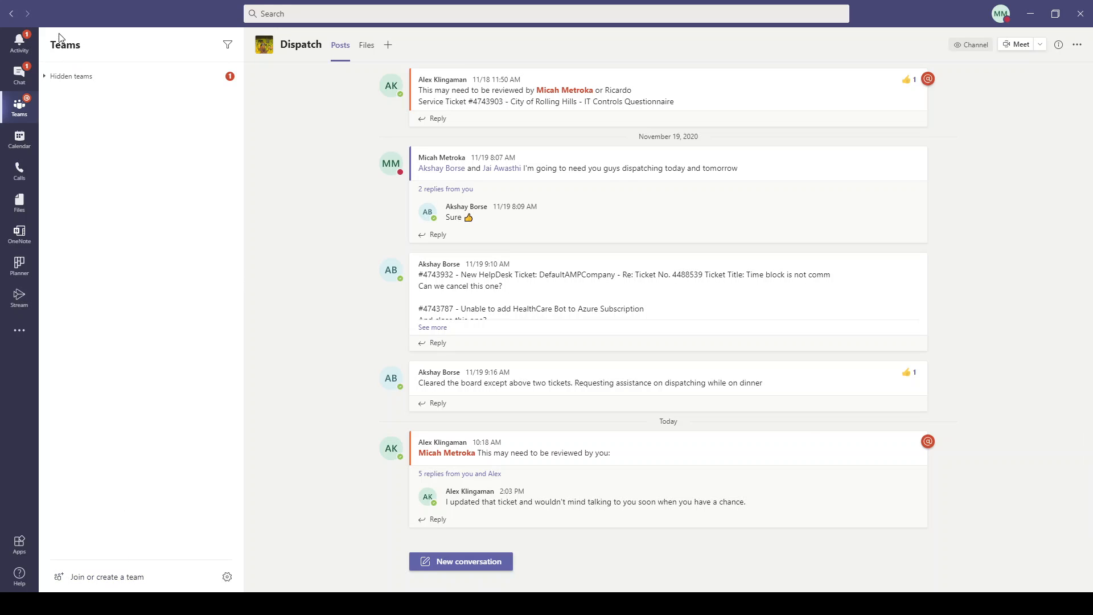
Browse the hidden teams, including Test Team's General channel, then collapse the list.
{"action": "left_click", "coordinate": [47, 76]}
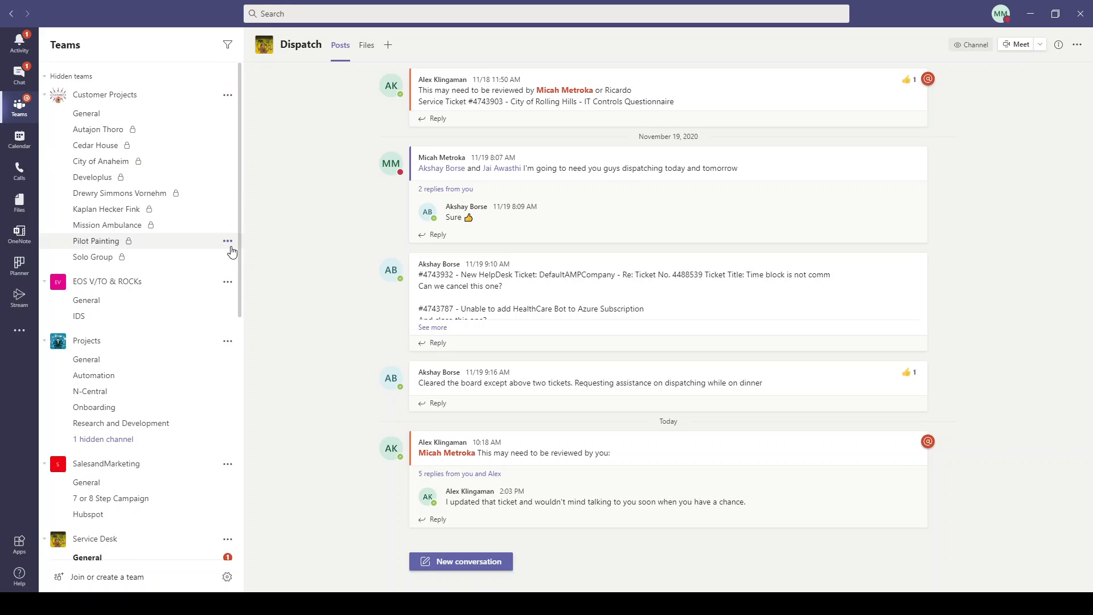
{"action": "left_click_drag", "start_coordinate": [242, 215], "coordinate": [241, 459]}
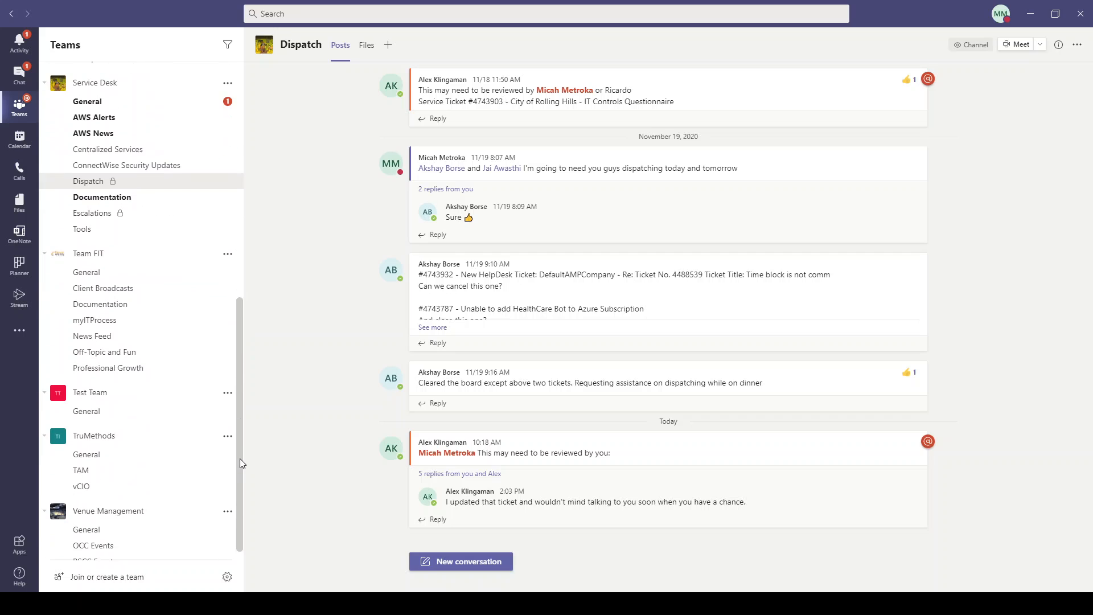
{"action": "left_click", "coordinate": [95, 401]}
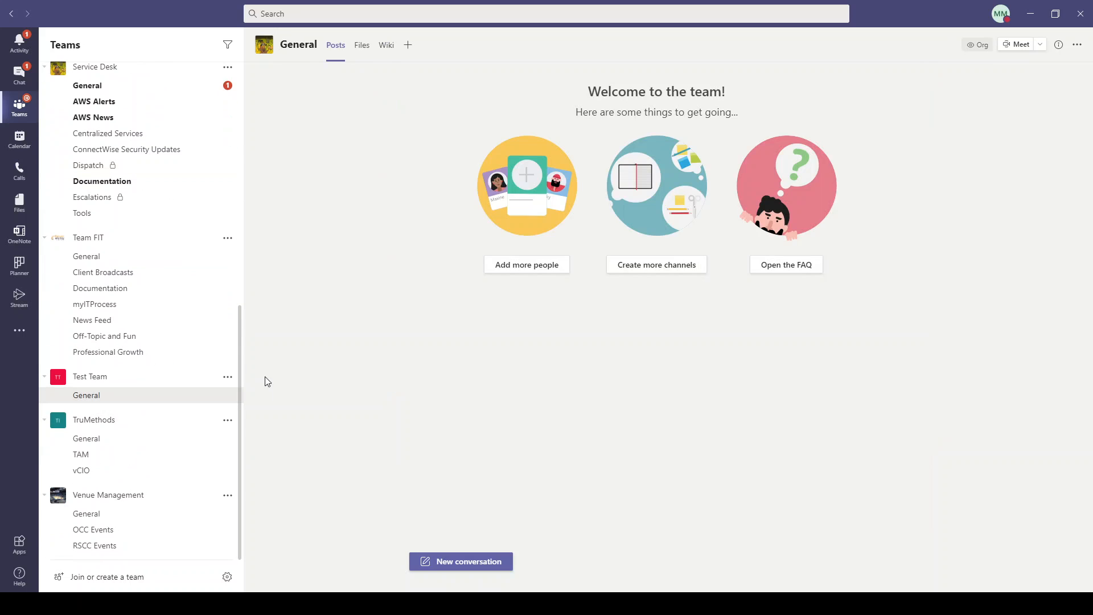
{"action": "left_click_drag", "start_coordinate": [239, 402], "coordinate": [243, 129]}
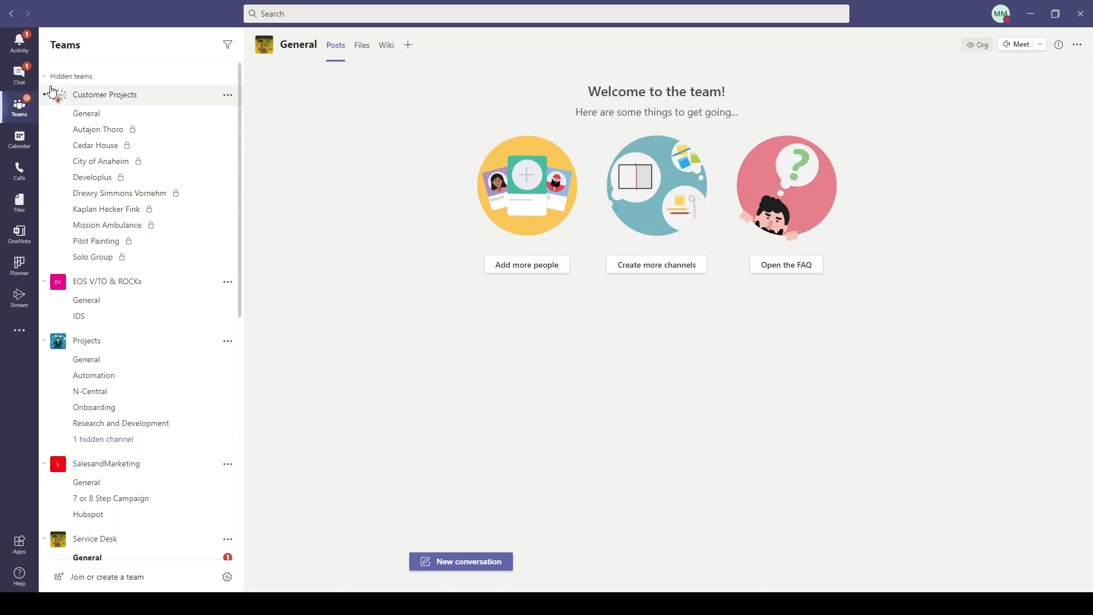
{"action": "left_click", "coordinate": [50, 78]}
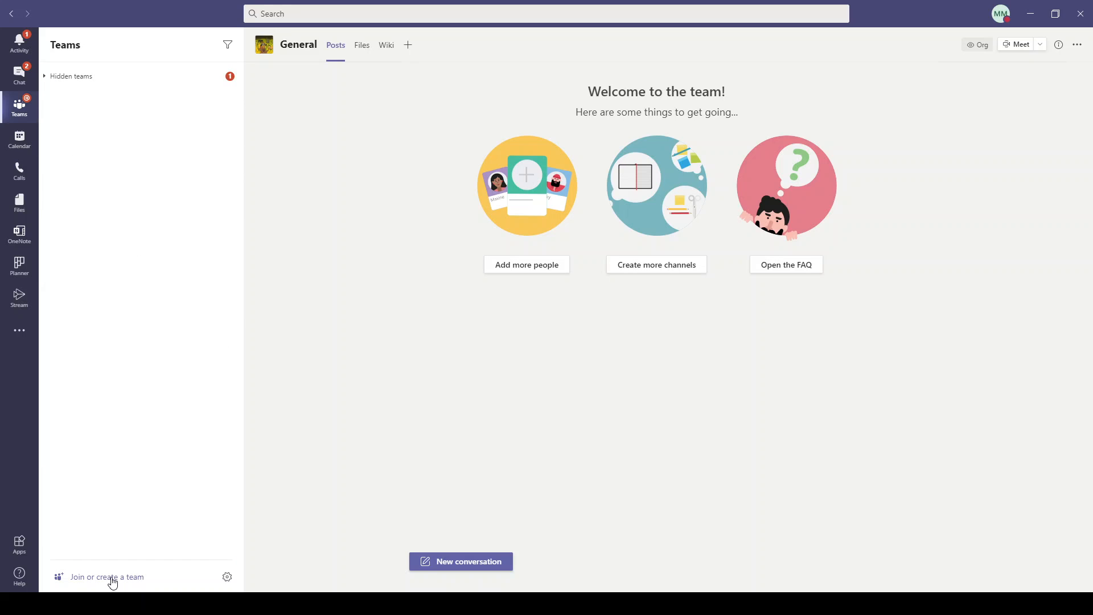
Go to the Join or create a team page showing FIT Support Team.
{"action": "left_click", "coordinate": [112, 578]}
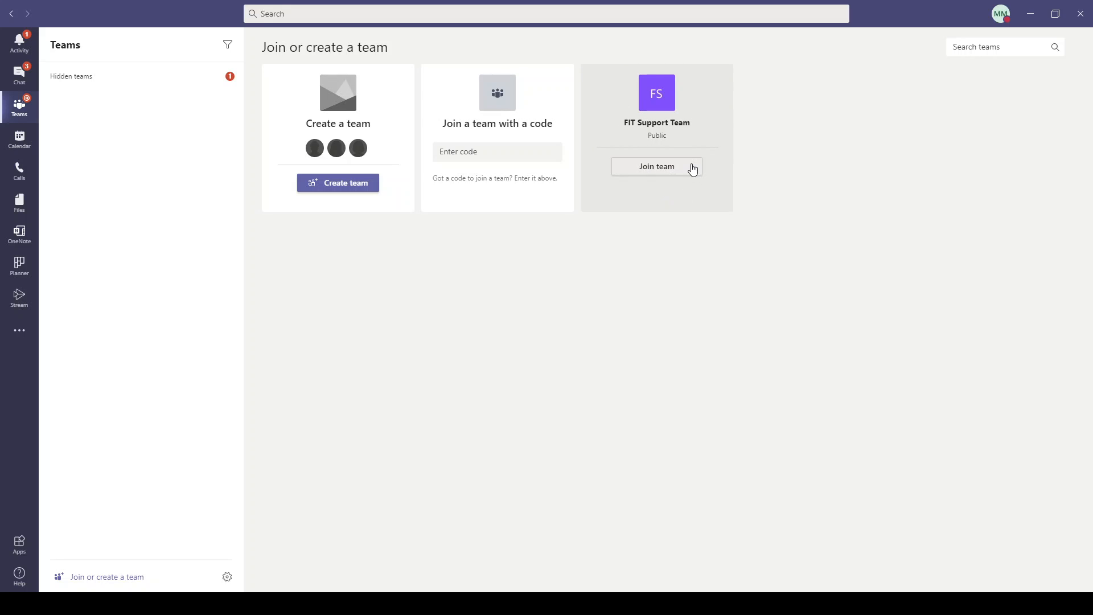
{"action": "left_click_drag", "start_coordinate": [649, 136], "coordinate": [675, 141]}
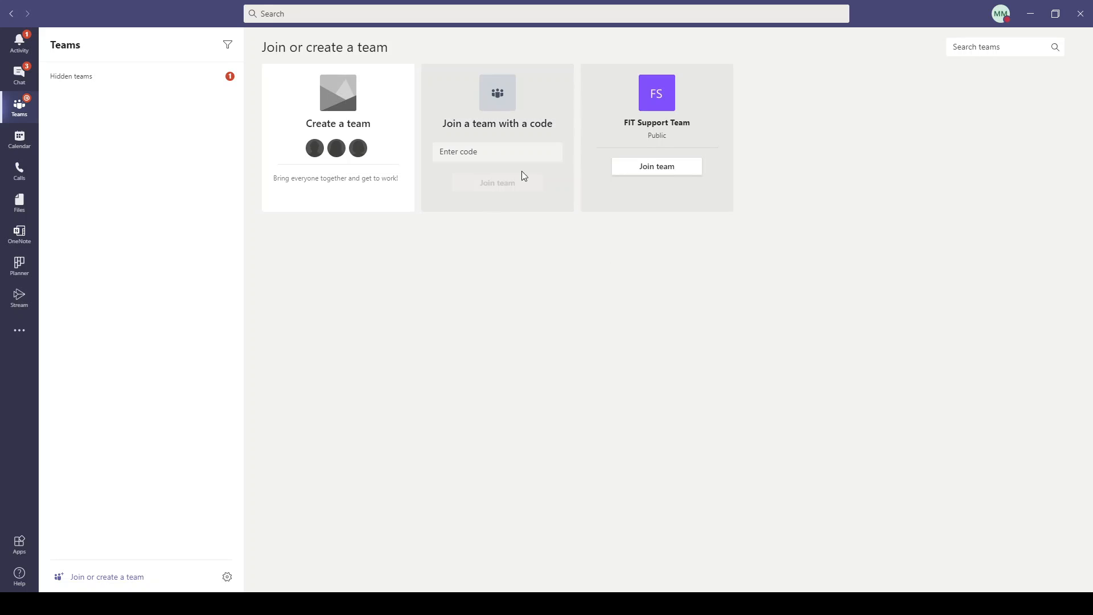
{"action": "mouse_move", "coordinate": [331, 135]}
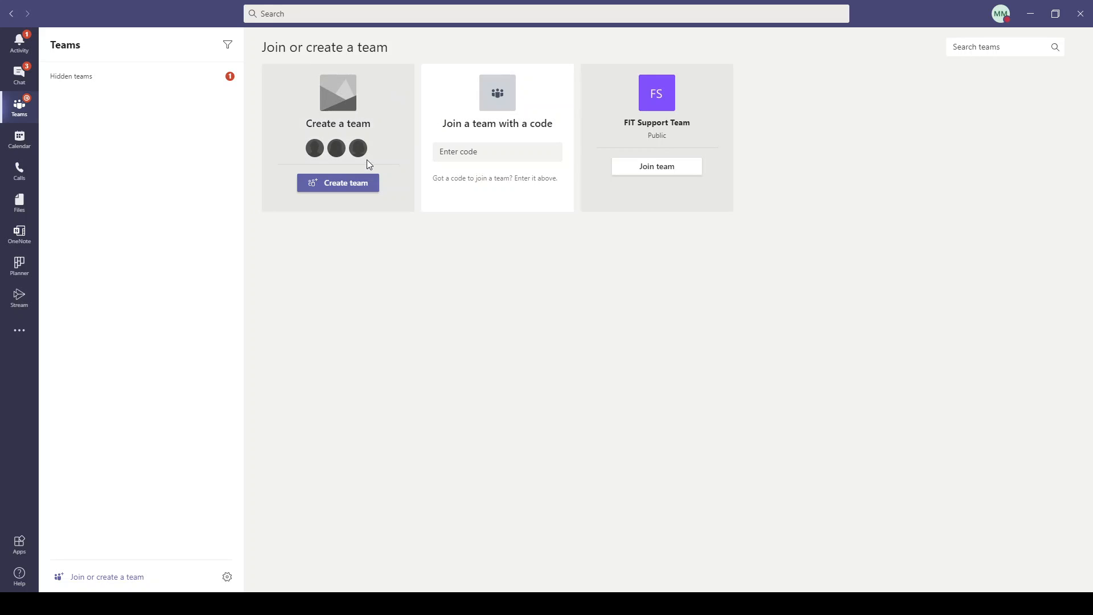
Start a new team and preview the Manage a Project template's four channels and OneNote and Wiki apps.
{"action": "left_click", "coordinate": [351, 186]}
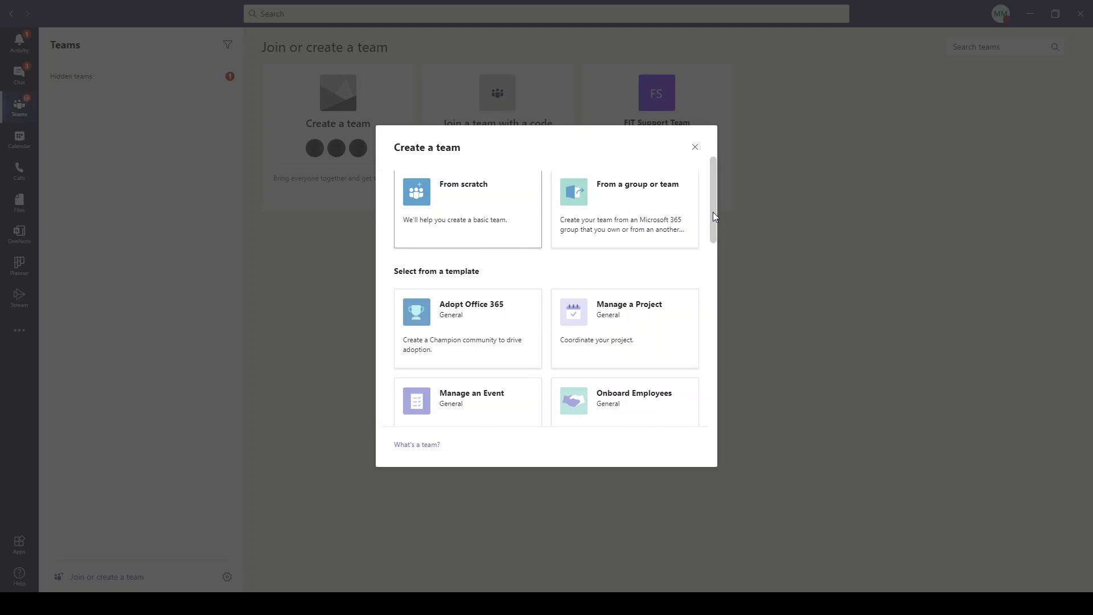
{"action": "left_click_drag", "start_coordinate": [713, 212], "coordinate": [713, 244]}
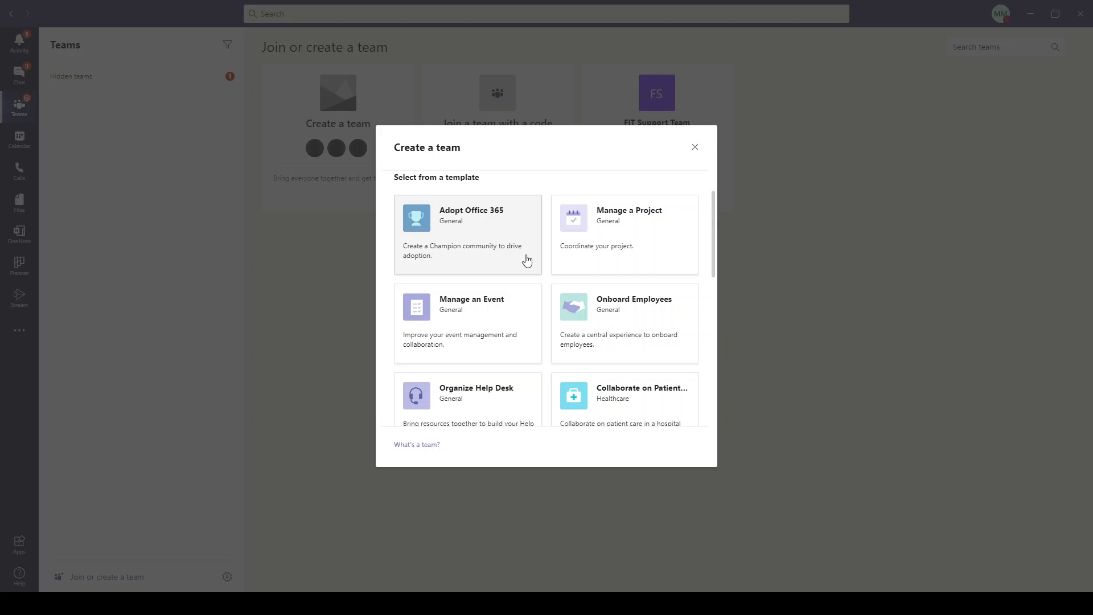
{"action": "left_click", "coordinate": [638, 235]}
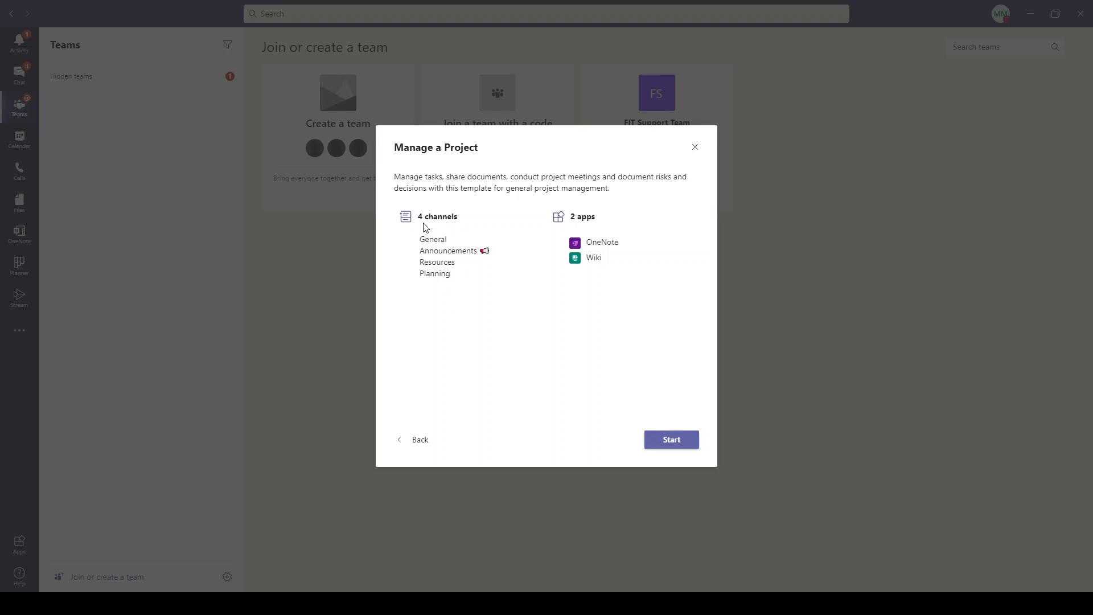
{"action": "left_click_drag", "start_coordinate": [418, 217], "coordinate": [478, 371]}
{"action": "left_click", "coordinate": [475, 364]}
{"action": "left_click_drag", "start_coordinate": [570, 217], "coordinate": [625, 255]}
{"action": "left_click", "coordinate": [610, 220]}
{"action": "left_click", "coordinate": [626, 276]}
{"action": "left_click", "coordinate": [414, 440]}
Preview the Hospital template's General channel and Wiki app, then return to the template list.
{"action": "left_click_drag", "start_coordinate": [713, 232], "coordinate": [706, 328]}
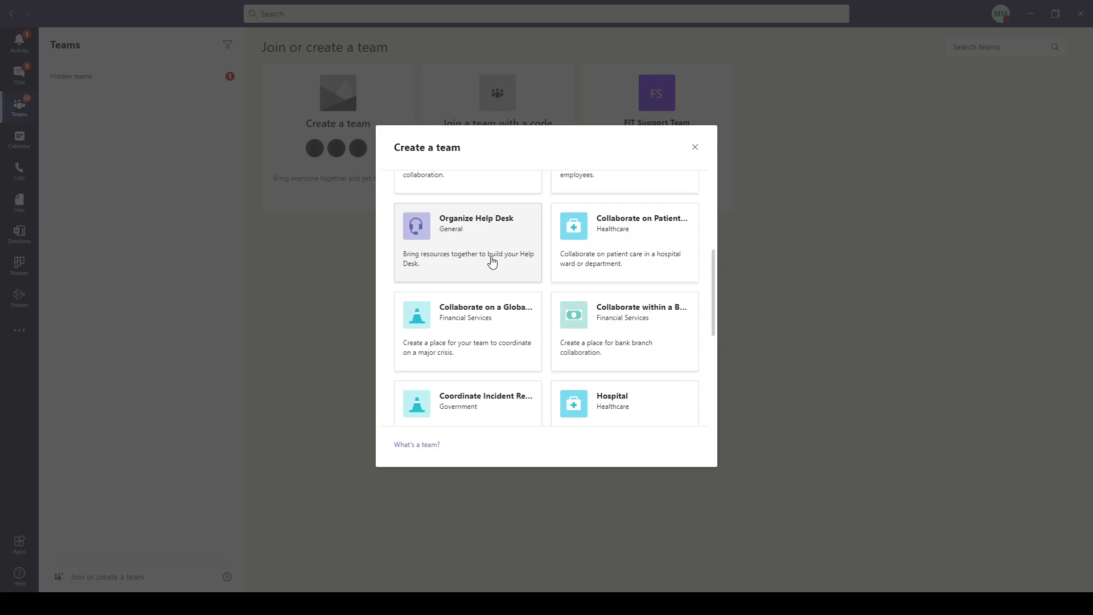
{"action": "left_click_drag", "start_coordinate": [713, 275], "coordinate": [710, 330]}
{"action": "left_click", "coordinate": [660, 276]}
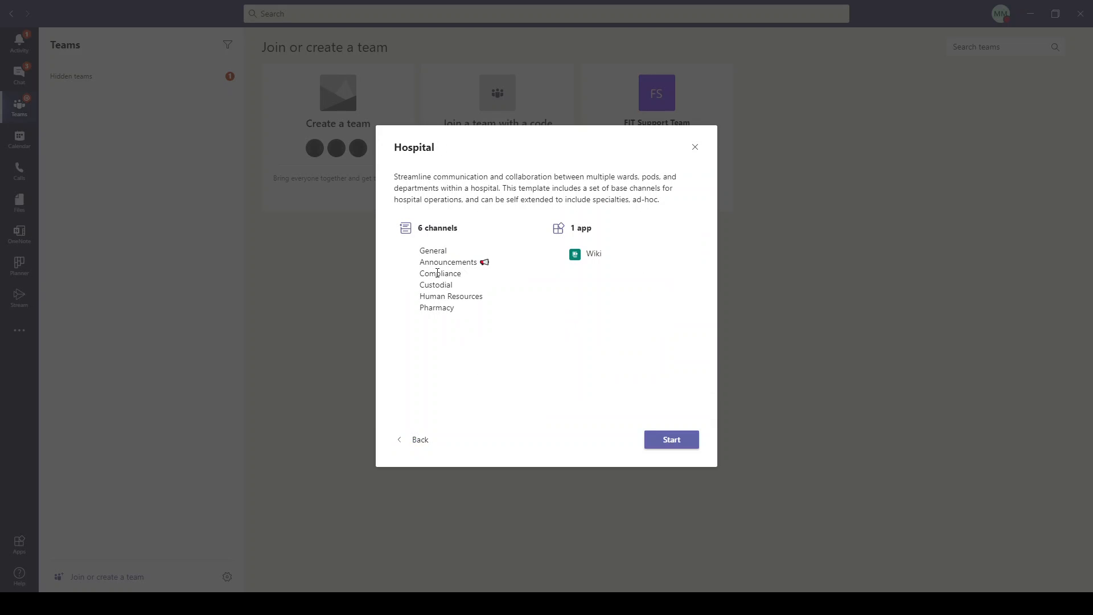
{"action": "left_click_drag", "start_coordinate": [425, 251], "coordinate": [485, 320]}
{"action": "left_click", "coordinate": [504, 335]}
{"action": "left_click_drag", "start_coordinate": [585, 255], "coordinate": [617, 254]}
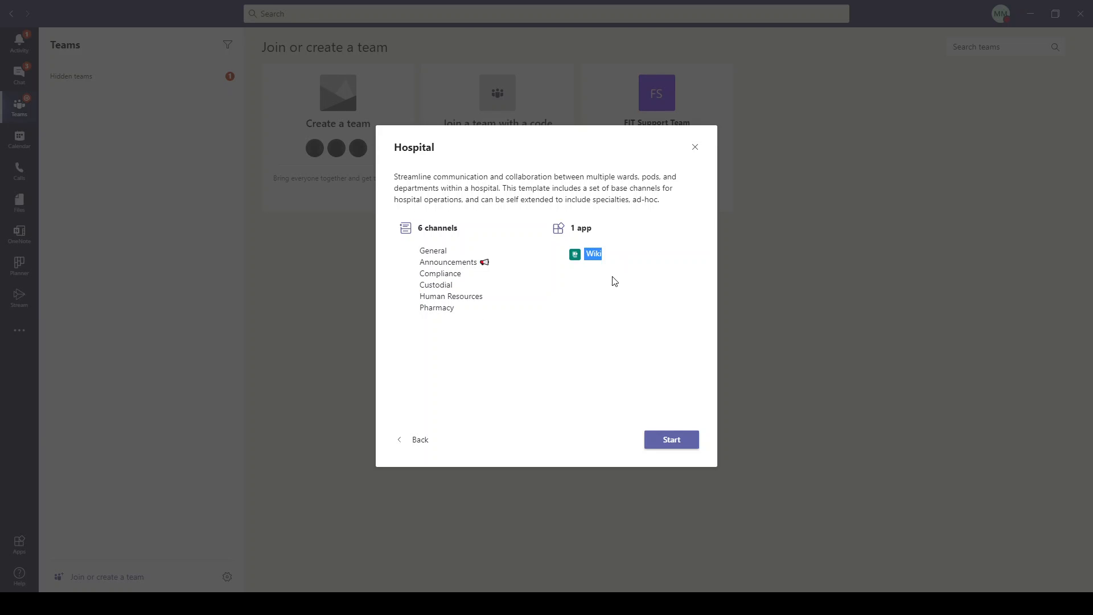
{"action": "left_click", "coordinate": [580, 360]}
{"action": "left_click", "coordinate": [405, 442]}
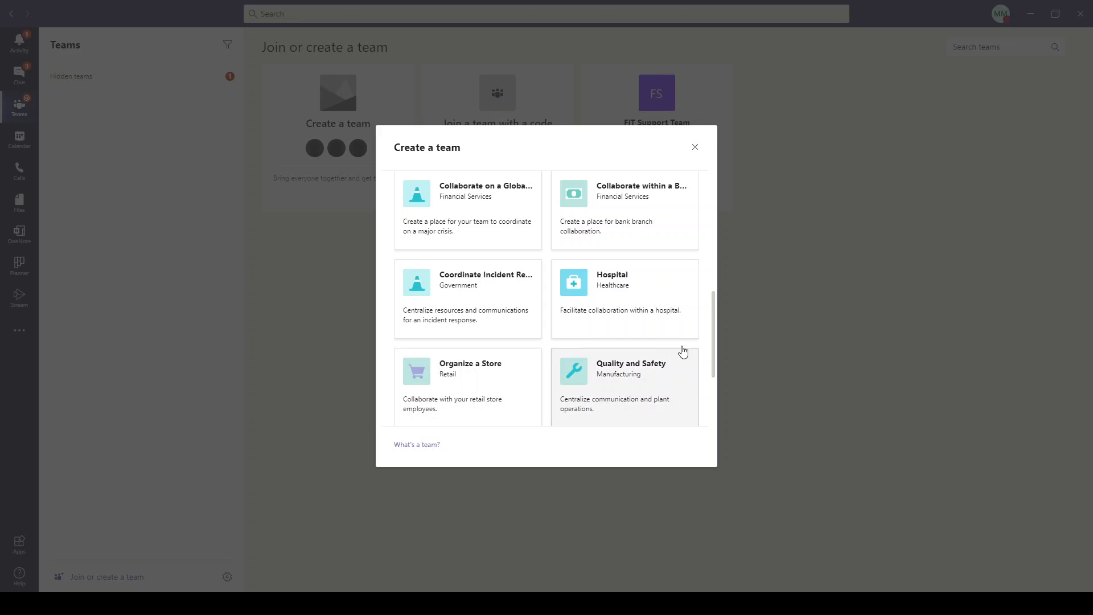
{"action": "left_click_drag", "start_coordinate": [712, 316], "coordinate": [712, 155]}
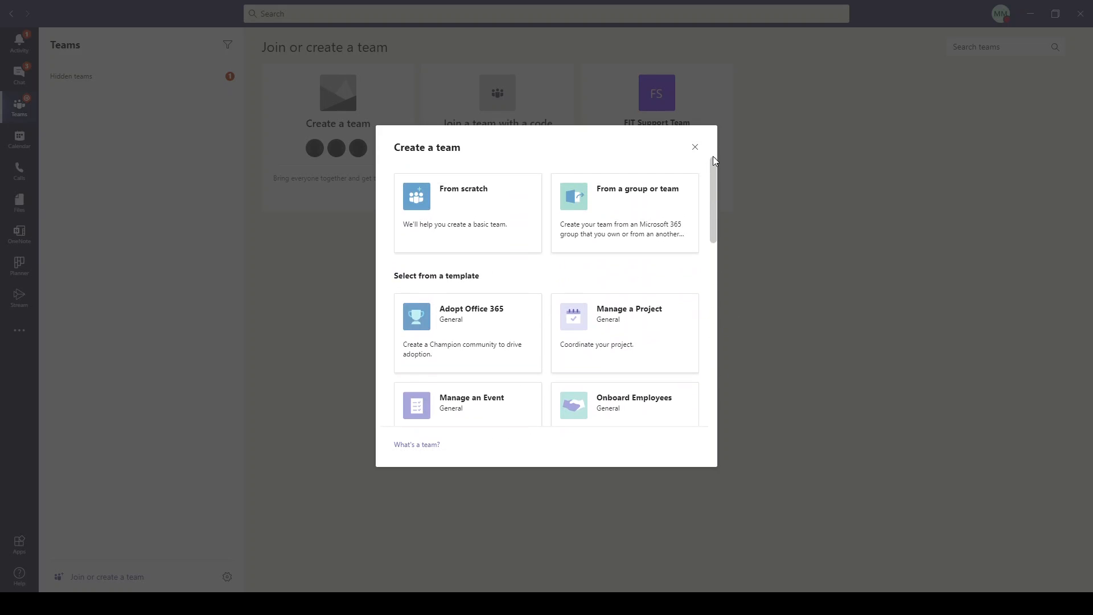
Look at the 'From a group or team' option, then choose 'From scratch' instead.
{"action": "left_click", "coordinate": [654, 210]}
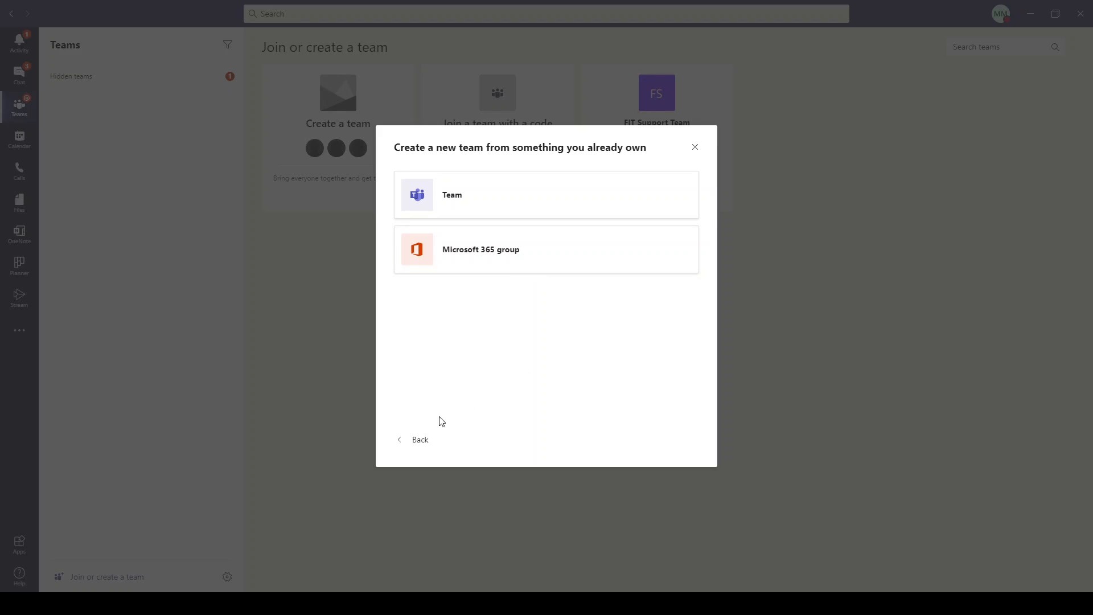
{"action": "left_click", "coordinate": [411, 441]}
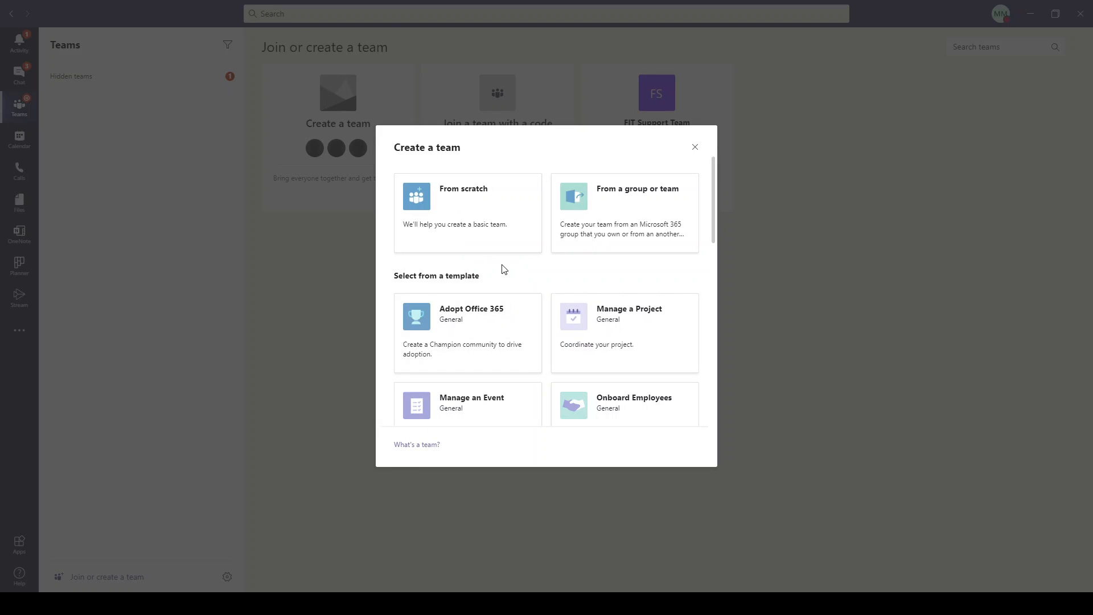
{"action": "left_click", "coordinate": [477, 231]}
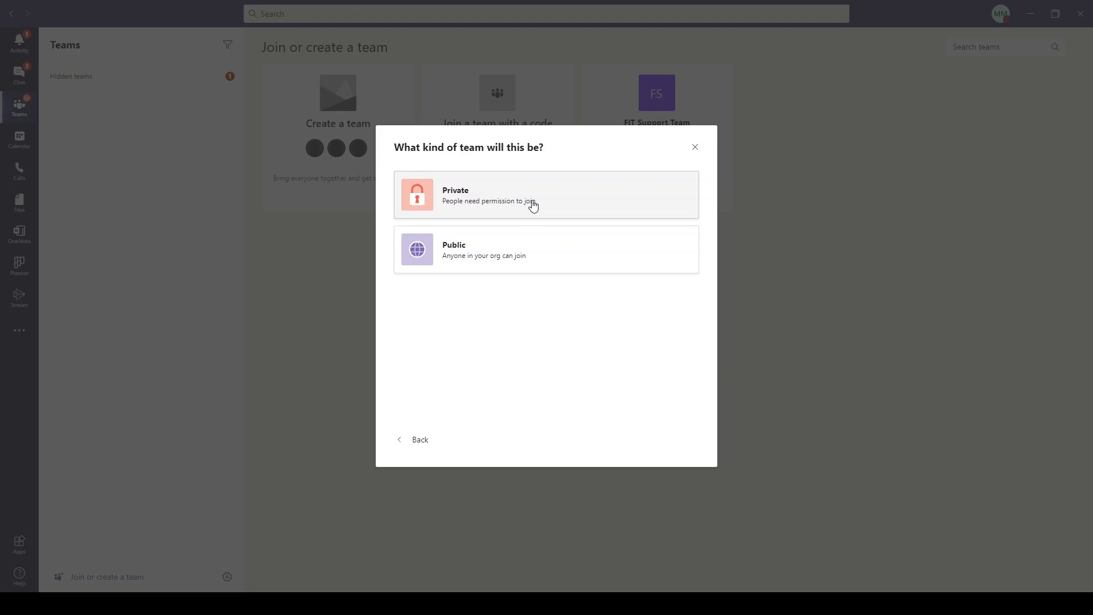
Create a public team named 'Demo Team' with the description 'Demonstration Team'.
{"action": "left_click", "coordinate": [551, 256]}
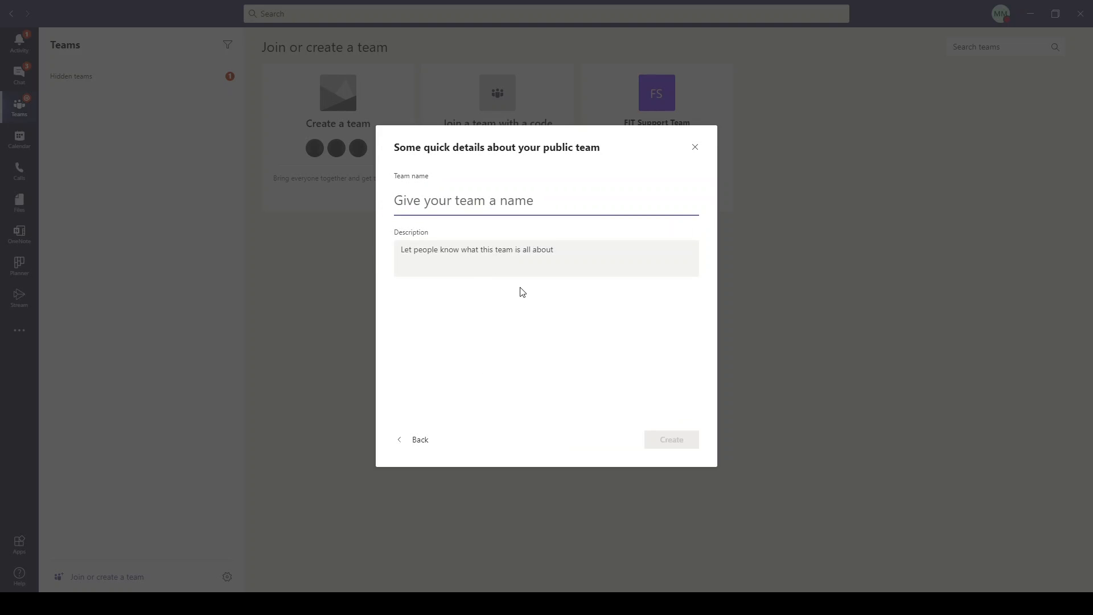
{"action": "type", "text": "Demo Team"}
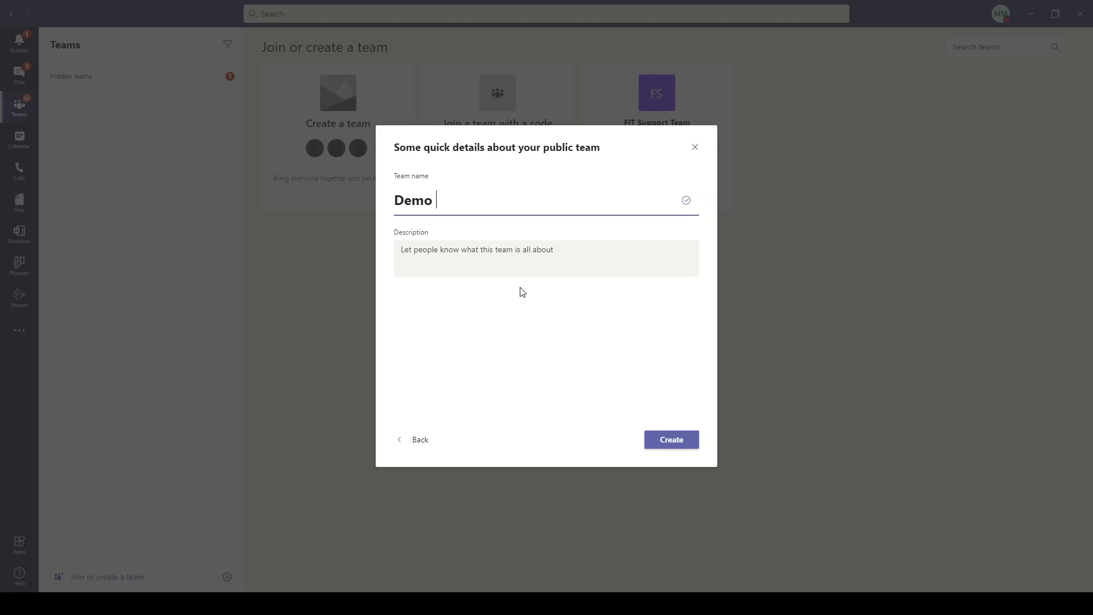
{"action": "key", "text": "BackSpace"}
{"action": "key", "text": "BackSpace"}
{"action": "key", "text": "BackSpace"}
{"action": "key", "text": "BackSpace"}
{"action": "key", "text": "BackSpace"}
{"action": "key", "text": "BackSpace"}
{"action": "key", "text": "BackSpace"}
{"action": "key", "text": "BackSpace"}
{"action": "key", "text": "BackSpace"}
{"action": "type", "text": "Demo Team"}
{"action": "left_click", "coordinate": [578, 257]}
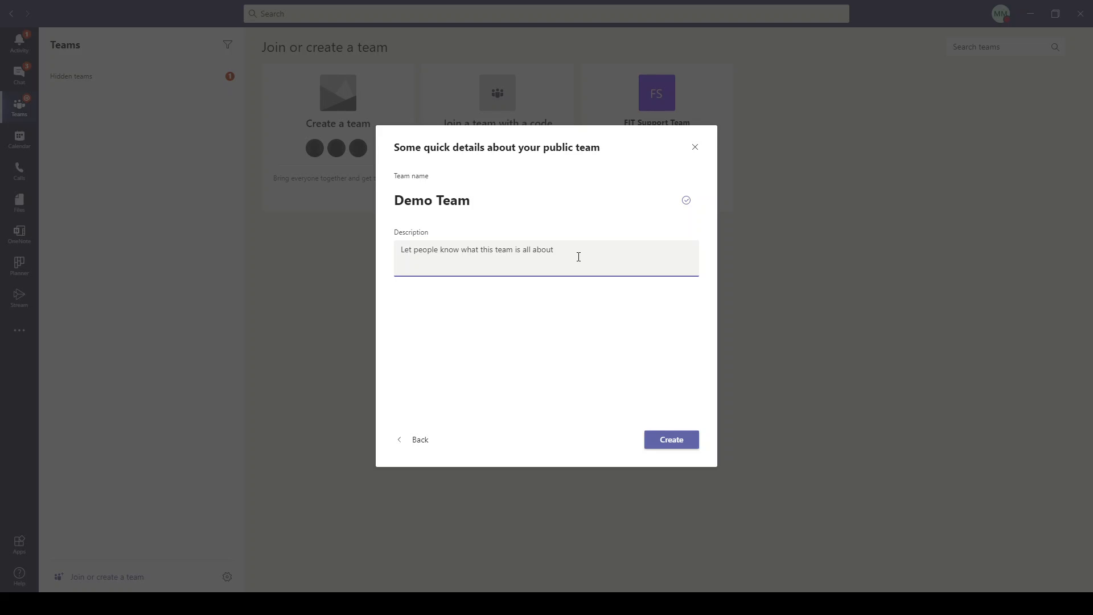
{"action": "type", "text": "Demo"}
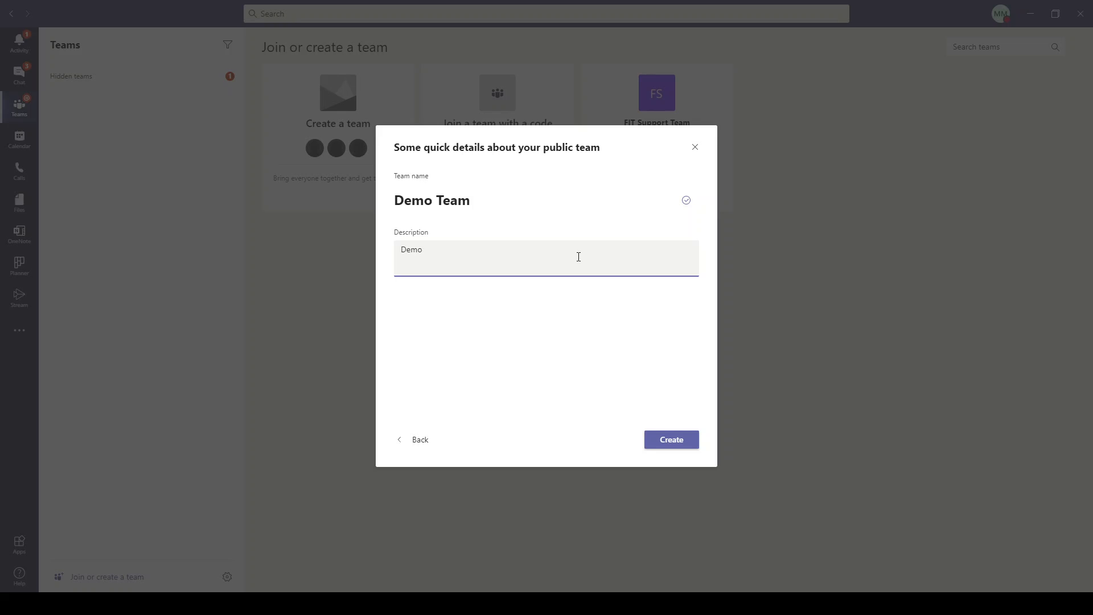
{"action": "type", "text": "nstration Team"}
{"action": "left_click", "coordinate": [676, 443]}
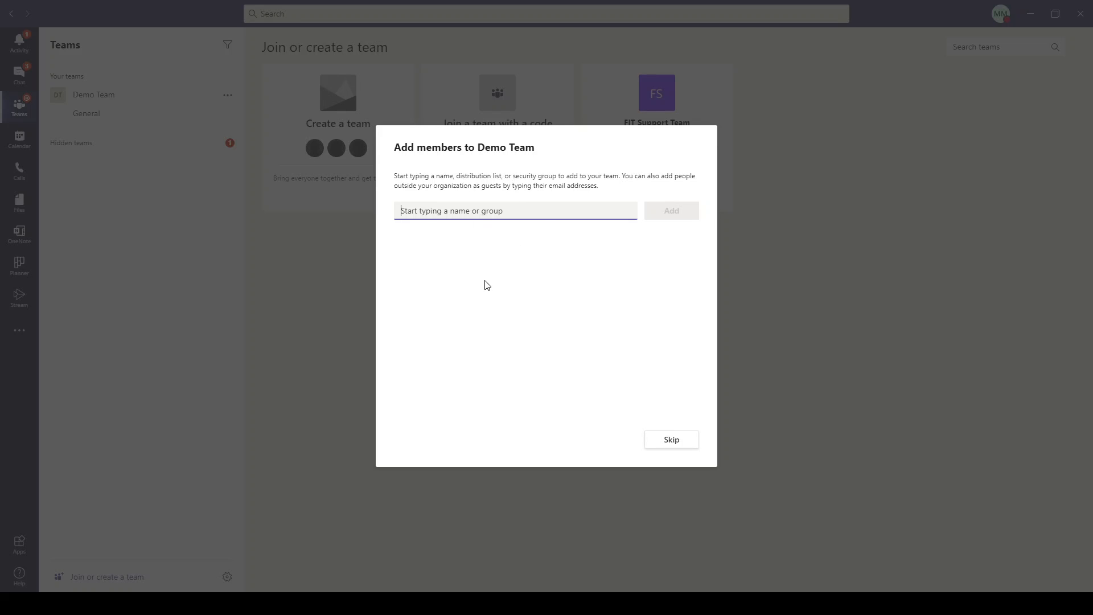
Skip adding members to Demo Team for now.
{"action": "left_click", "coordinate": [670, 442]}
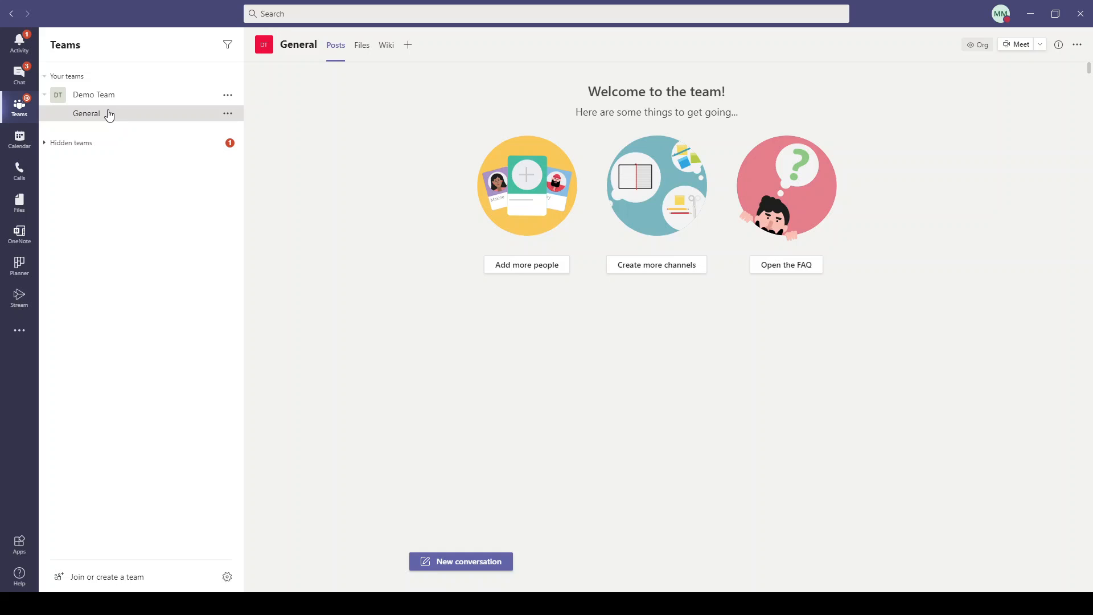
Add a private channel named 'Channel 2' to Demo Team, described as the second channel.
{"action": "left_click", "coordinate": [657, 266]}
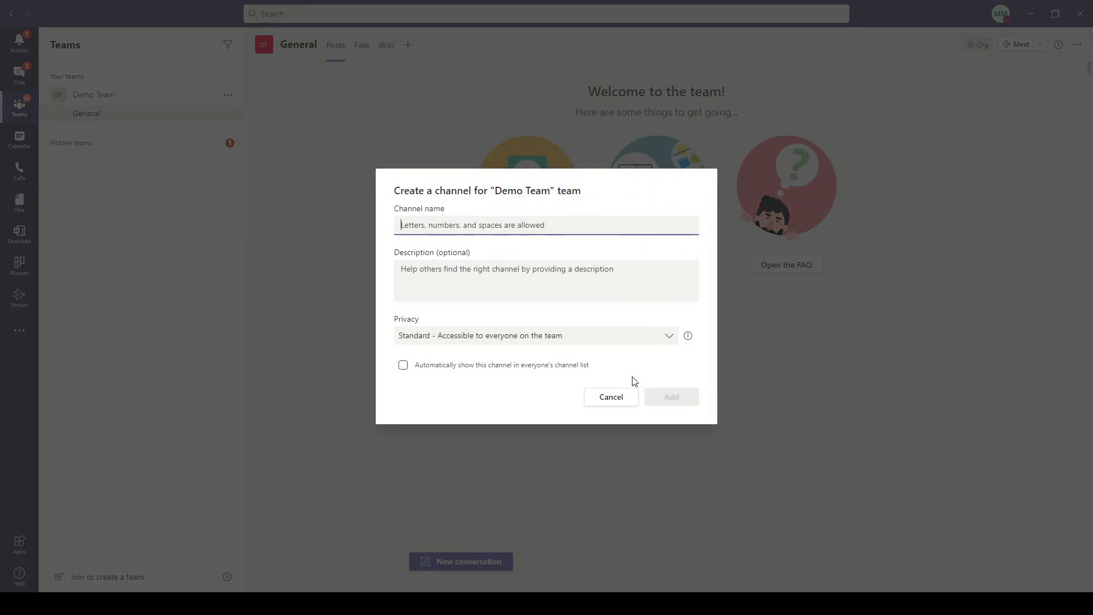
{"action": "type", "text": "Ch"}
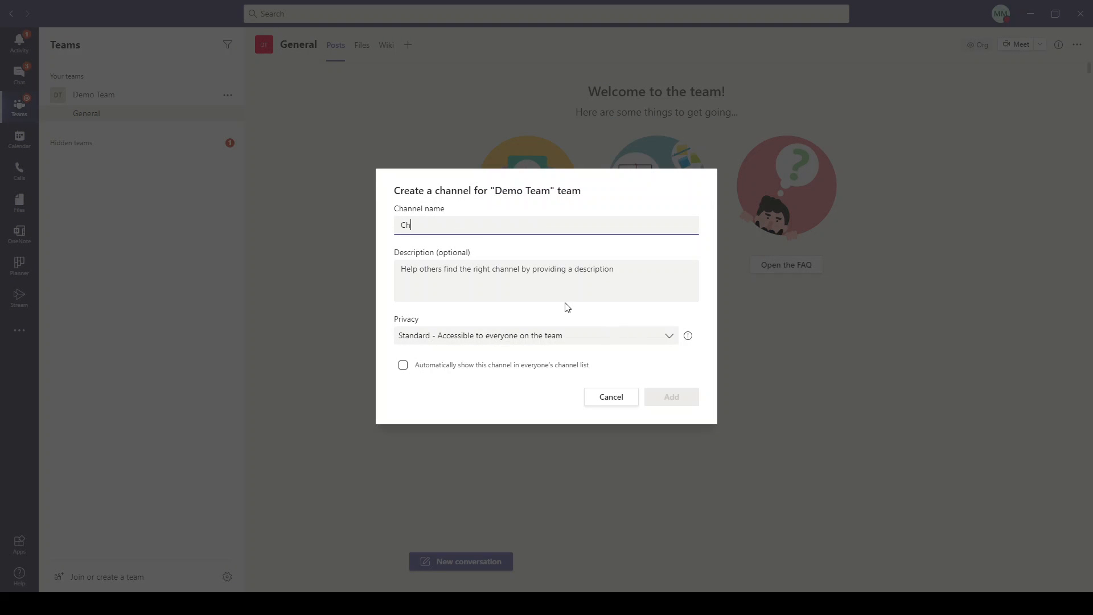
{"action": "type", "text": "annel 2"}
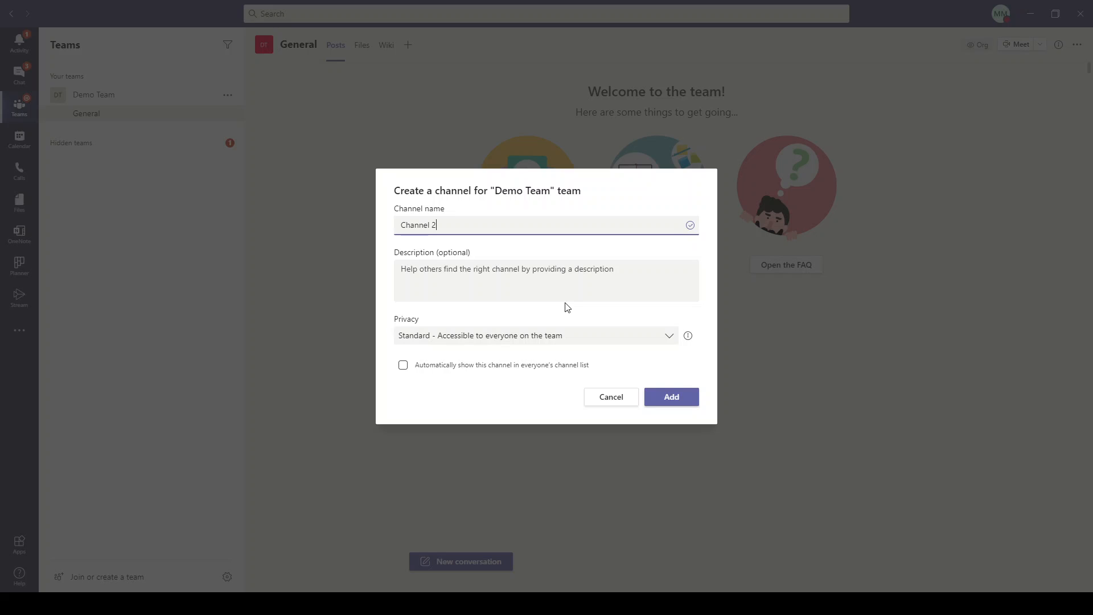
{"action": "left_click", "coordinate": [431, 275]}
{"action": "type", "text": "Thi"}
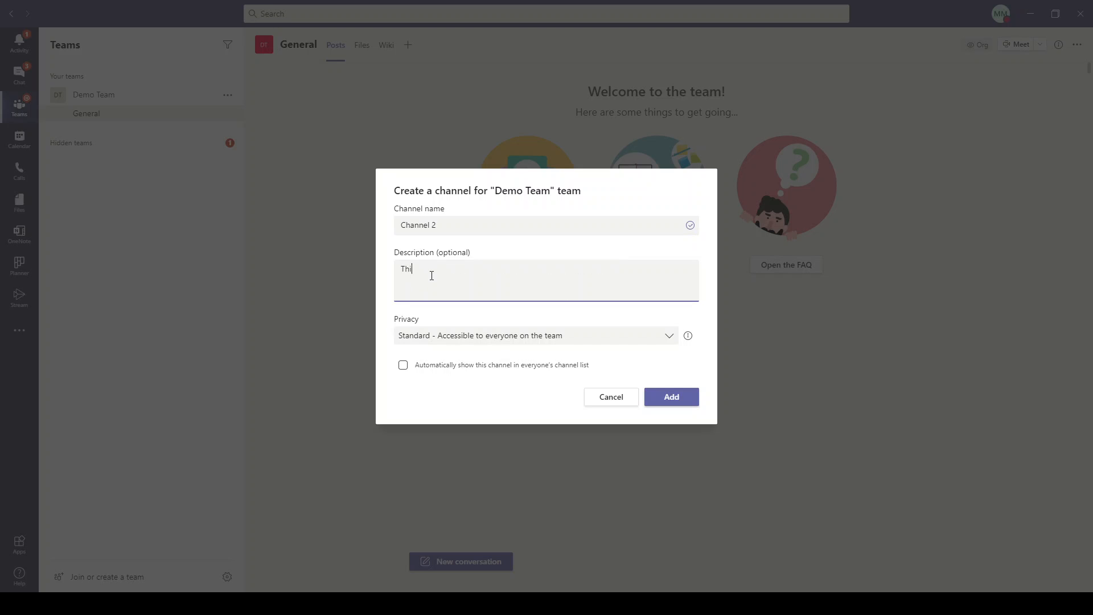
{"action": "type", "text": "s is teh second channe"}
{"action": "key", "text": "BackSpace"}
{"action": "type", "text": "el"}
{"action": "left_click", "coordinate": [656, 341]}
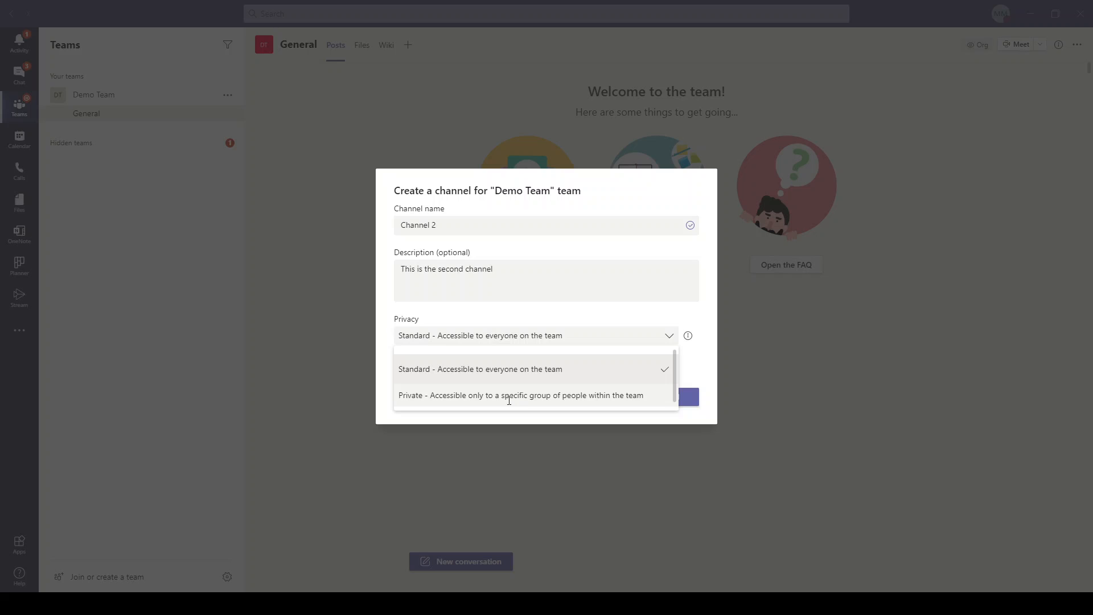
{"action": "left_click", "coordinate": [510, 397]}
{"action": "left_click", "coordinate": [677, 405]}
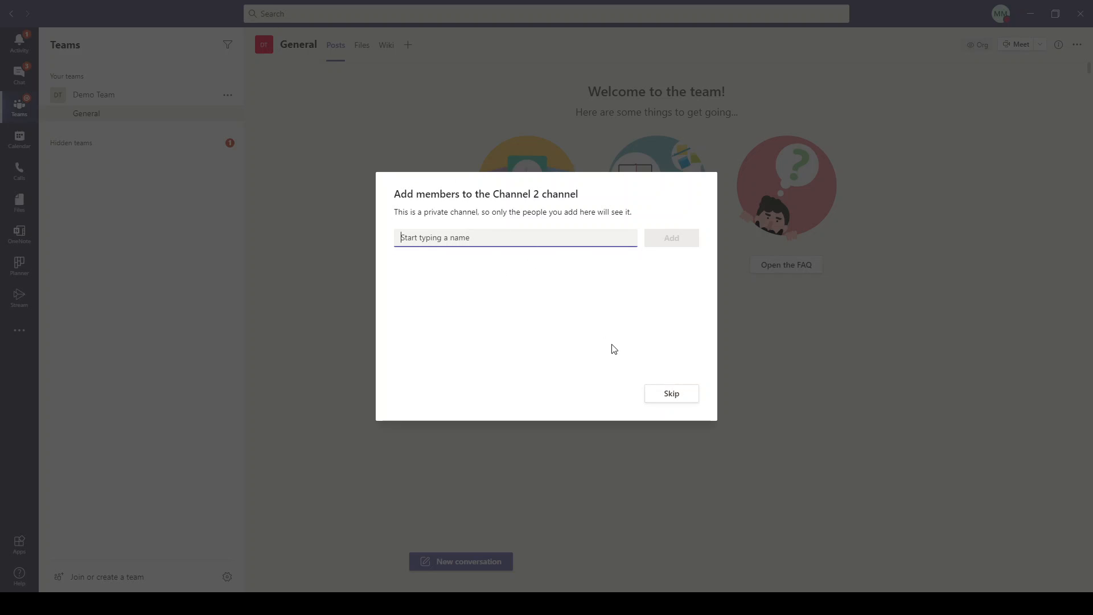
Skip adding members to Channel 2 and bring up Demo Team's options menu.
{"action": "left_click", "coordinate": [675, 400]}
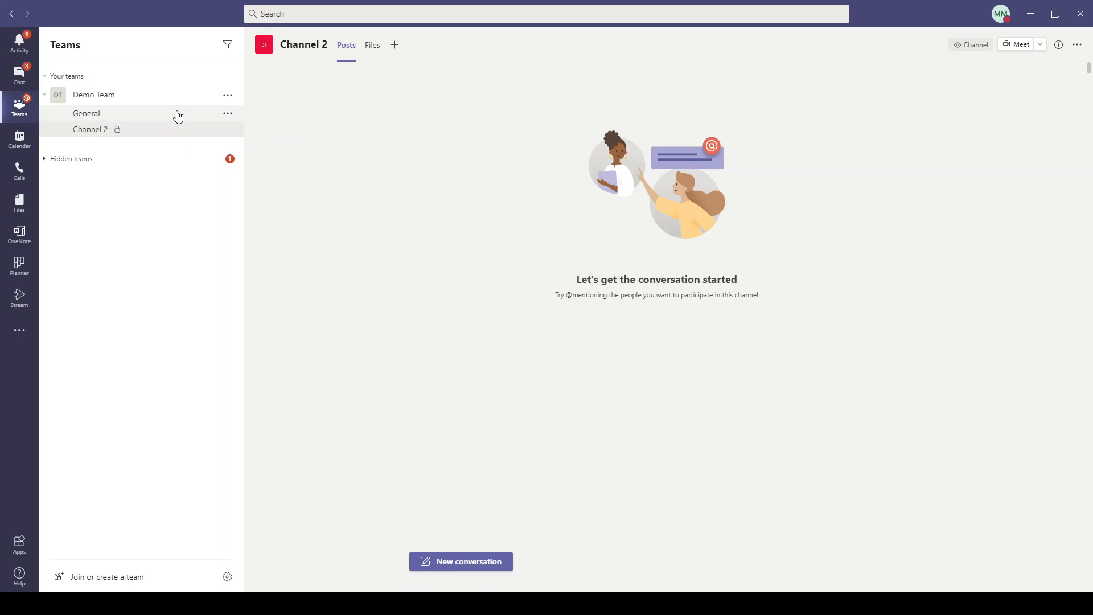
{"action": "left_click", "coordinate": [232, 99]}
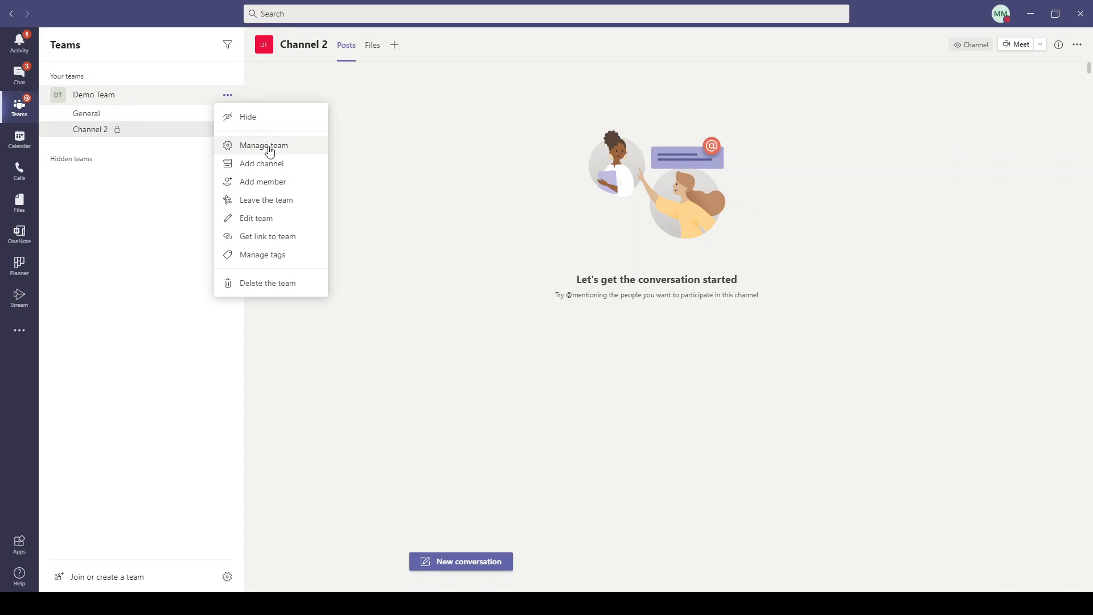
Open Manage team for Demo Team, review its Members and Channels, and go to Settings.
{"action": "left_click", "coordinate": [300, 149]}
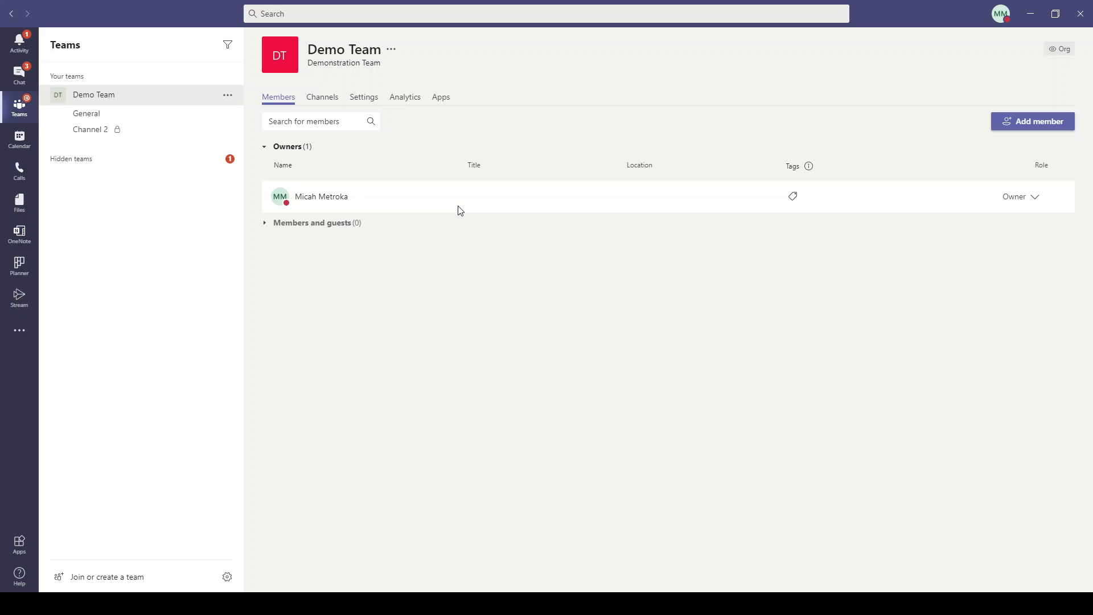
{"action": "left_click_drag", "start_coordinate": [348, 202], "coordinate": [298, 202]}
{"action": "left_click", "coordinate": [428, 270]}
{"action": "left_click", "coordinate": [333, 102]}
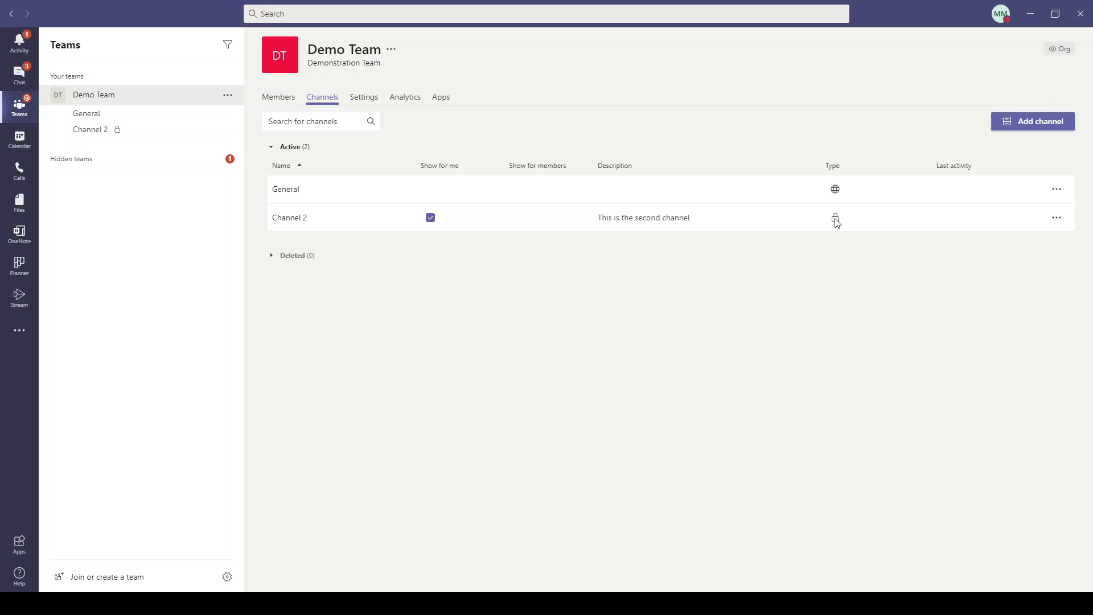
{"action": "left_click", "coordinate": [374, 101]}
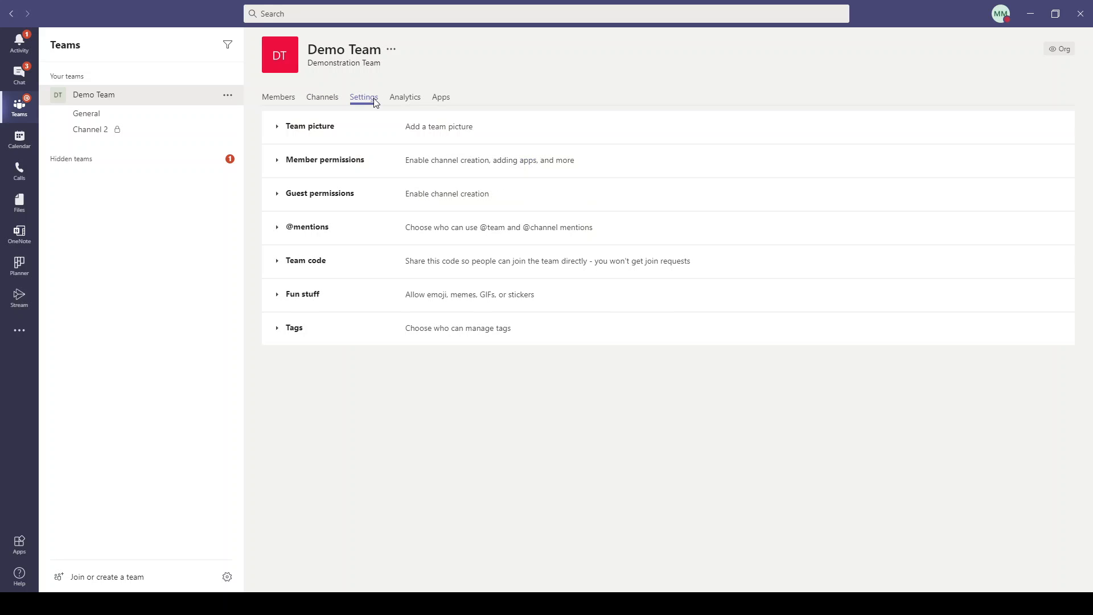
View the Team picture option without changing it, then expand Member permissions.
{"action": "left_click", "coordinate": [306, 127]}
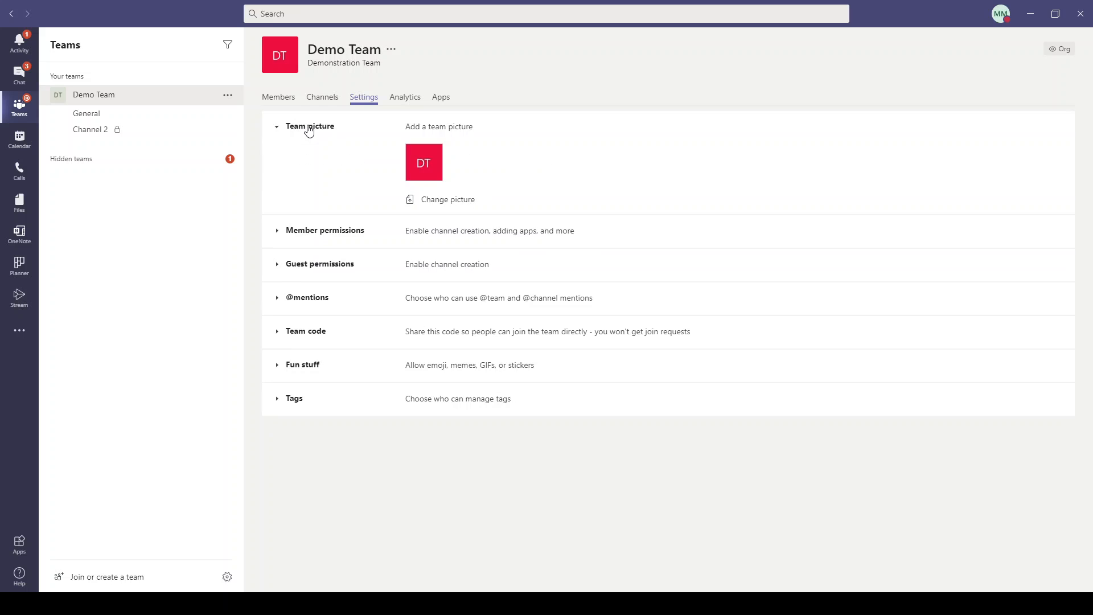
{"action": "left_click", "coordinate": [452, 200]}
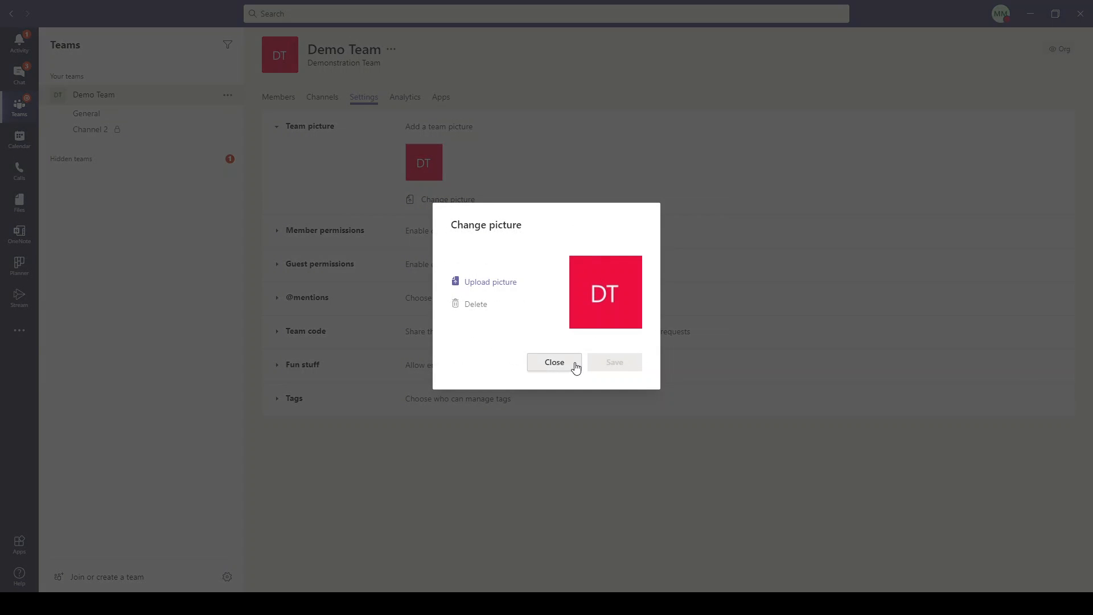
{"action": "left_click", "coordinate": [554, 362]}
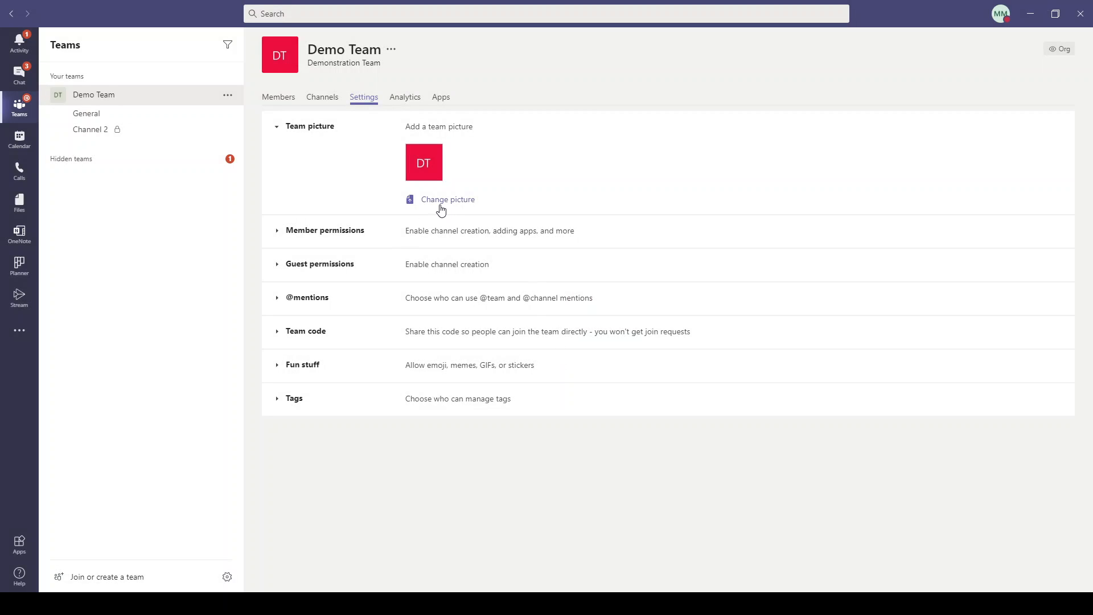
{"action": "left_click", "coordinate": [336, 232]}
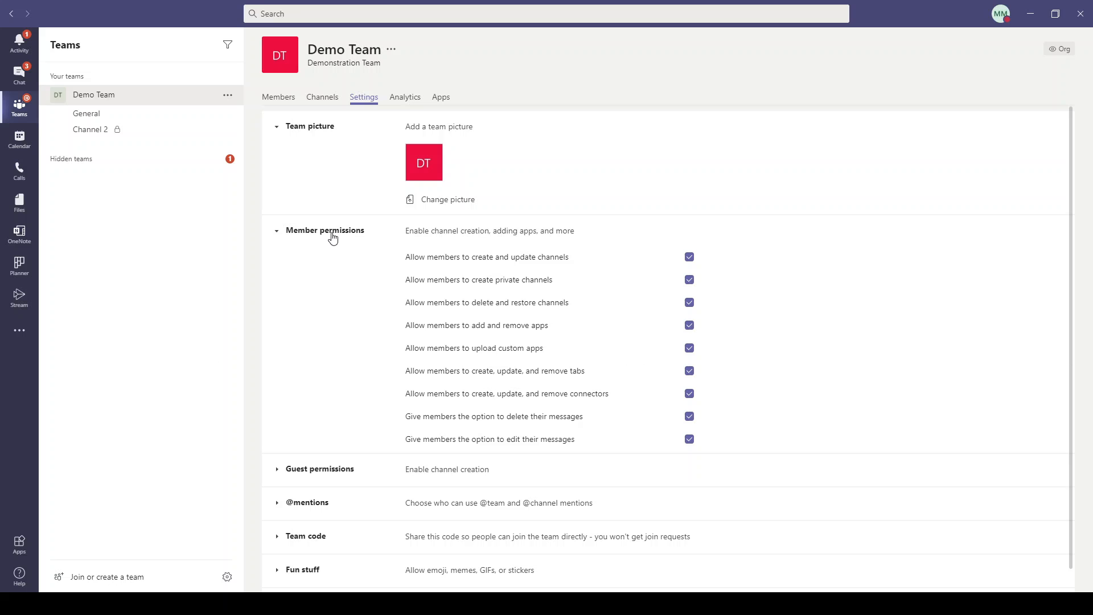
Untick member permissions for channel create/update, delete/restore, custom apps, tabs and connectors.
{"action": "left_click", "coordinate": [314, 128]}
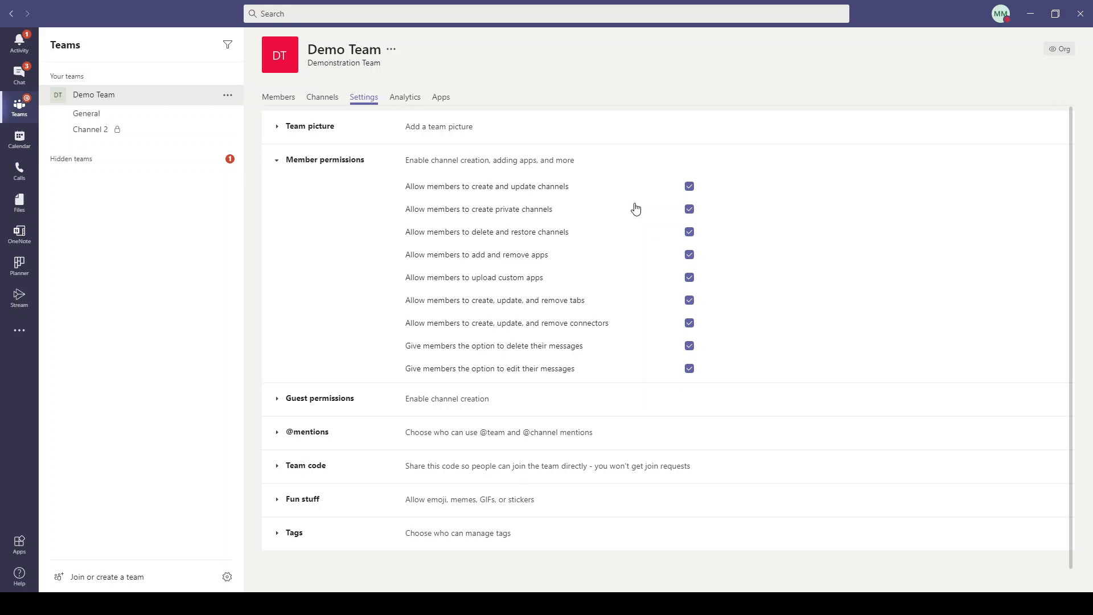
{"action": "left_click", "coordinate": [689, 187]}
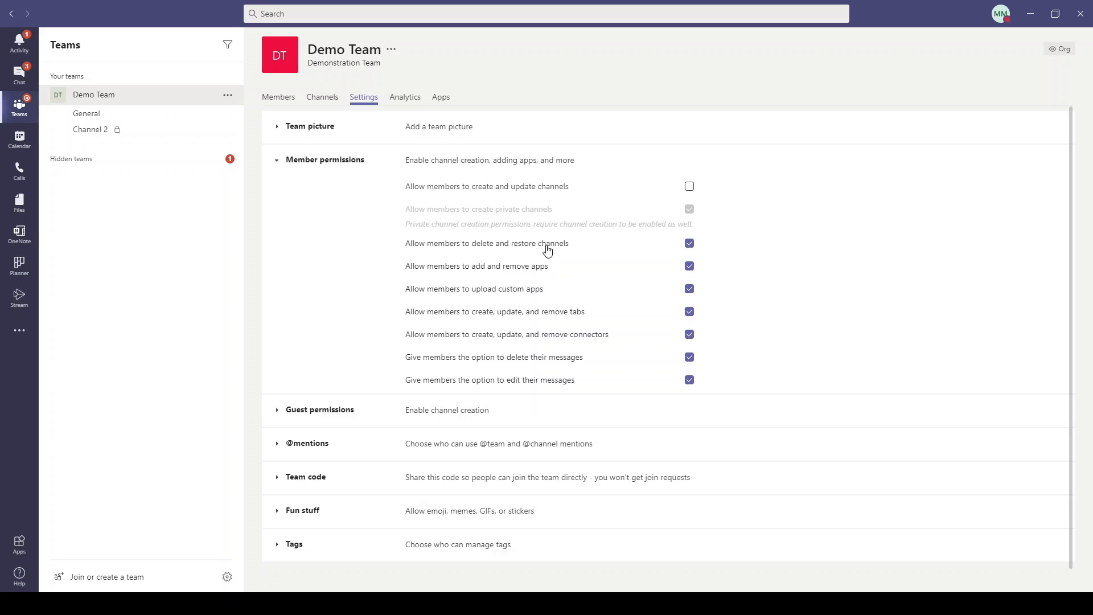
{"action": "left_click", "coordinate": [688, 244]}
{"action": "left_click", "coordinate": [690, 290]}
{"action": "left_click", "coordinate": [689, 313]}
{"action": "left_click", "coordinate": [691, 336]}
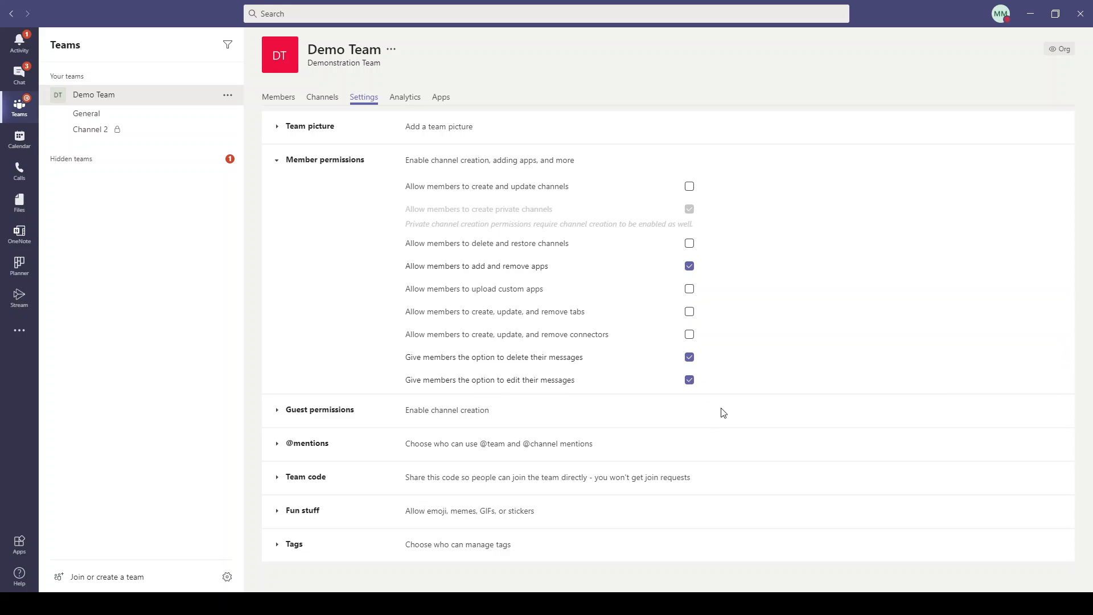
Fold Member permissions, check that Guest permissions' channel options stay greyed out, then fold it.
{"action": "left_click", "coordinate": [317, 160]}
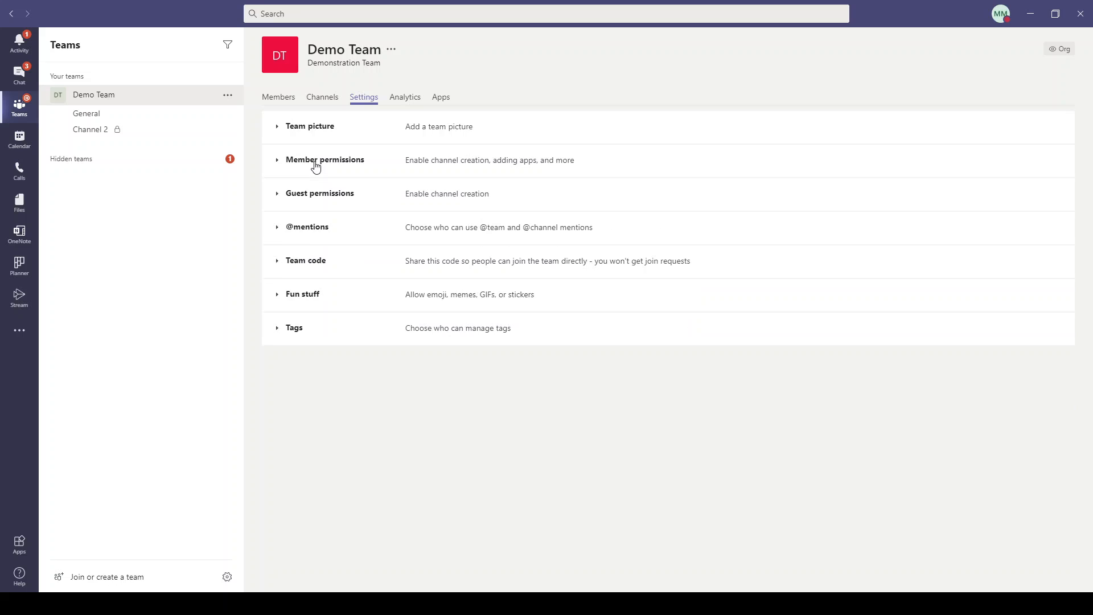
{"action": "left_click", "coordinate": [328, 197]}
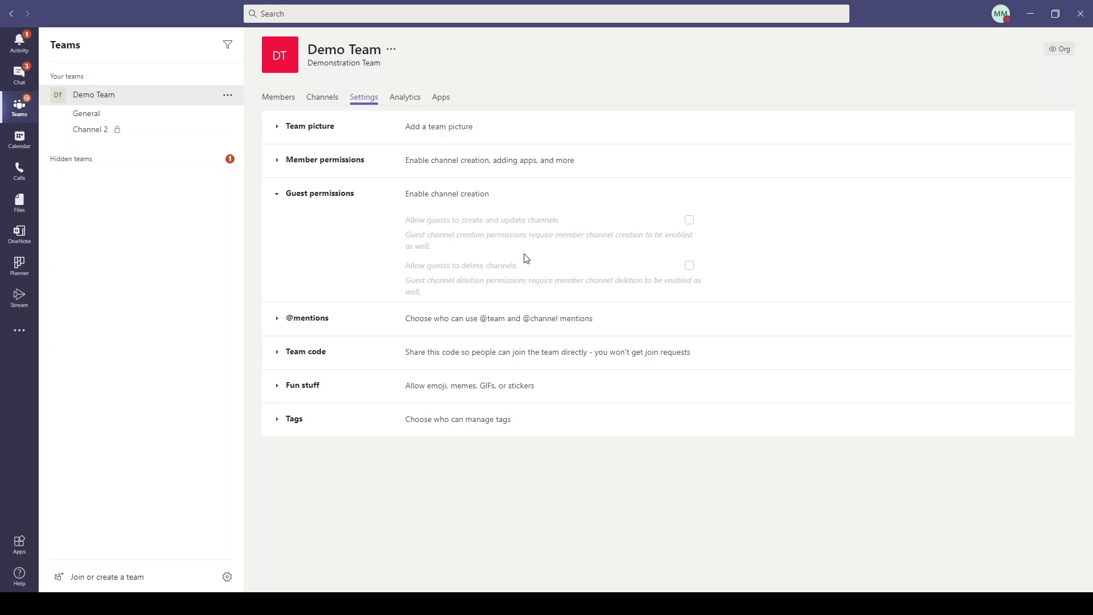
{"action": "left_click_drag", "start_coordinate": [440, 250], "coordinate": [405, 220]}
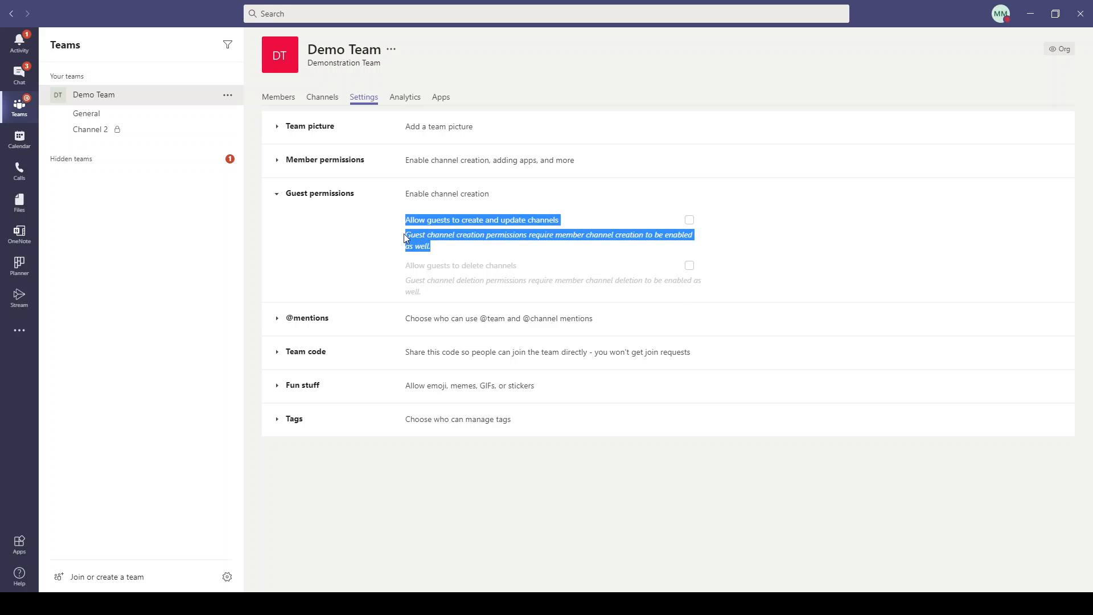
{"action": "left_click", "coordinate": [440, 252]}
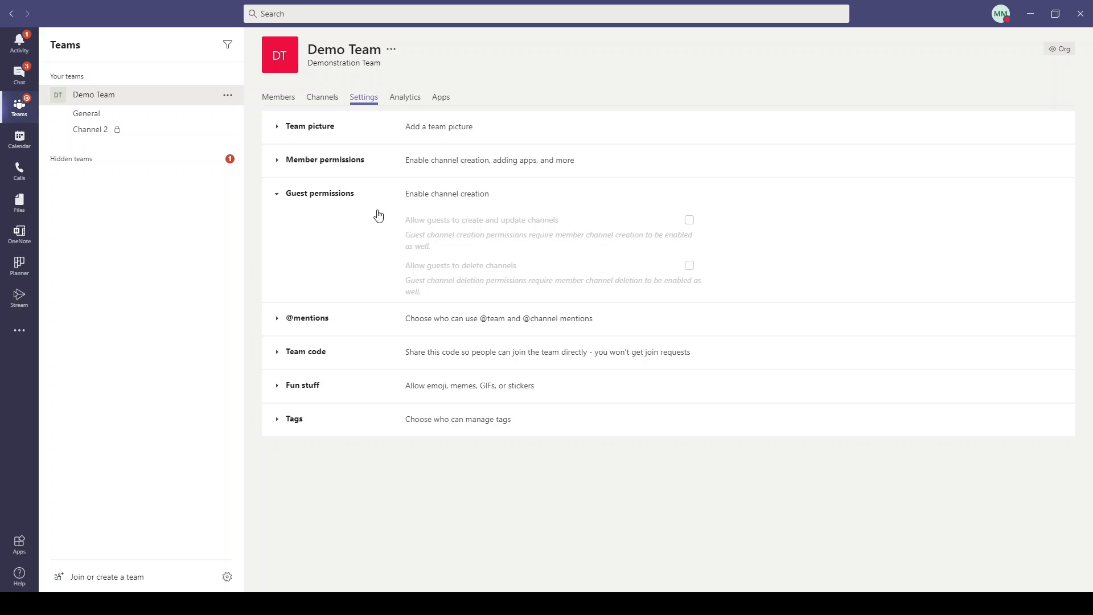
{"action": "left_click", "coordinate": [276, 196]}
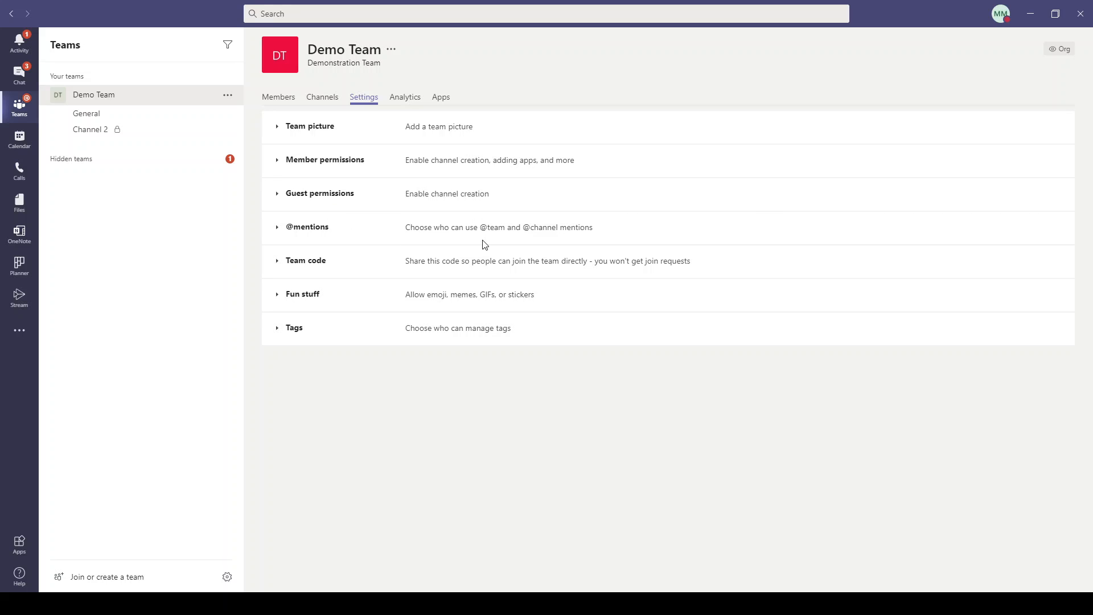
{"action": "left_click", "coordinate": [308, 226]}
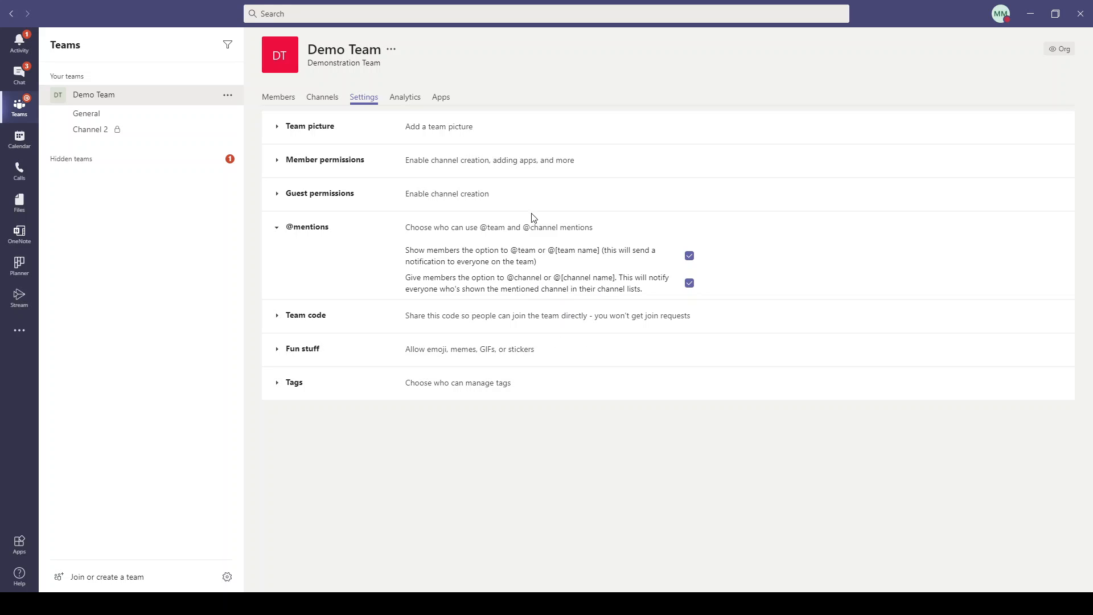
{"action": "left_click_drag", "start_coordinate": [317, 229], "coordinate": [358, 247]}
{"action": "left_click", "coordinate": [316, 227]}
{"action": "left_click_drag", "start_coordinate": [556, 254], "coordinate": [598, 258]}
{"action": "left_click", "coordinate": [548, 268]}
{"action": "left_click", "coordinate": [690, 255]}
{"action": "left_click", "coordinate": [325, 229]}
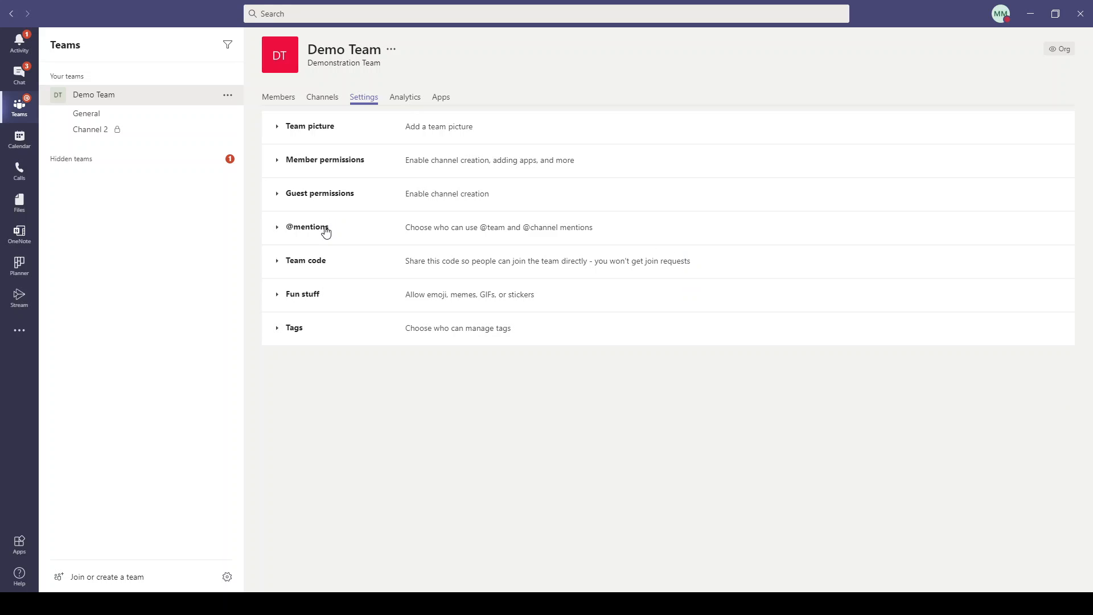
Generate a Team code join code for Demo Team, then expand the Fun stuff settings.
{"action": "left_click", "coordinate": [309, 267]}
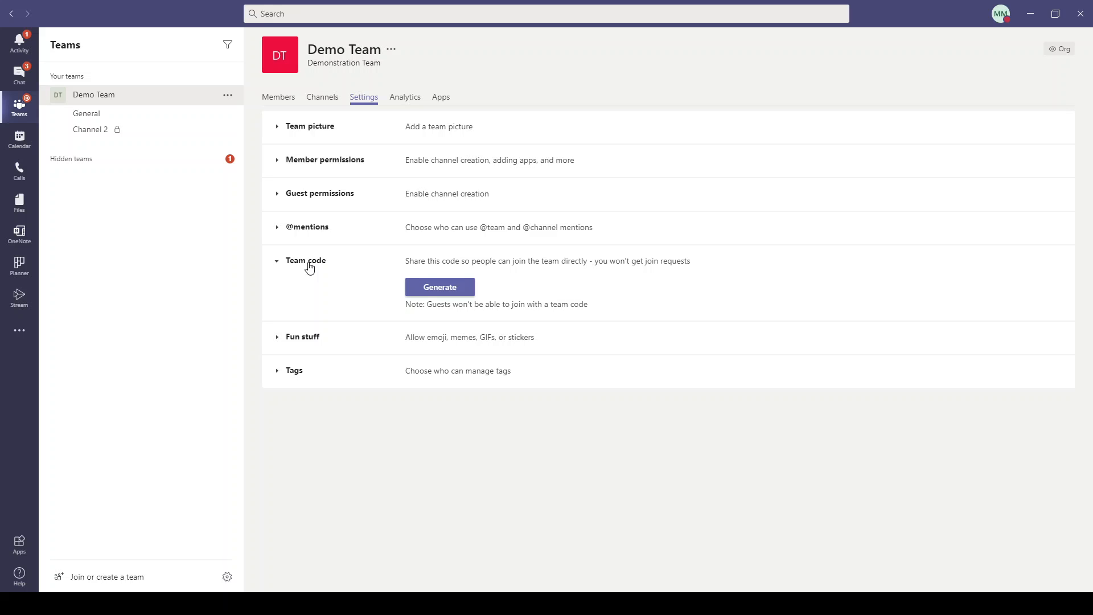
{"action": "left_click", "coordinate": [463, 287]}
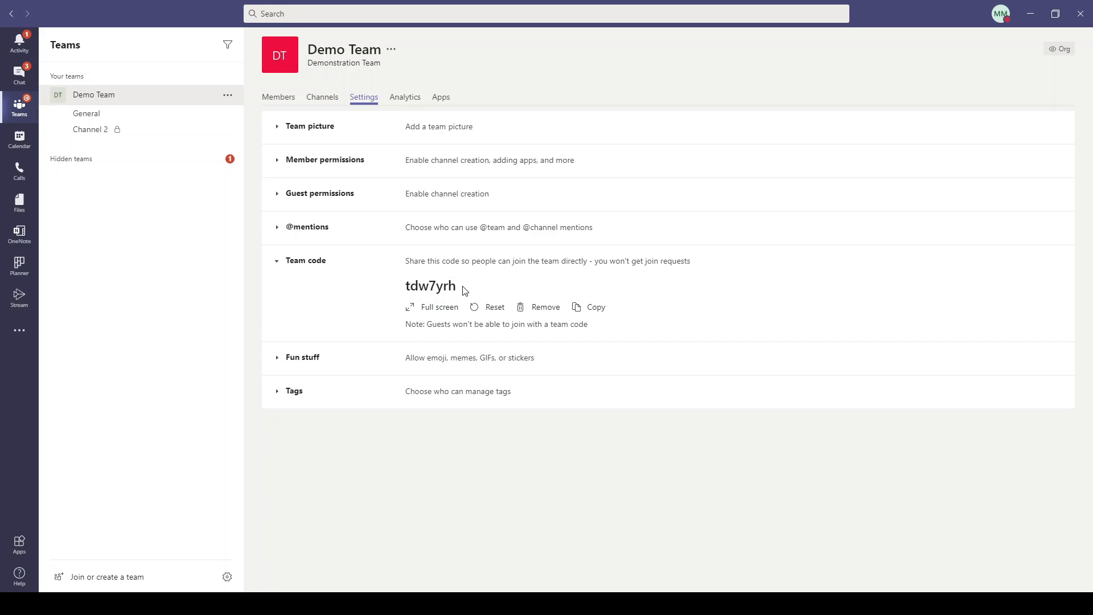
{"action": "left_click_drag", "start_coordinate": [463, 289], "coordinate": [402, 292]}
{"action": "left_click", "coordinate": [314, 266]}
{"action": "left_click", "coordinate": [308, 296]}
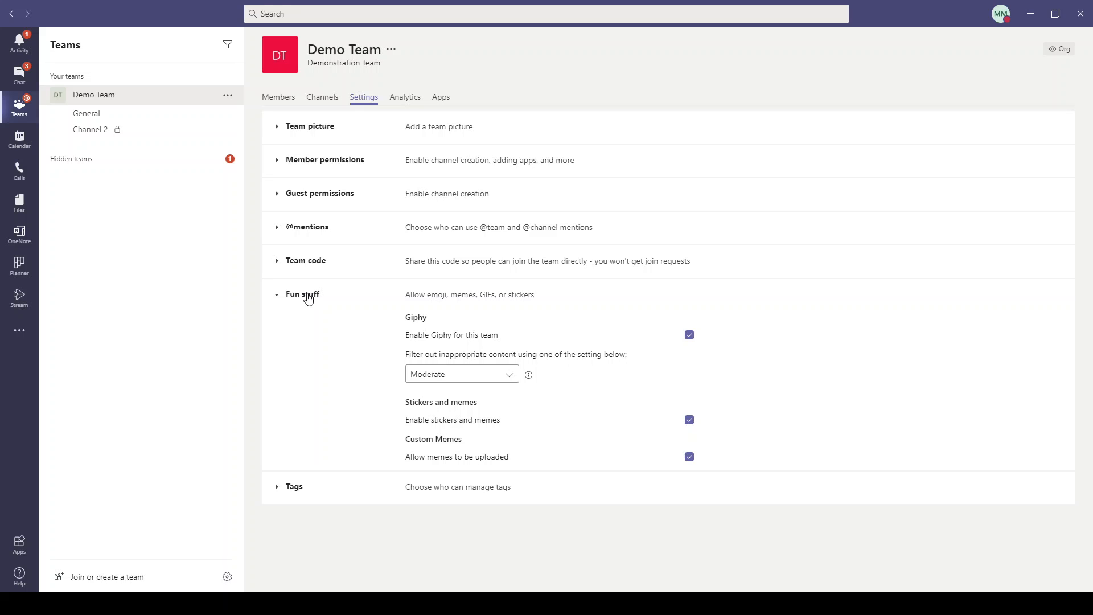
Change the Giphy content filter from Moderate to Strict and fold Fun stuff.
{"action": "left_click", "coordinate": [509, 380]}
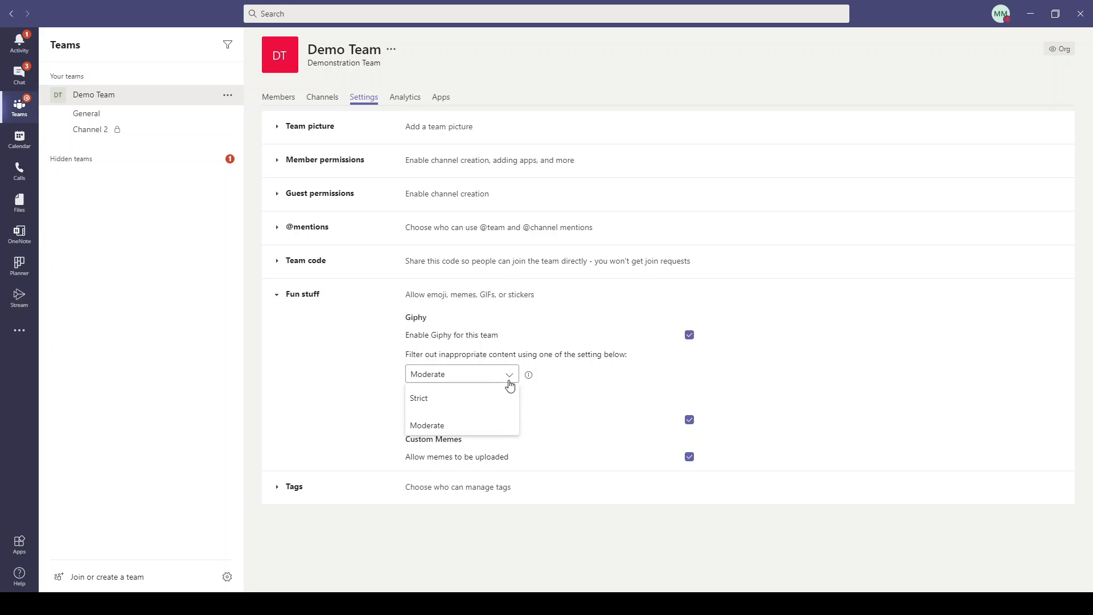
{"action": "left_click", "coordinate": [458, 401]}
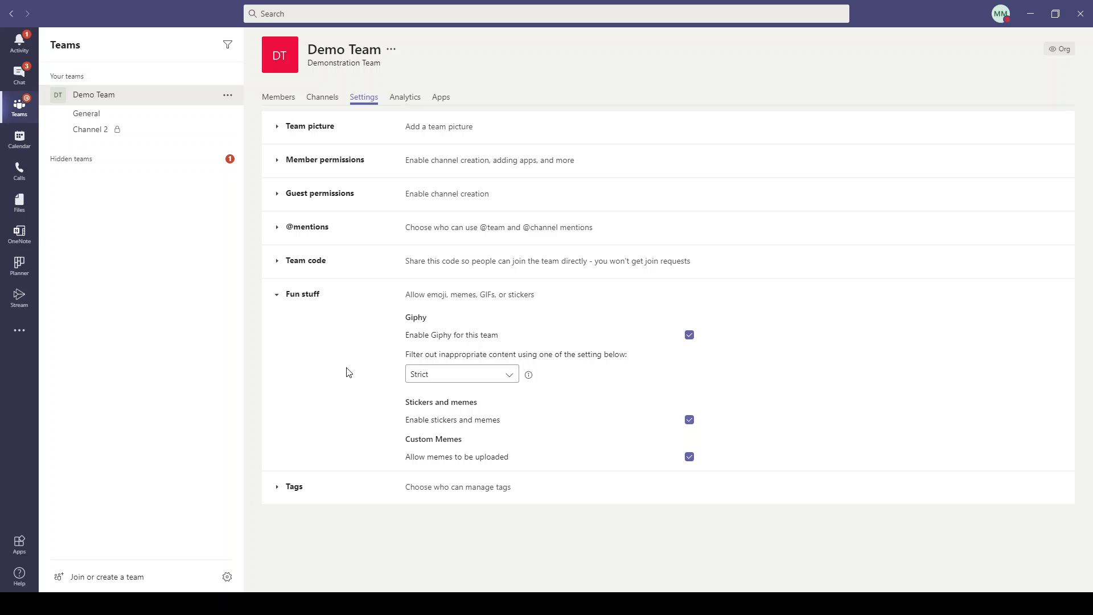
{"action": "left_click", "coordinate": [277, 294]}
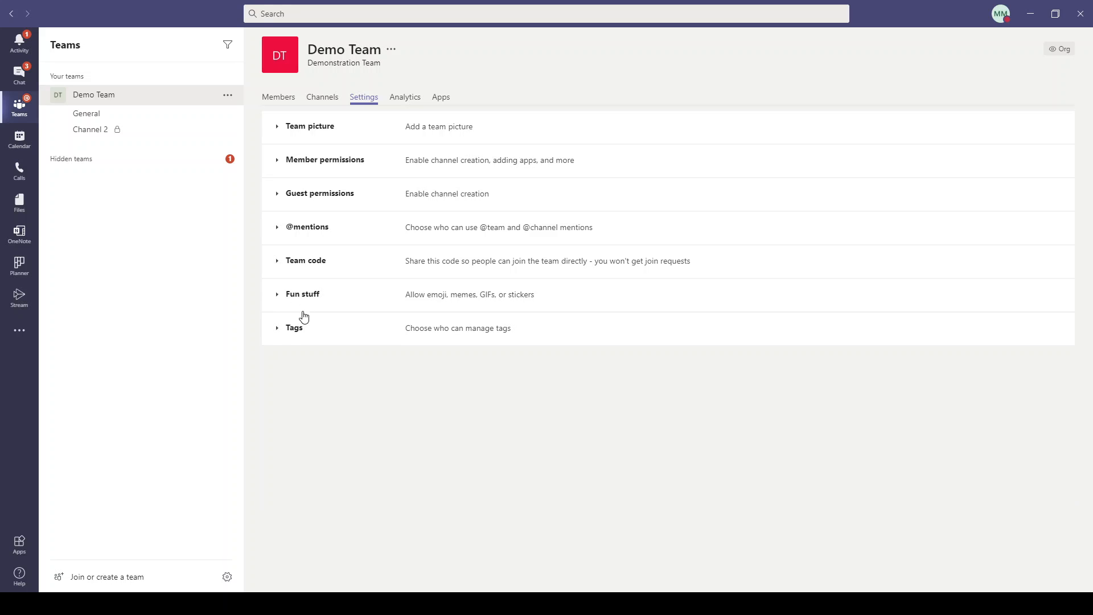
Leave tag management with Team owners unchanged and fold the Tags section.
{"action": "left_click", "coordinate": [277, 330]}
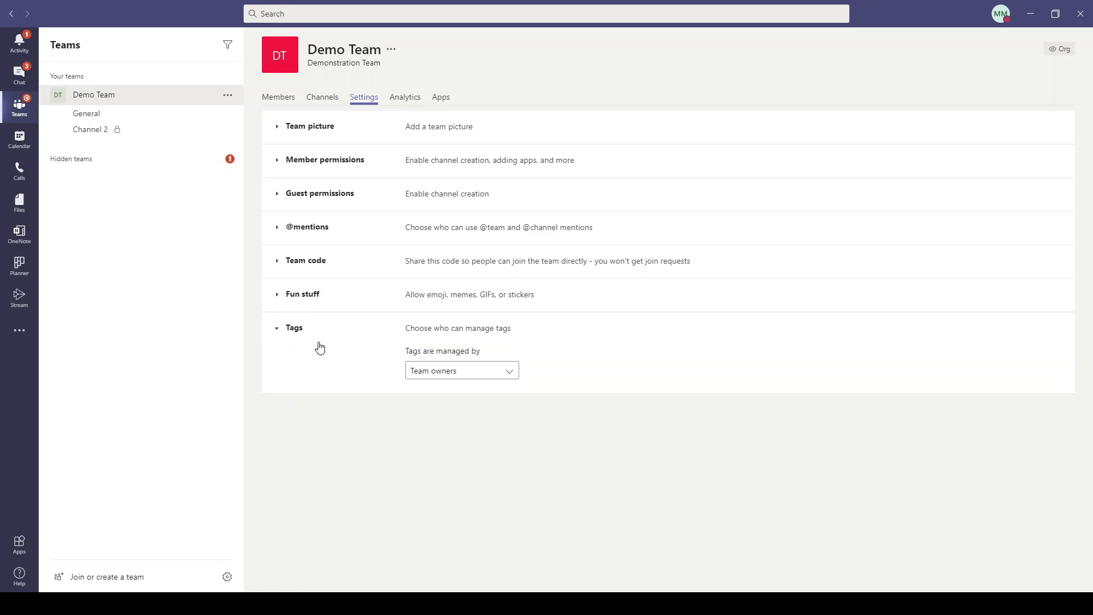
{"action": "left_click", "coordinate": [479, 370]}
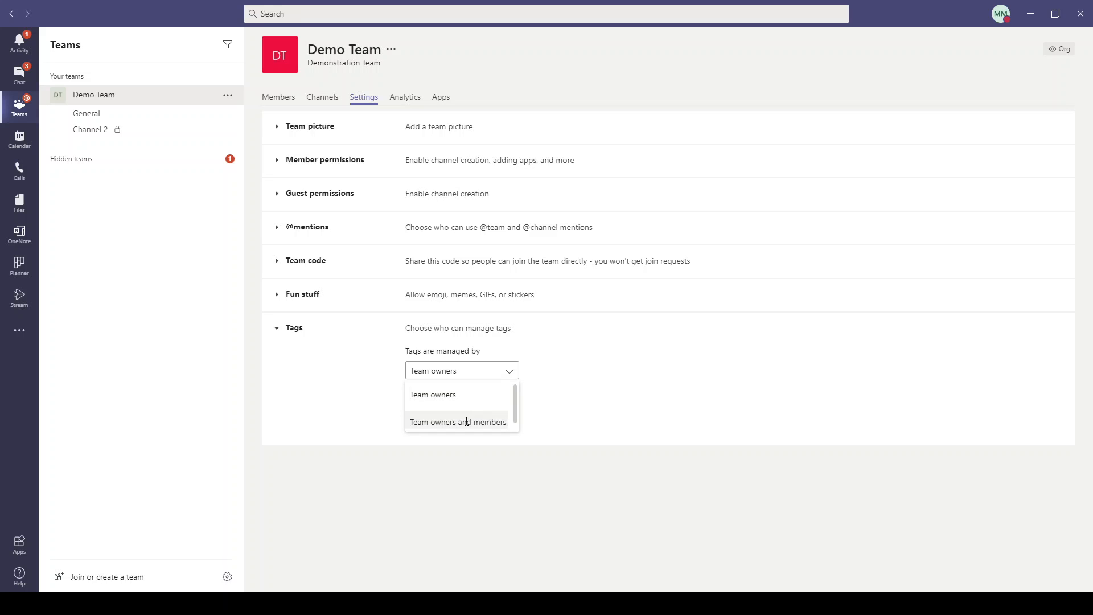
{"action": "left_click", "coordinate": [624, 365]}
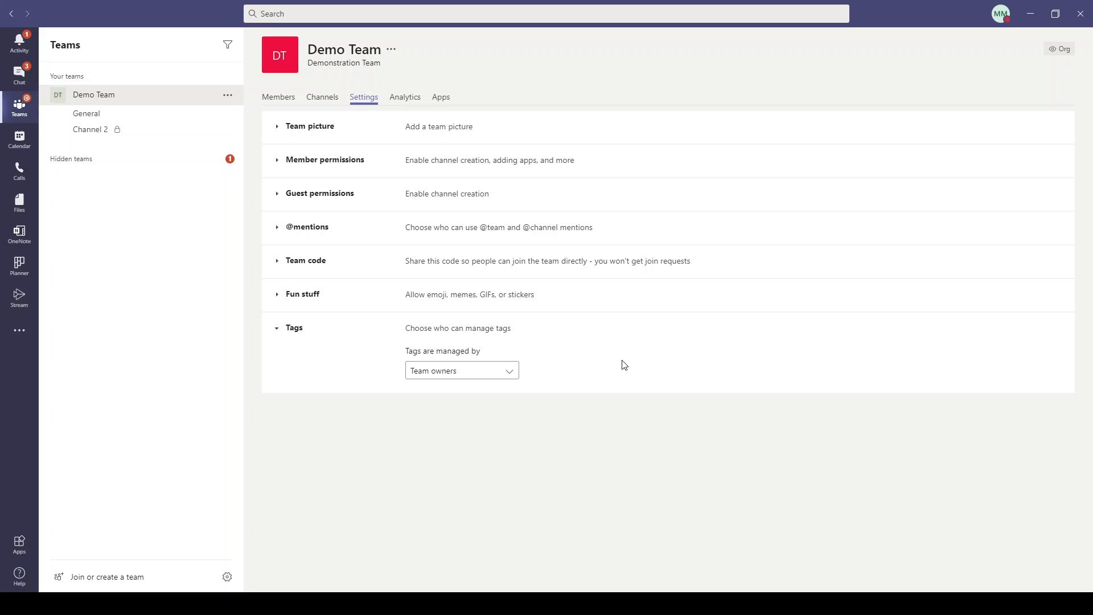
{"action": "left_click", "coordinate": [279, 328]}
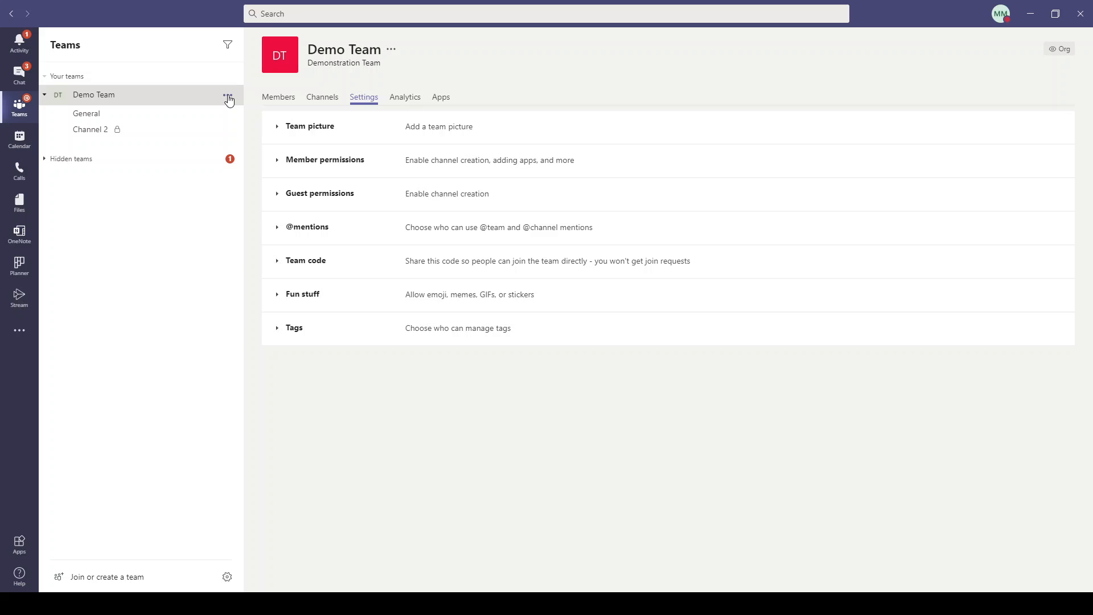
Open Demo Team's Analytics summary: 1 user, 8 apps, 1.43 MB SharePoint files.
{"action": "left_click", "coordinate": [401, 97]}
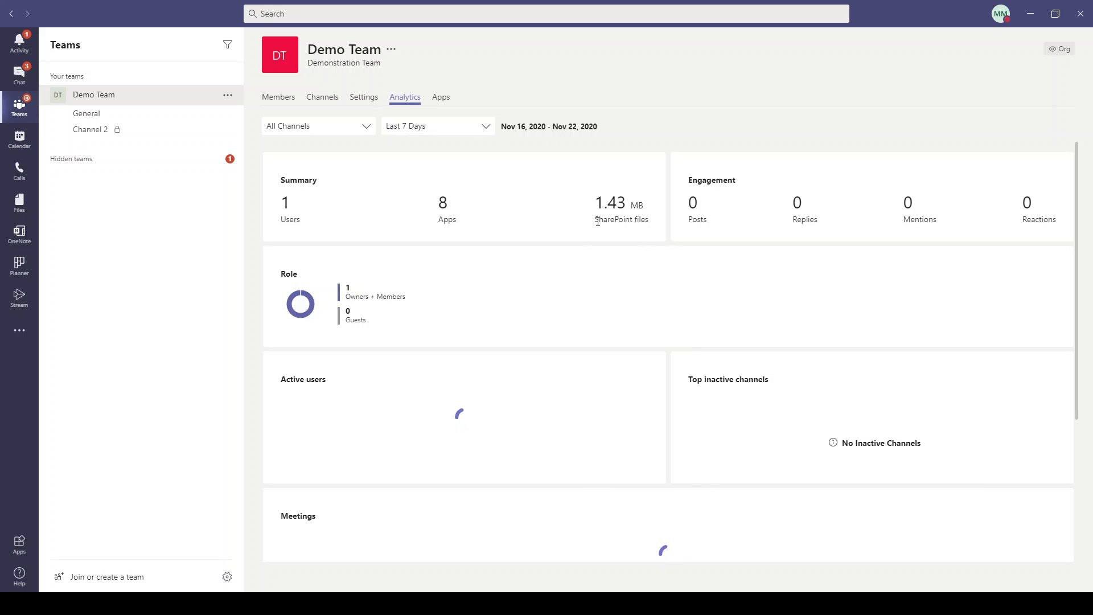
{"action": "left_click_drag", "start_coordinate": [595, 221], "coordinate": [649, 221]}
{"action": "left_click", "coordinate": [632, 223]}
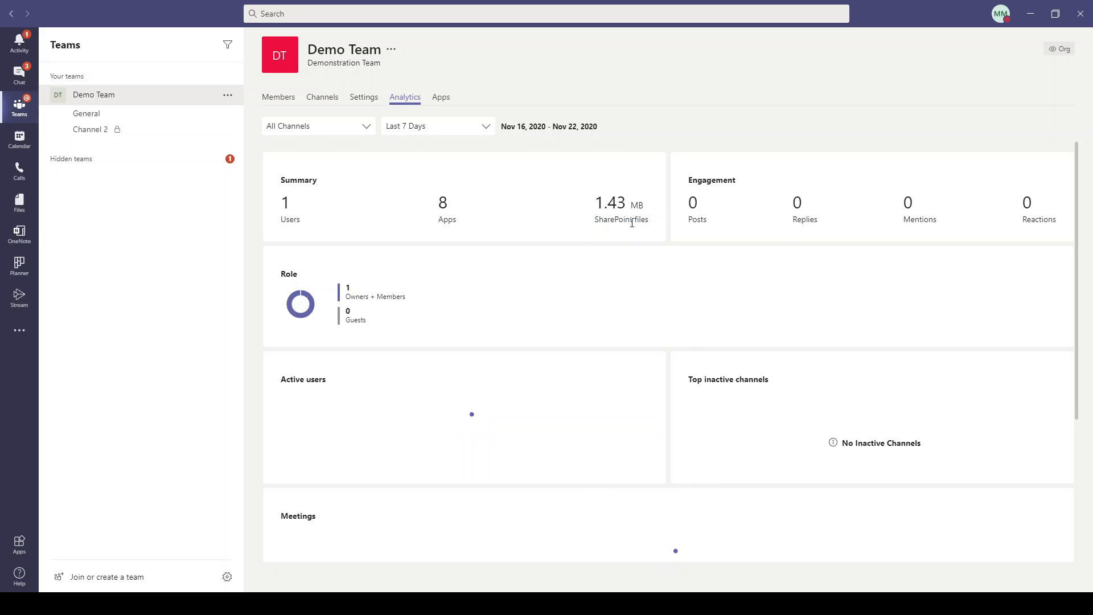
{"action": "left_click_drag", "start_coordinate": [436, 222], "coordinate": [458, 218]}
{"action": "left_click", "coordinate": [462, 228]}
{"action": "left_click", "coordinate": [464, 228]}
{"action": "left_click_drag", "start_coordinate": [439, 202], "coordinate": [459, 207]}
{"action": "left_click", "coordinate": [469, 227]}
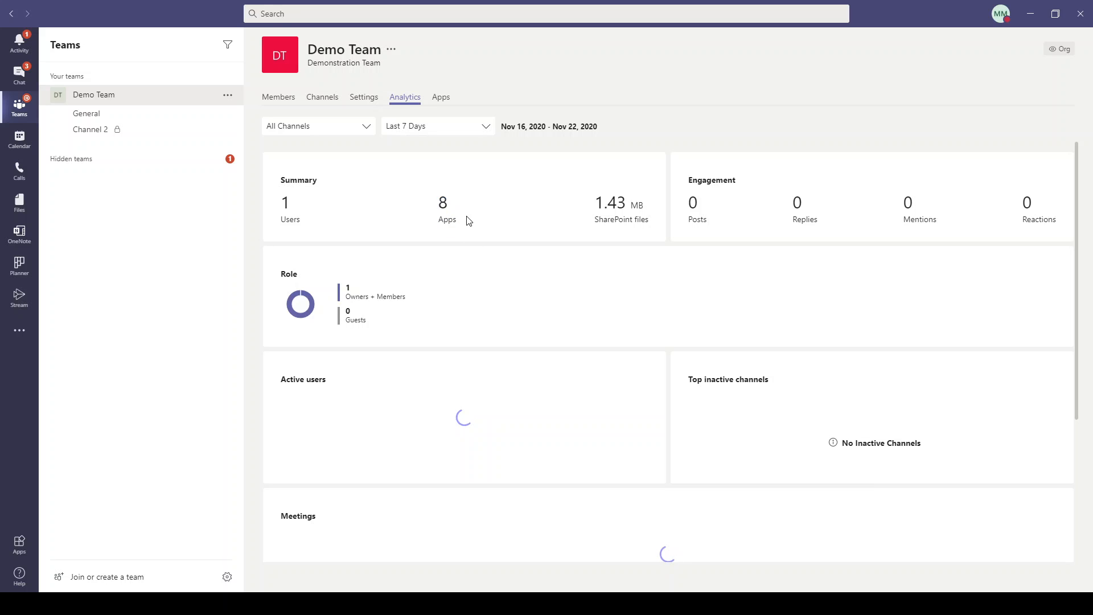
View Demo Team's installed apps, then go to the Apps store via More apps.
{"action": "left_click", "coordinate": [441, 97]}
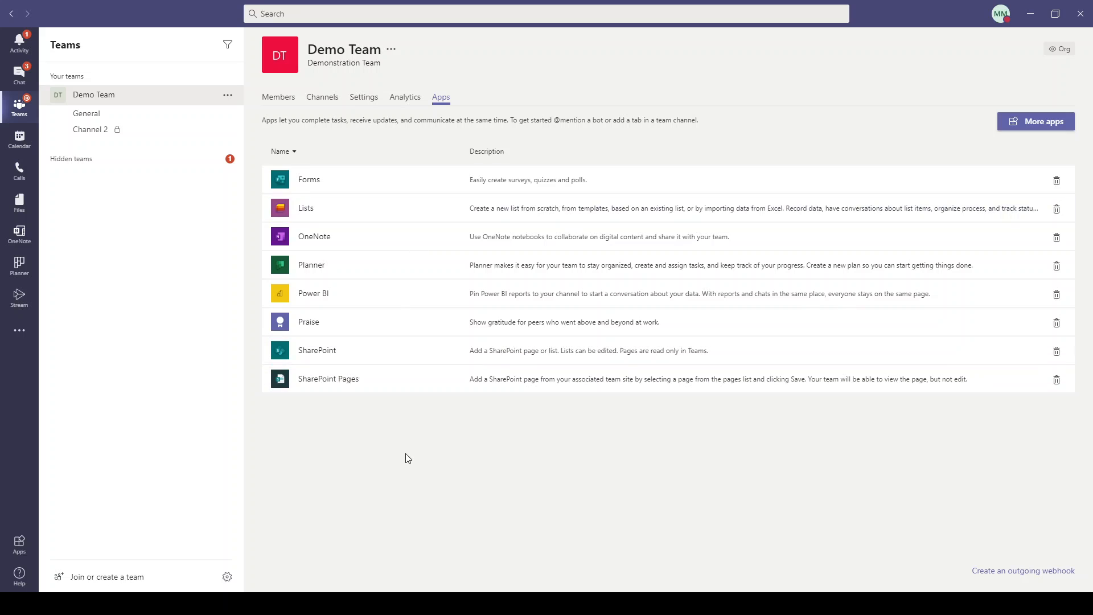
{"action": "left_click", "coordinate": [1043, 122]}
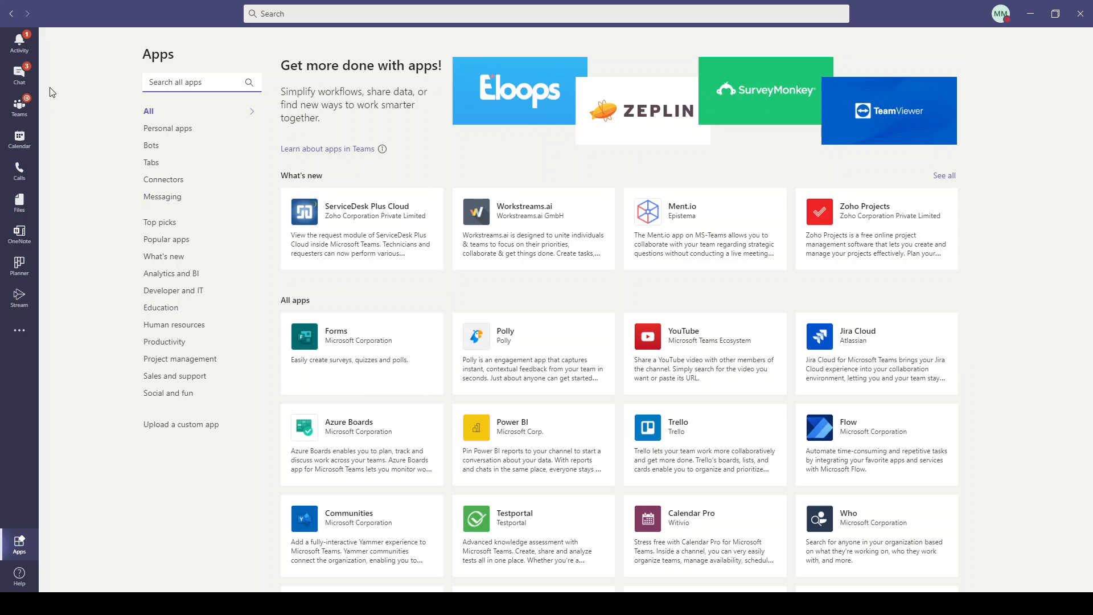
Return to Demo Team's Channel 2 and close its Add members dialog without adding anyone.
{"action": "left_click", "coordinate": [20, 115]}
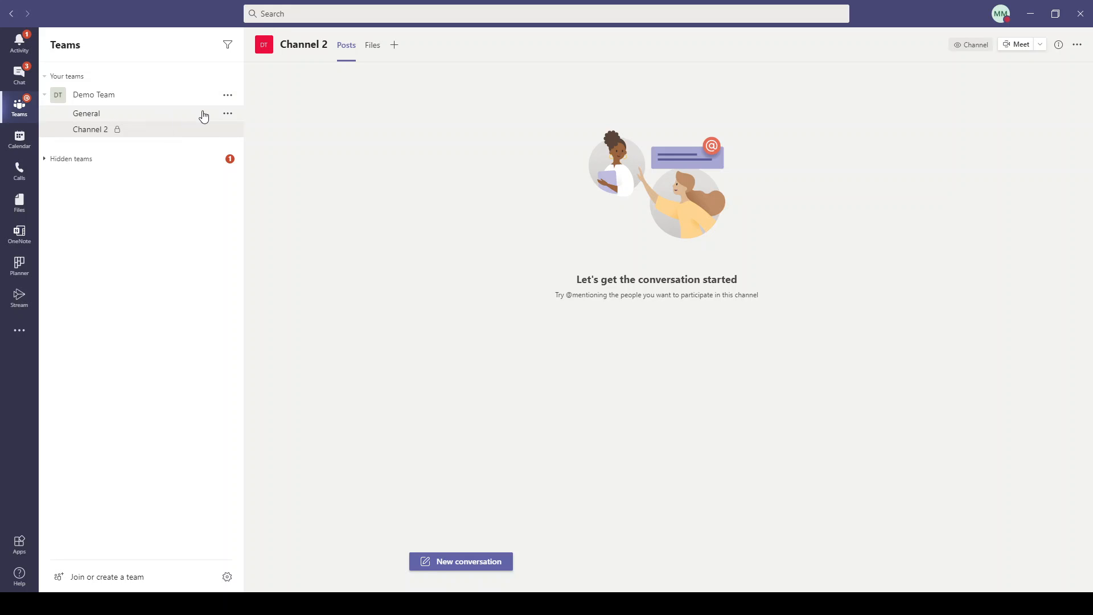
{"action": "left_click", "coordinate": [154, 100]}
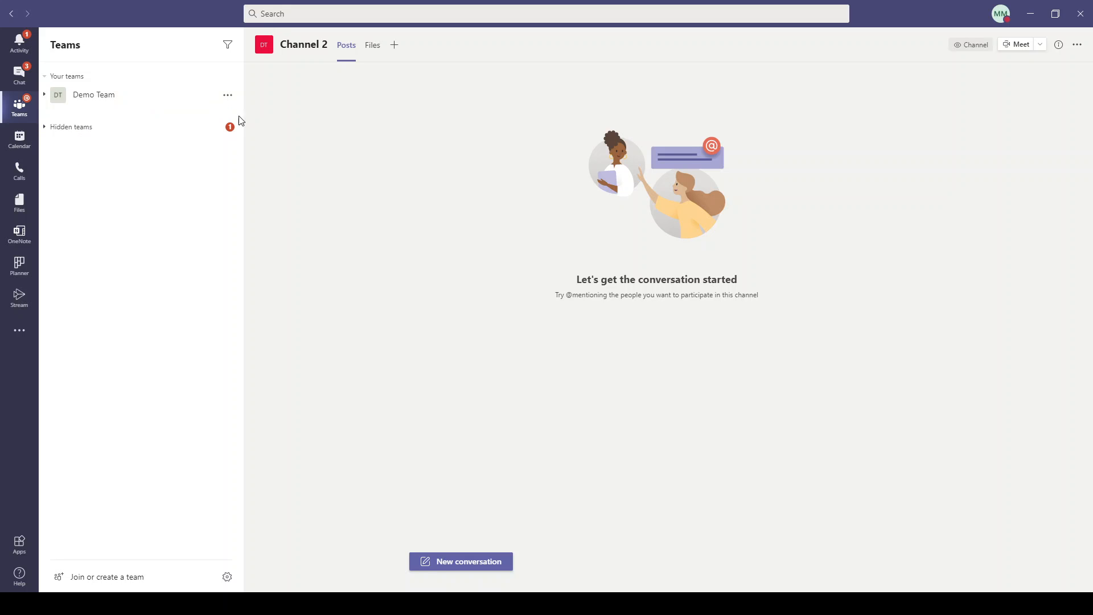
{"action": "left_click", "coordinate": [137, 98]}
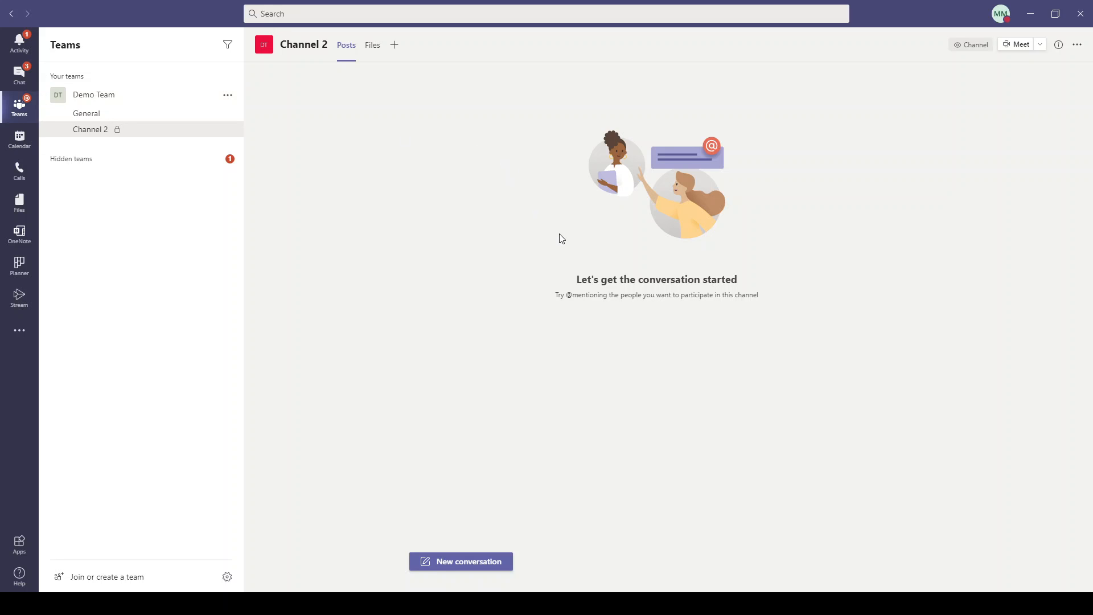
{"action": "left_click", "coordinate": [1077, 45]}
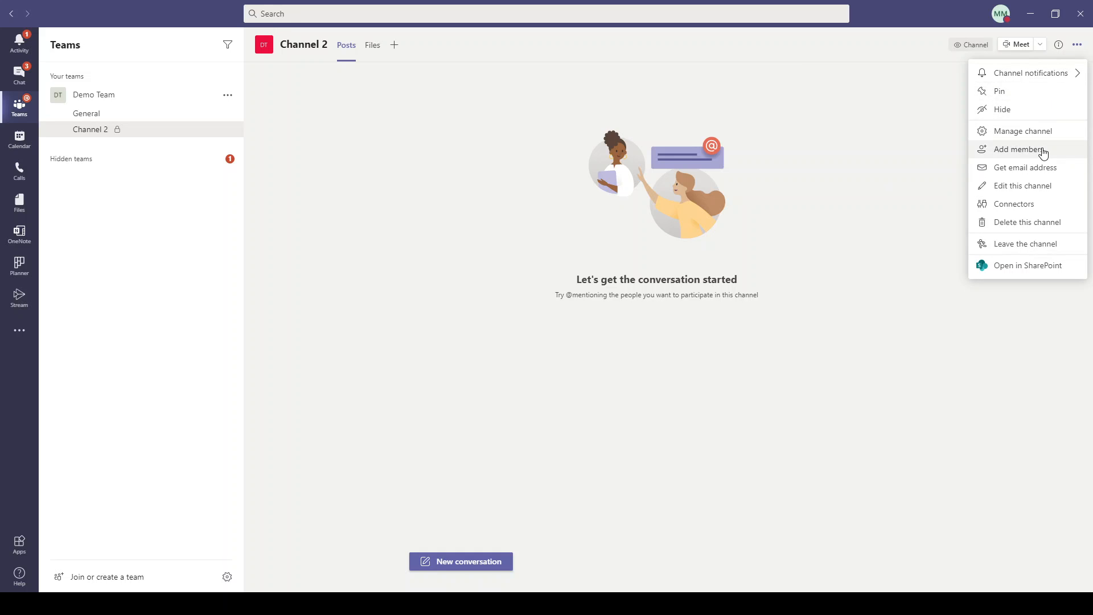
{"action": "left_click", "coordinate": [1019, 154]}
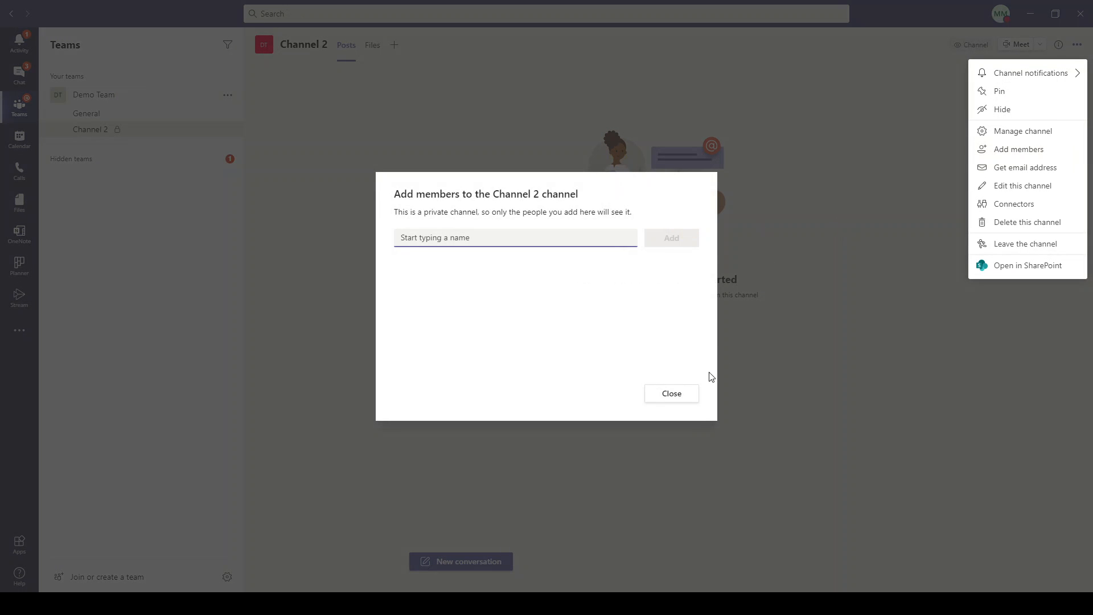
{"action": "left_click", "coordinate": [678, 399]}
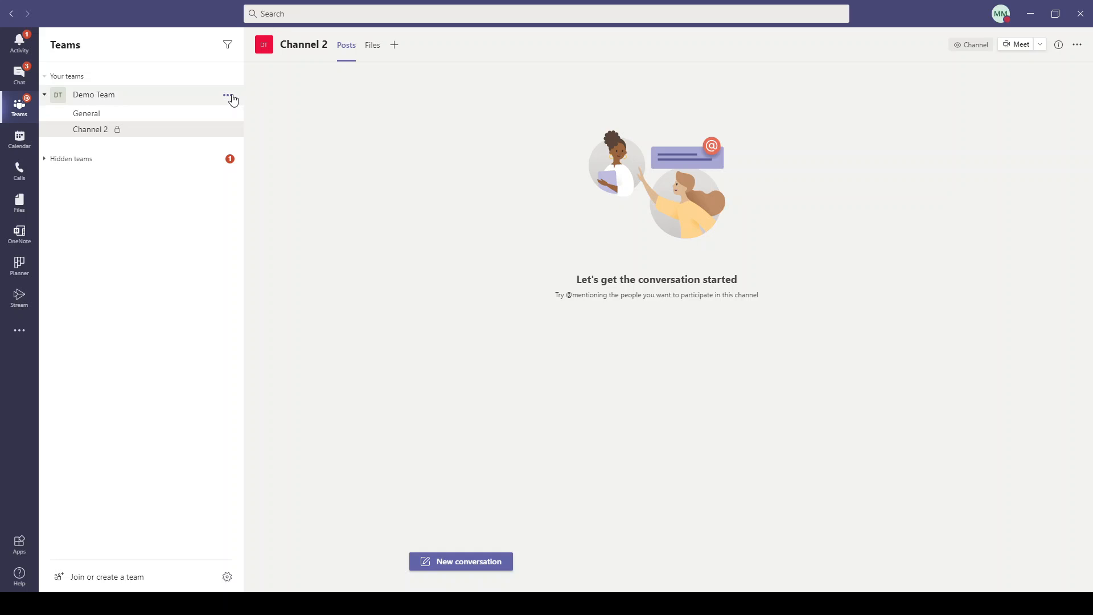
Add a directory colleague, found by typing part of their name, as a Demo Team member.
{"action": "left_click", "coordinate": [228, 95]}
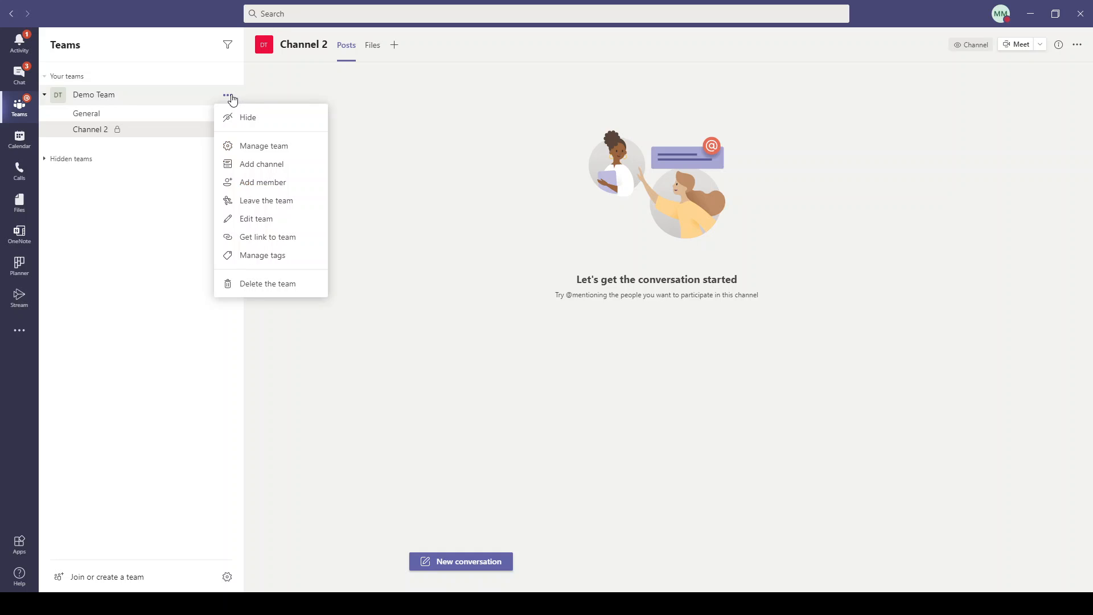
{"action": "left_click", "coordinate": [292, 183]}
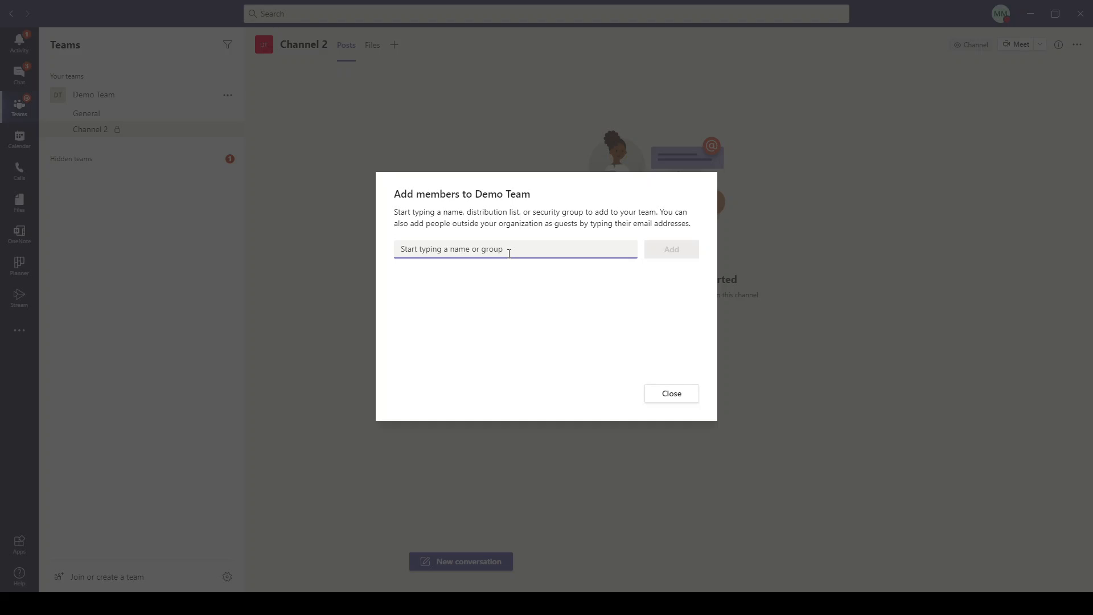
{"action": "type", "text": "isa"}
{"action": "key", "text": "Return"}
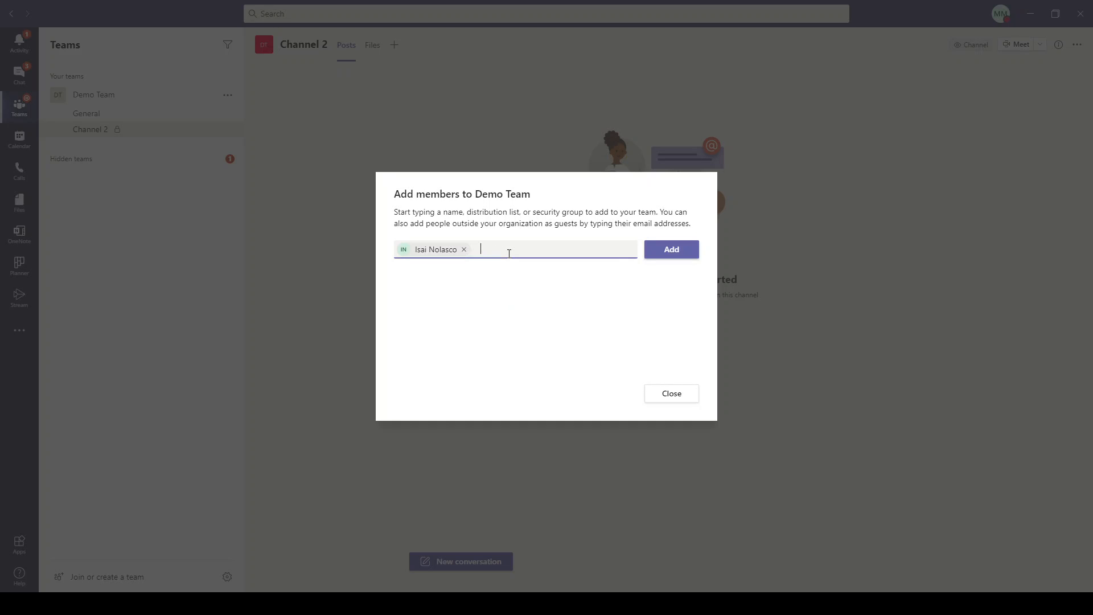
{"action": "left_click", "coordinate": [675, 254]}
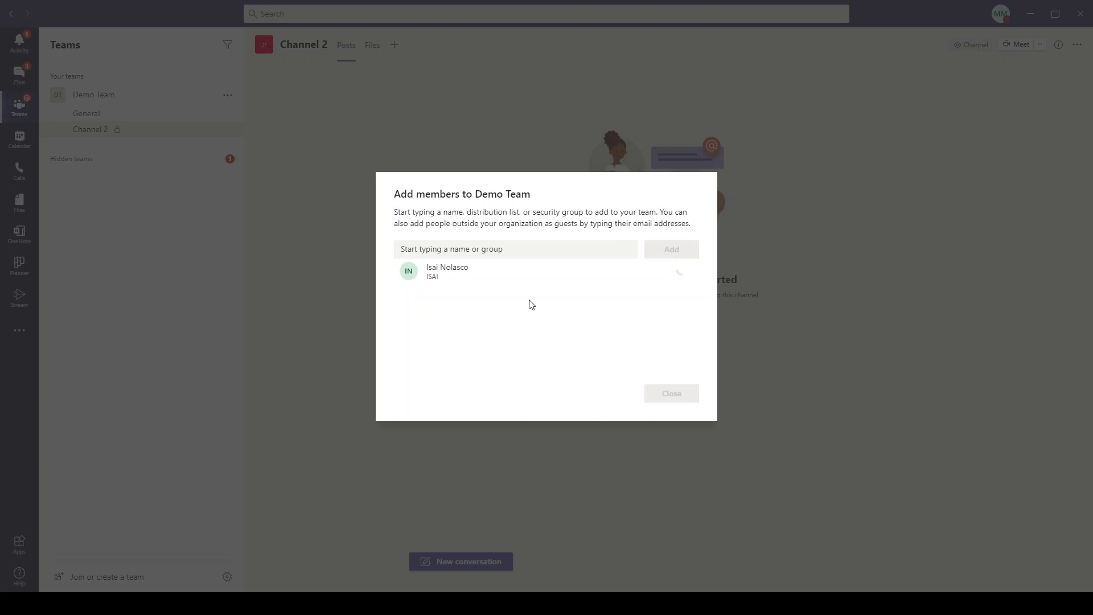
Invite an outside e-mail address to Demo Team as a guest and close the dialog.
{"action": "left_click", "coordinate": [522, 245]}
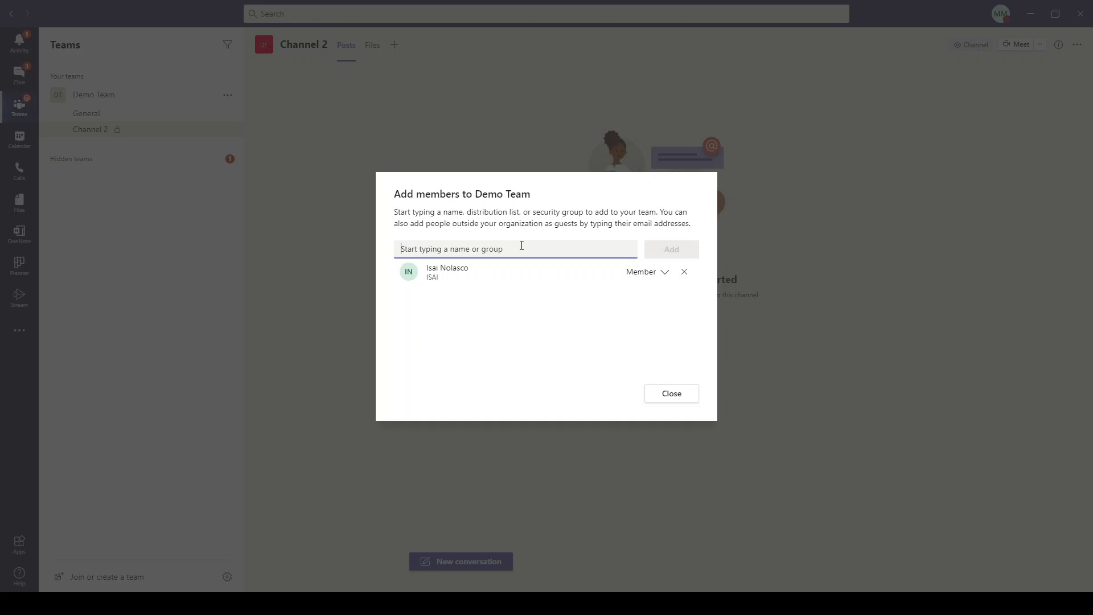
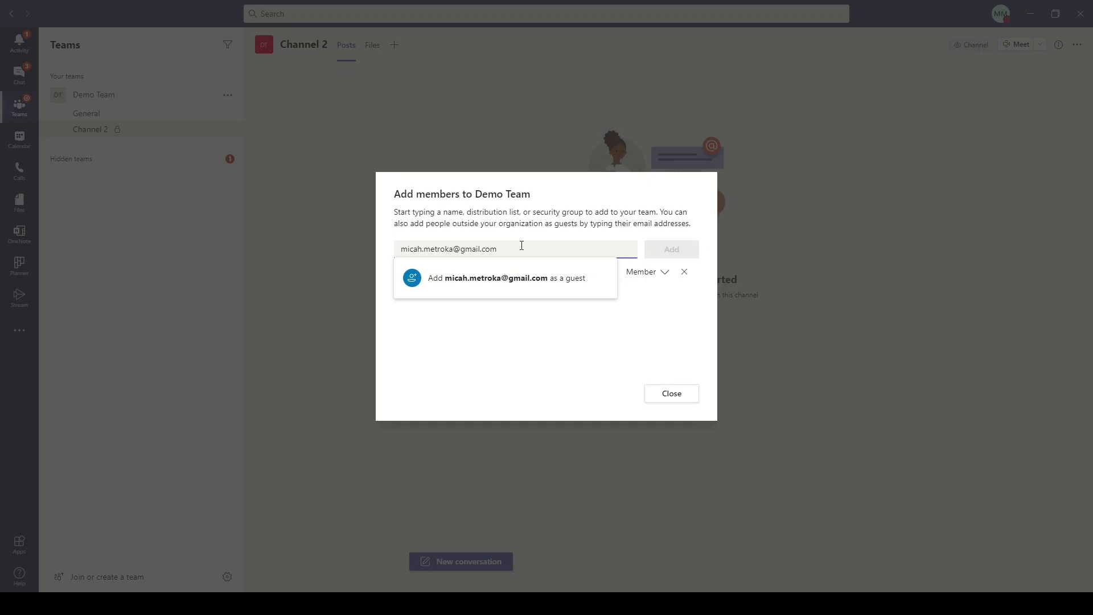
{"action": "key", "text": "Return"}
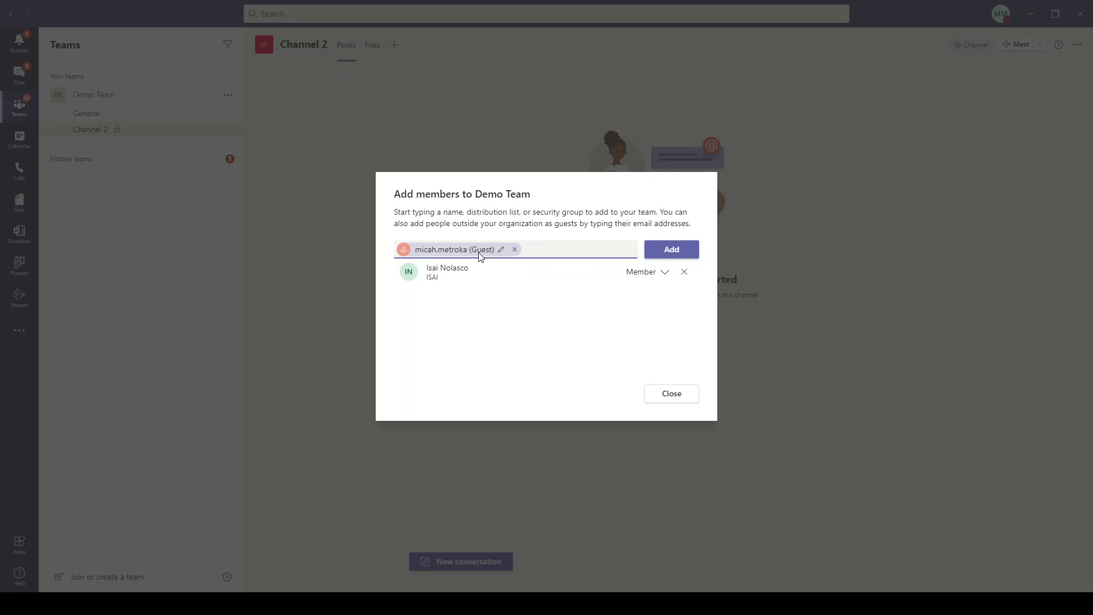
{"action": "left_click", "coordinate": [679, 252]}
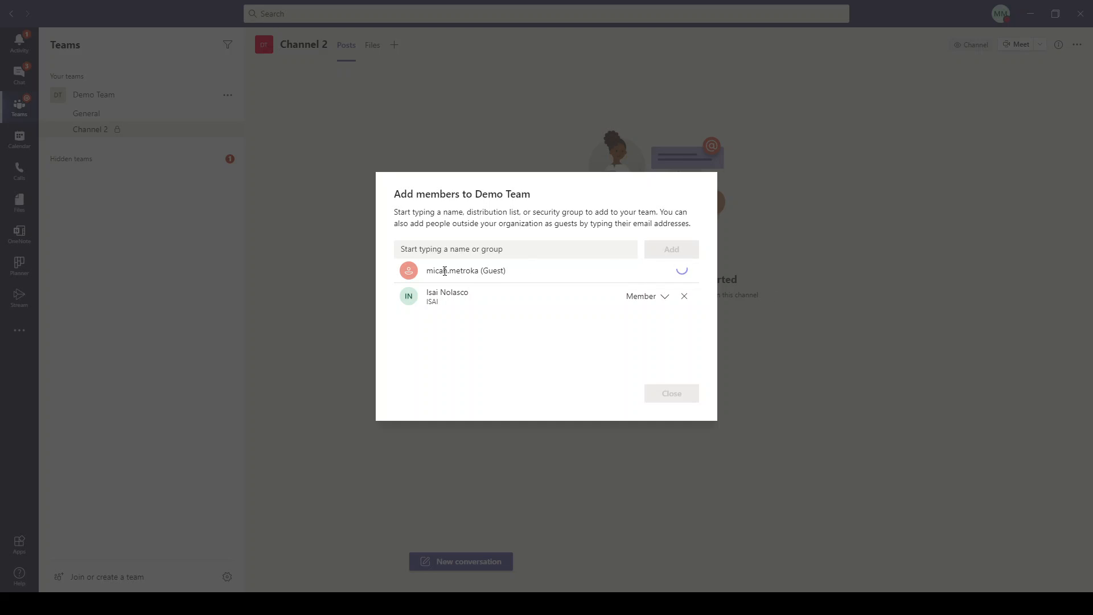
{"action": "left_click_drag", "start_coordinate": [426, 271], "coordinate": [502, 270]}
{"action": "left_click", "coordinate": [502, 270]}
{"action": "left_click", "coordinate": [666, 398]}
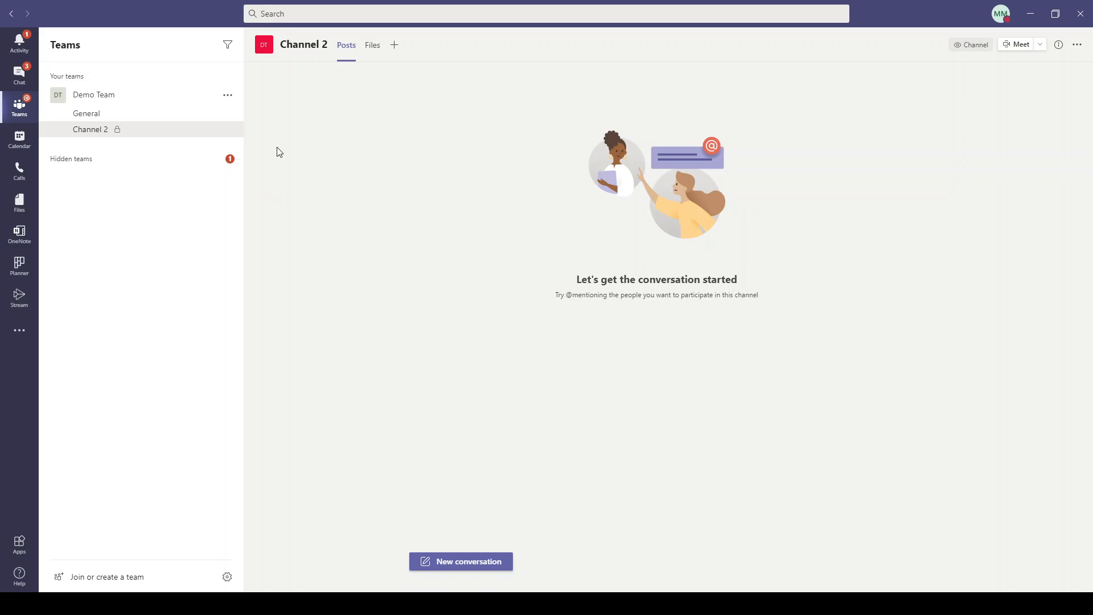
Remove the guest from Demo Team's Members and guests list under Manage team.
{"action": "left_click", "coordinate": [228, 95]}
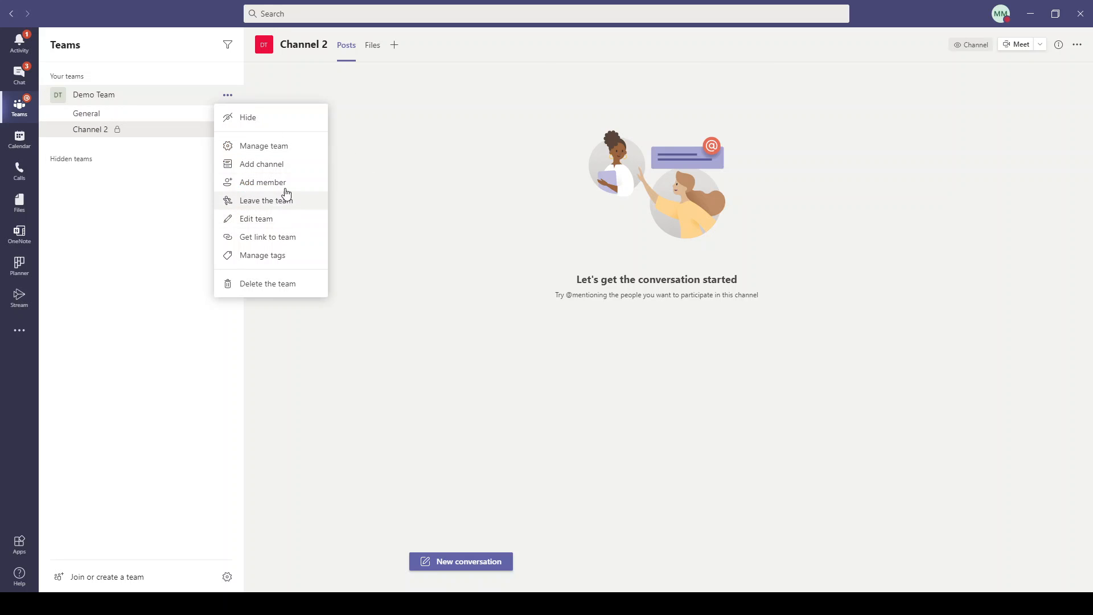
{"action": "left_click", "coordinate": [282, 146]}
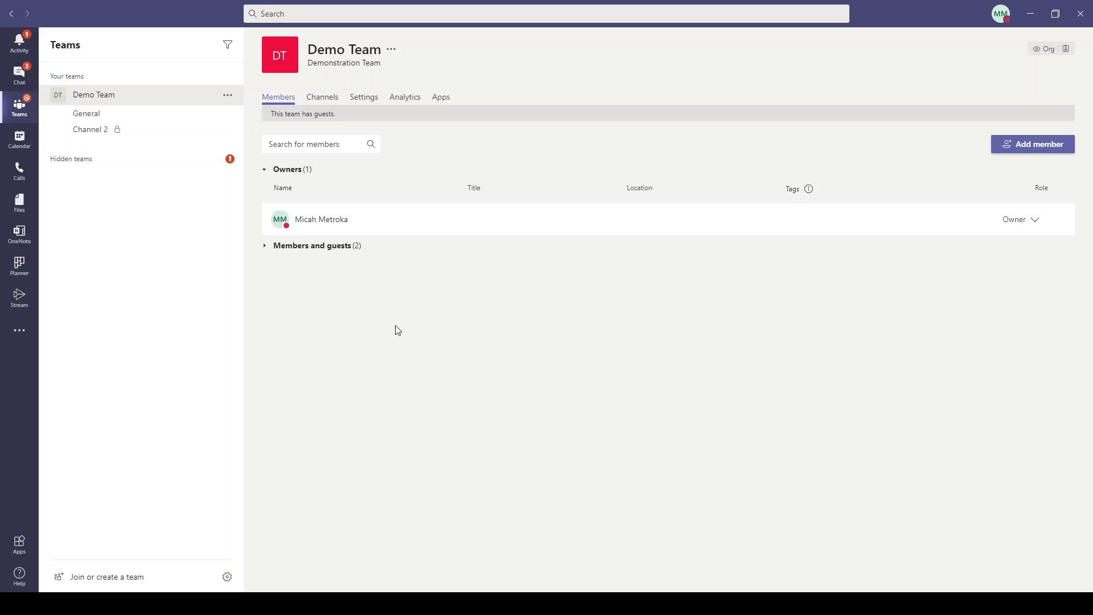
{"action": "left_click", "coordinate": [265, 248]}
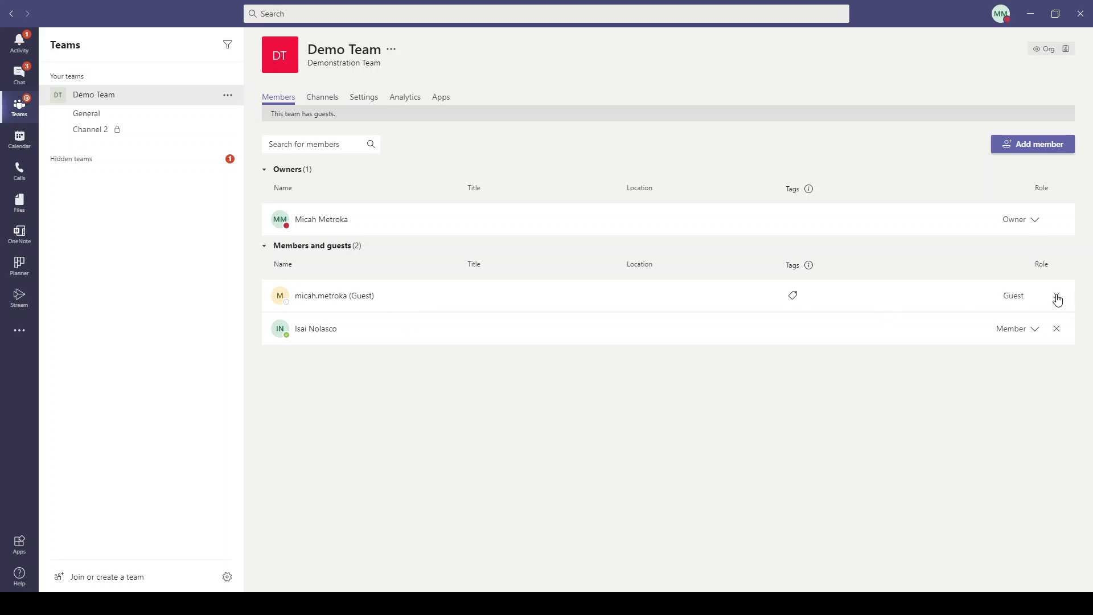
{"action": "left_click", "coordinate": [1056, 297]}
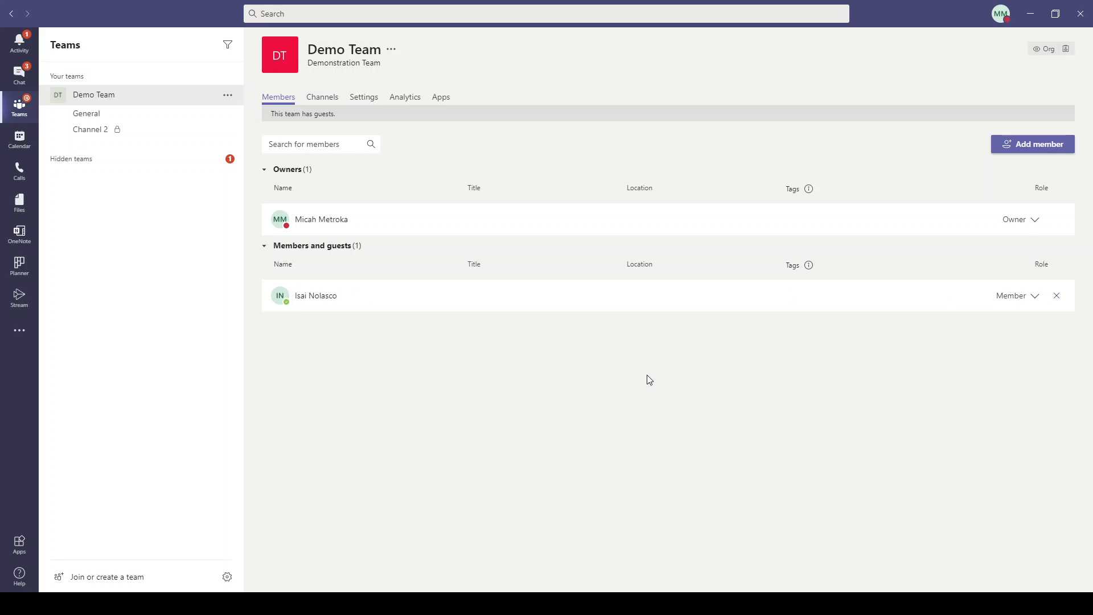
{"action": "left_click", "coordinate": [1057, 297]}
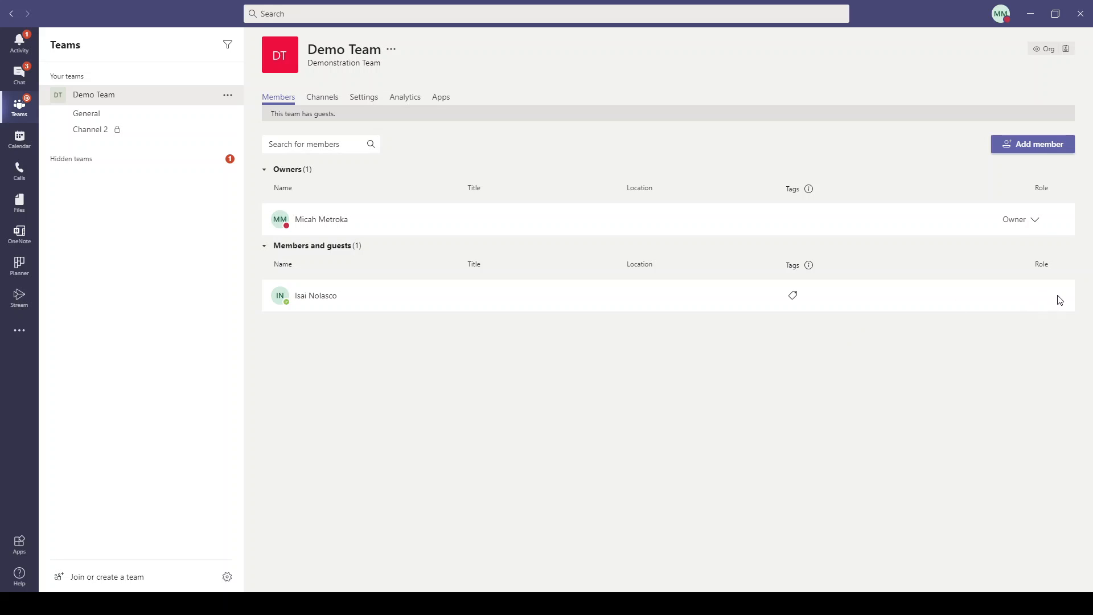
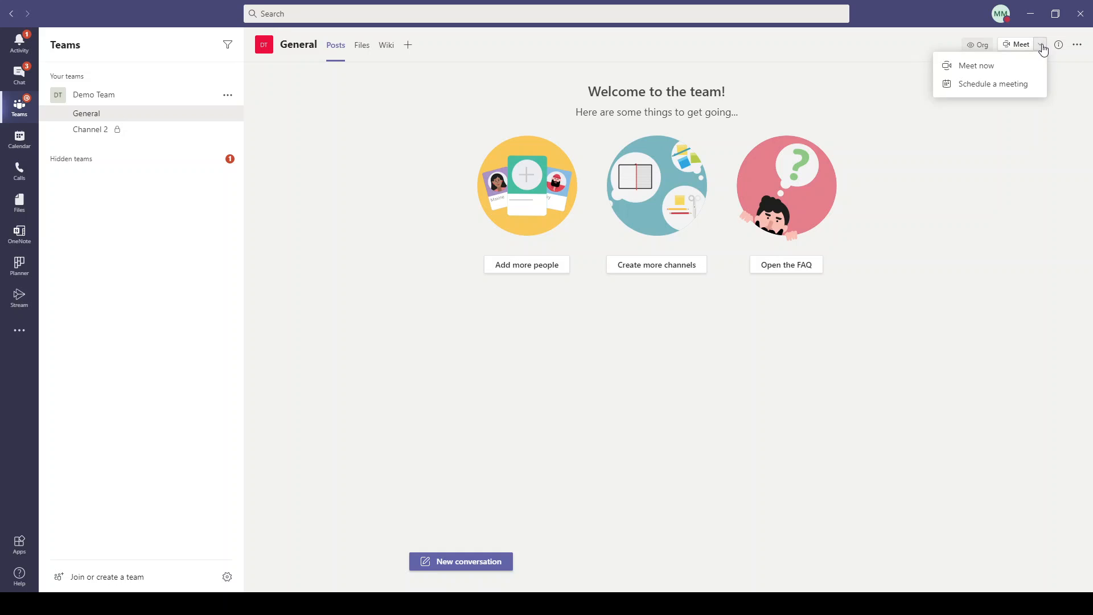
In Demo Team's General channel, look at the Meet dropdown's options for starting a meeting.
{"action": "left_click", "coordinate": [910, 339]}
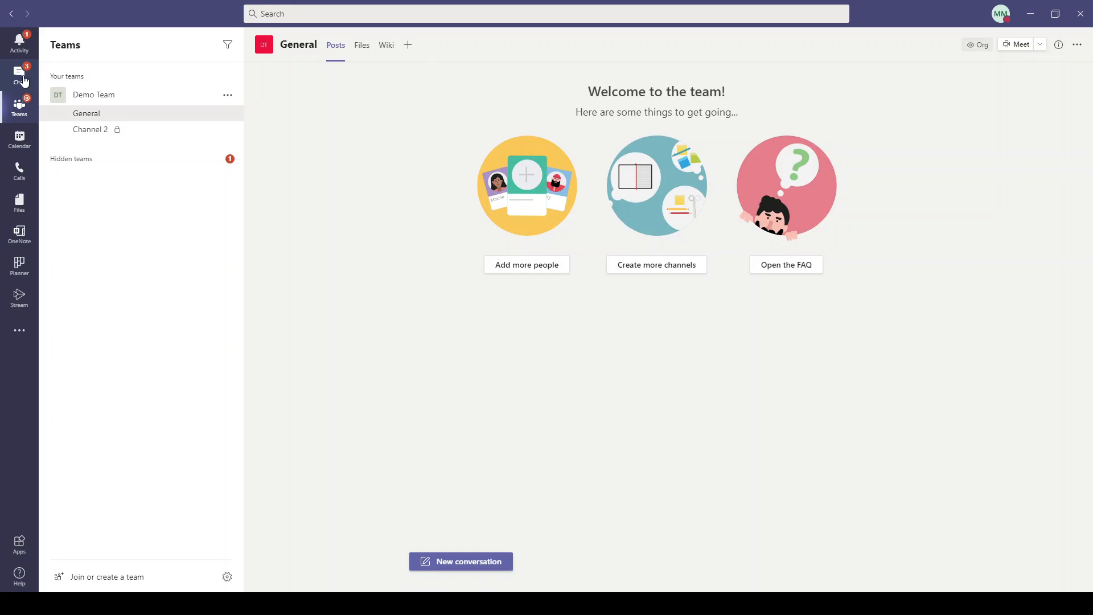
Go to Chat, collapse Recent conversations, then show the November 2020 work-week calendar.
{"action": "left_click", "coordinate": [23, 82]}
{"action": "type", "text": "1--"}
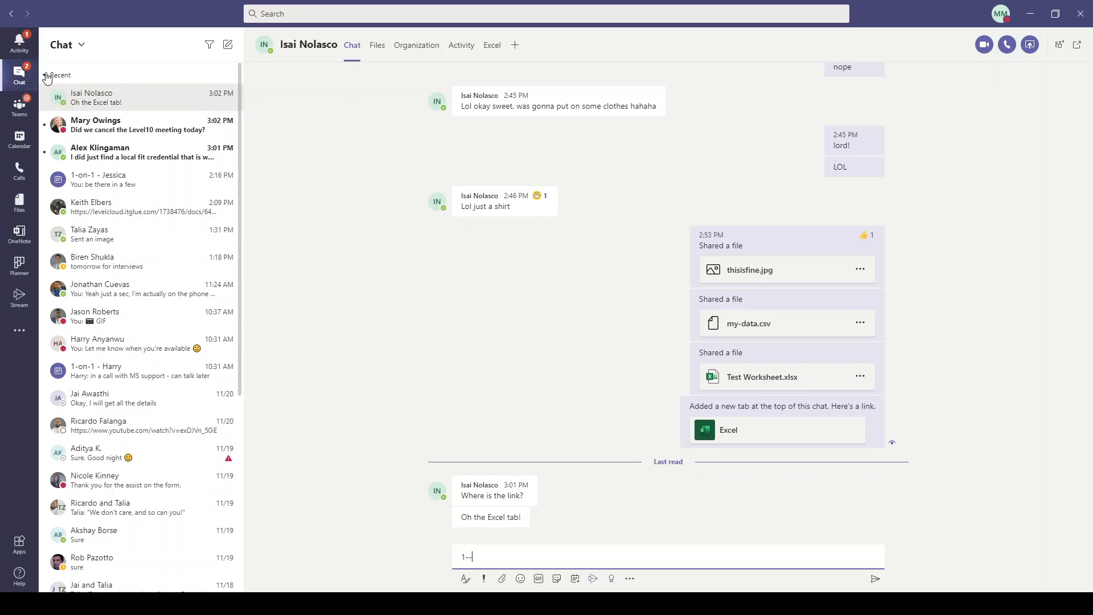
{"action": "left_click", "coordinate": [46, 75]}
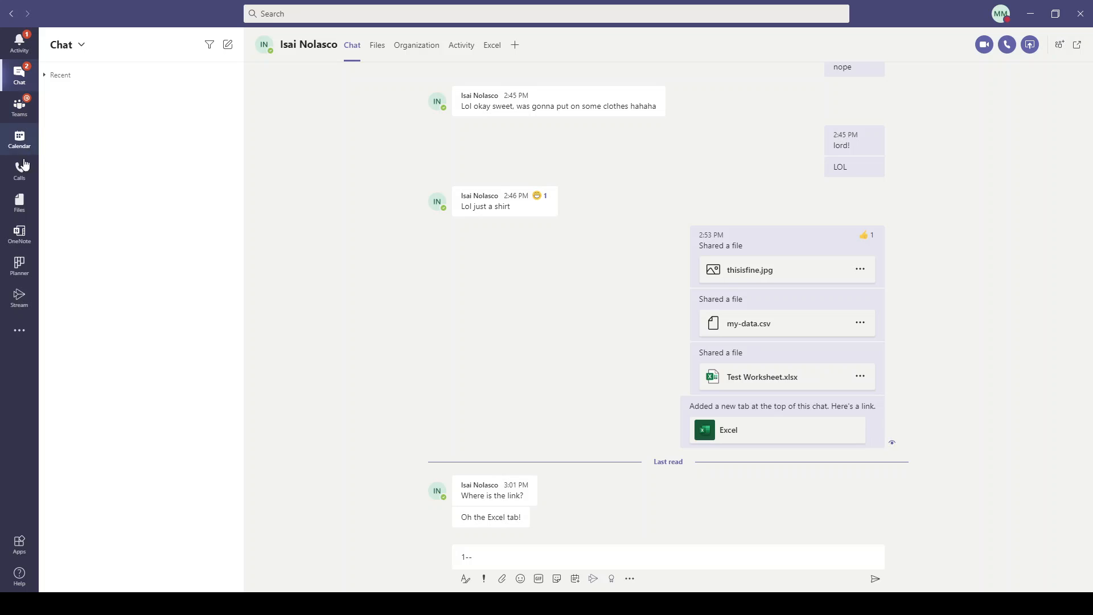
{"action": "left_click", "coordinate": [21, 140]}
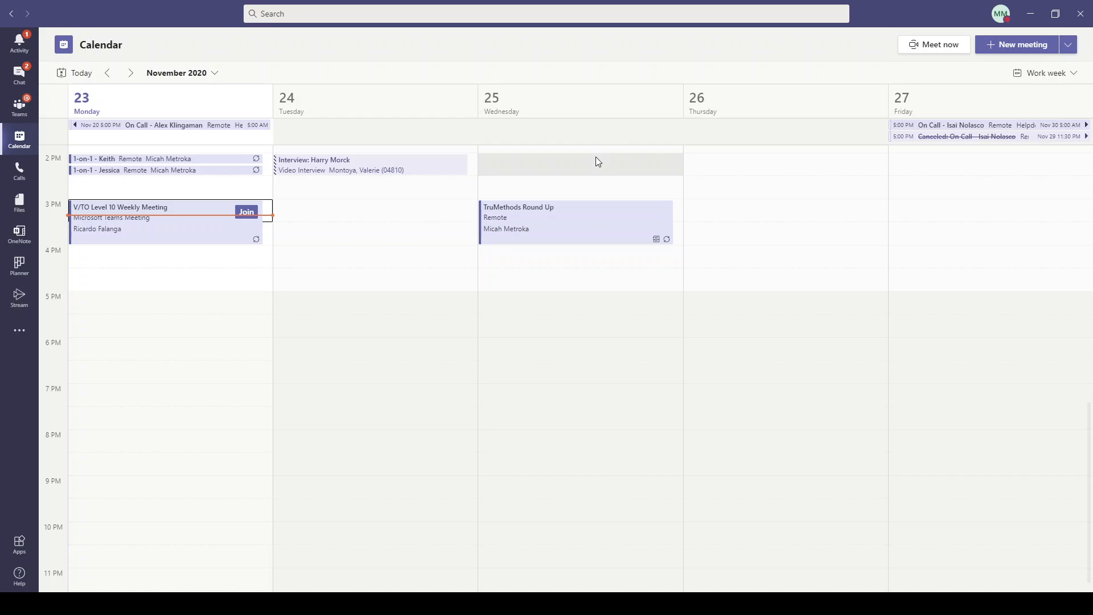
Create a meeting titled 'Test Meeting' on Tuesday, Nov 24 at 3 PM.
{"action": "double_click", "coordinate": [377, 206]}
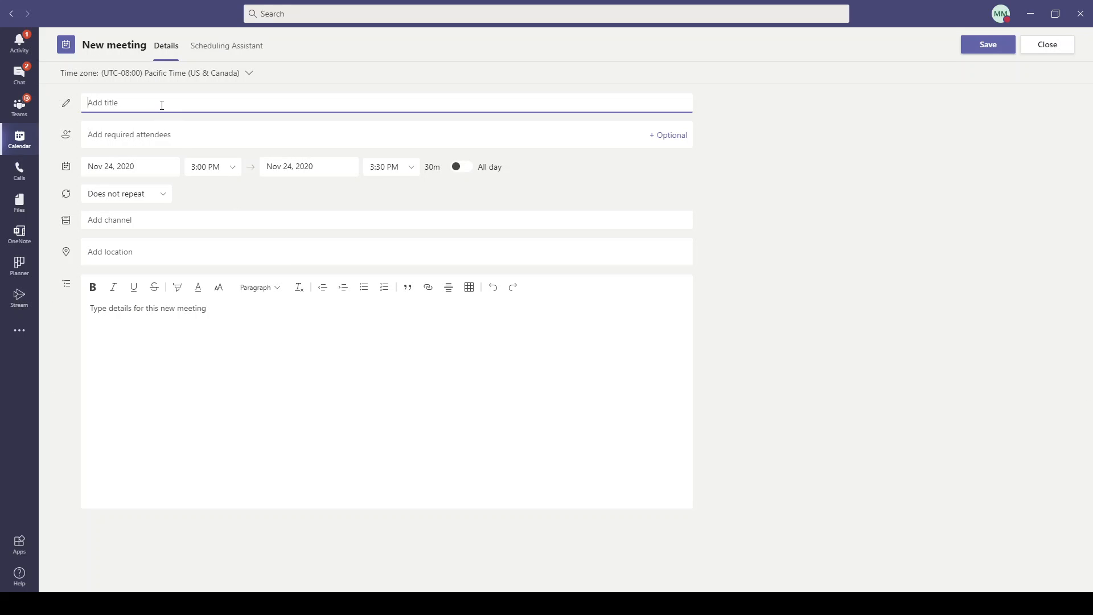
{"action": "type", "text": "Test Meeting"}
{"action": "left_click_drag", "start_coordinate": [137, 99], "coordinate": [82, 103]}
Add a colleague, found by typing part of their name, as a required attendee.
{"action": "left_click", "coordinate": [183, 137]}
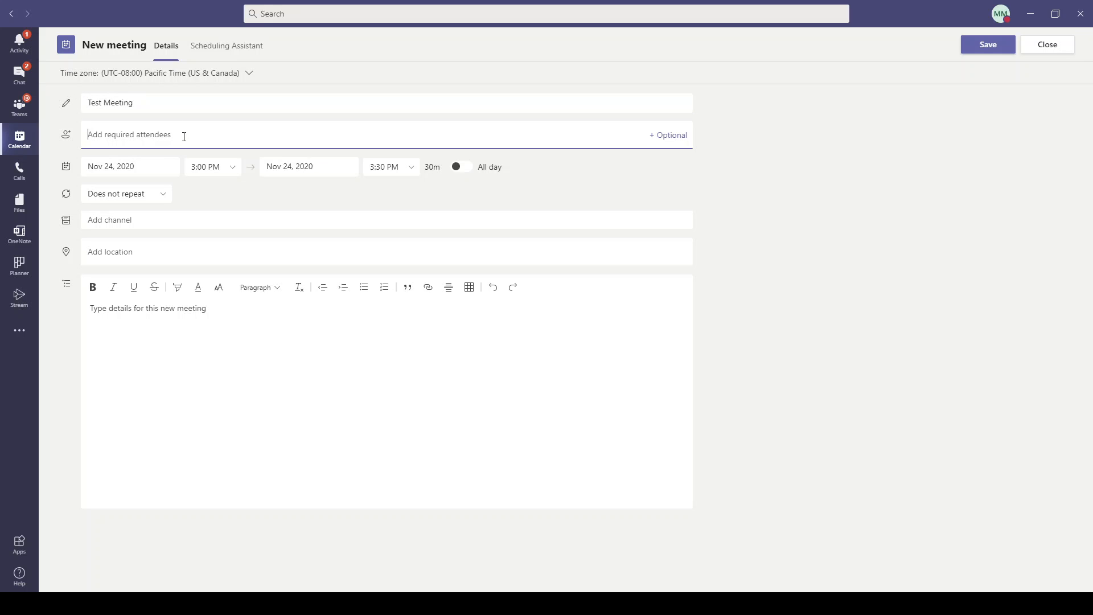
{"action": "left_click", "coordinate": [668, 135]}
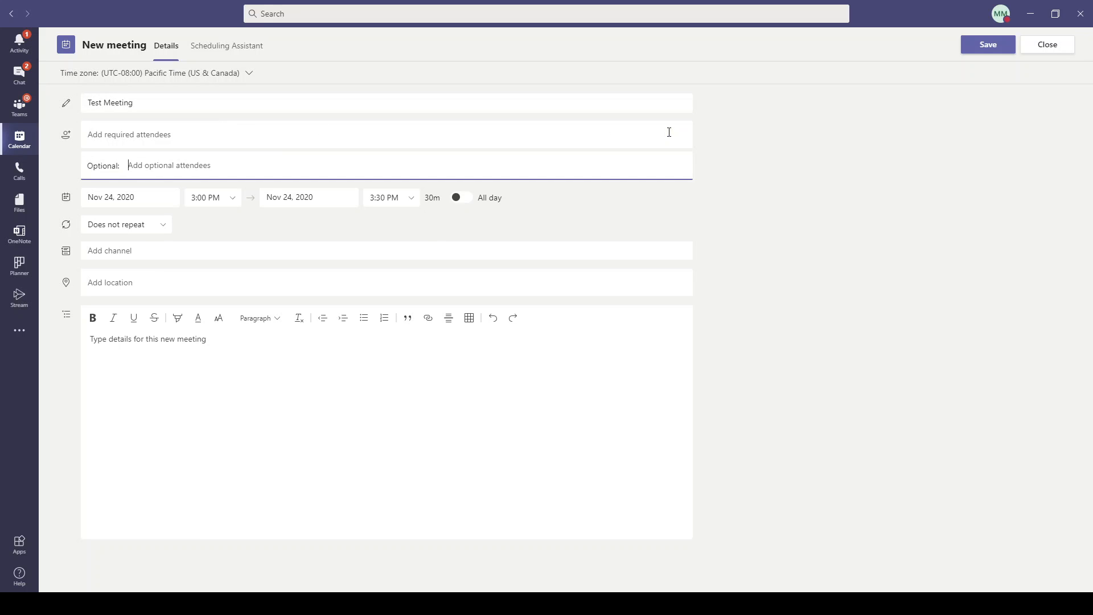
{"action": "left_click", "coordinate": [451, 136]}
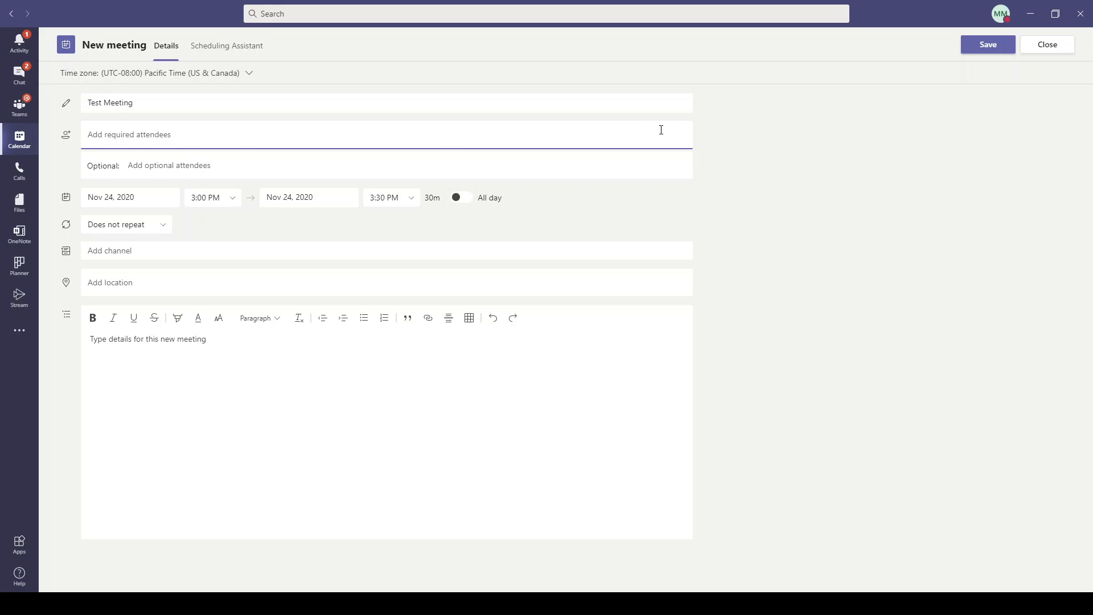
{"action": "left_click", "coordinate": [258, 168]}
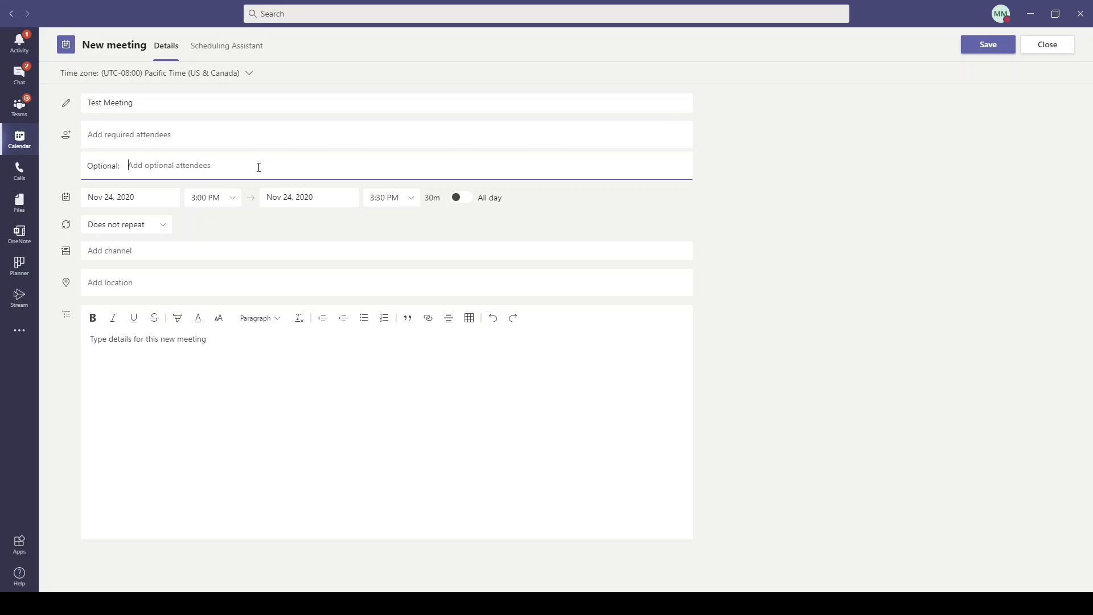
{"action": "left_click", "coordinate": [203, 138]}
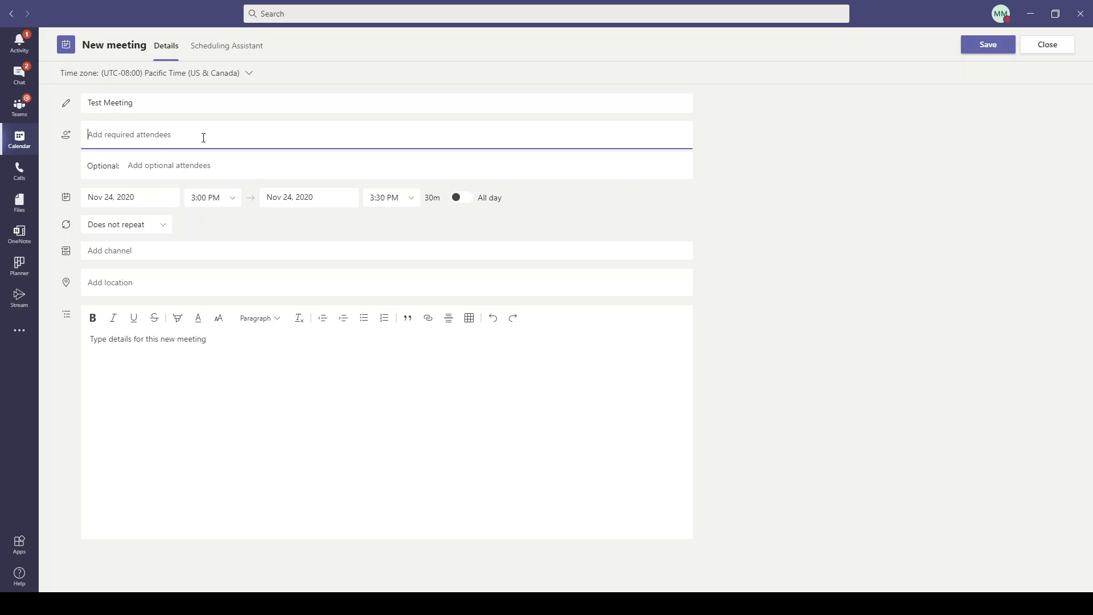
{"action": "type", "text": "isai"}
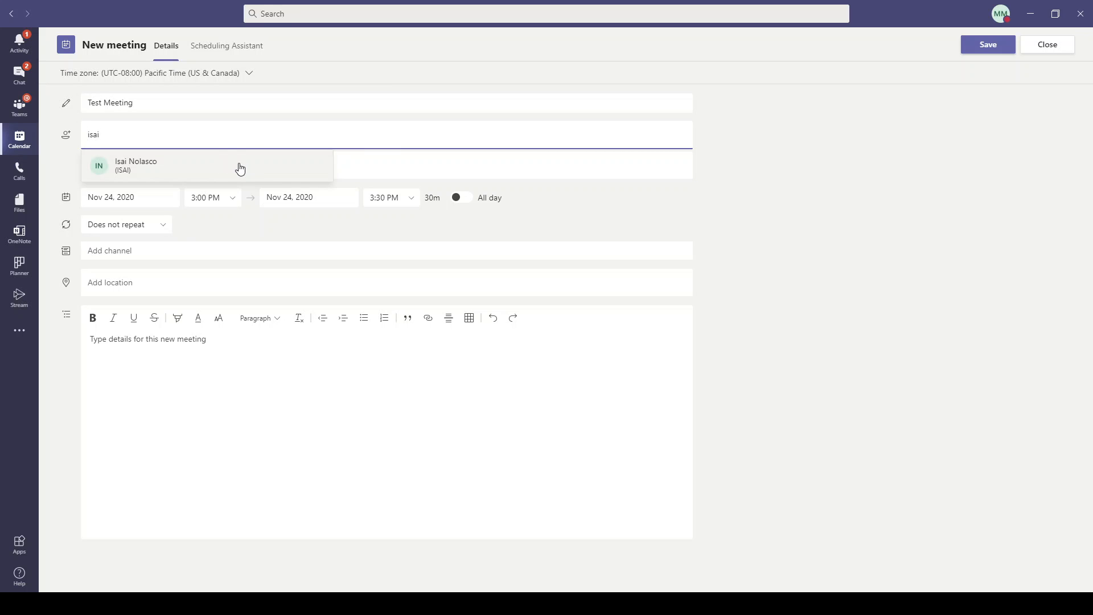
{"action": "left_click", "coordinate": [240, 168]}
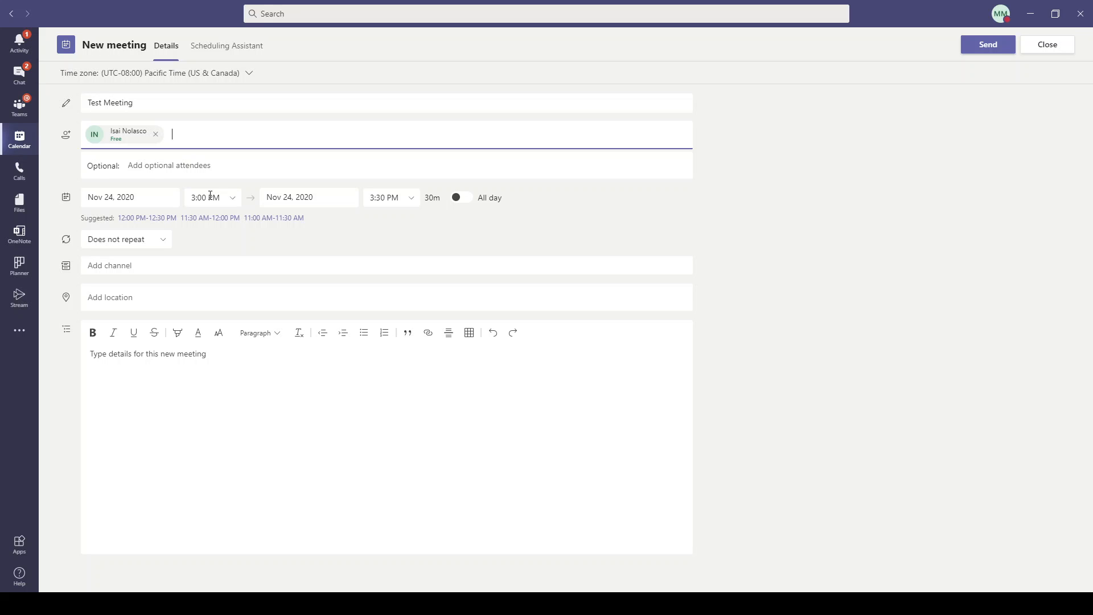
Add a second colleague as required attendee and move the meeting to 11:00–11:30 AM.
{"action": "type", "text": "harry"}
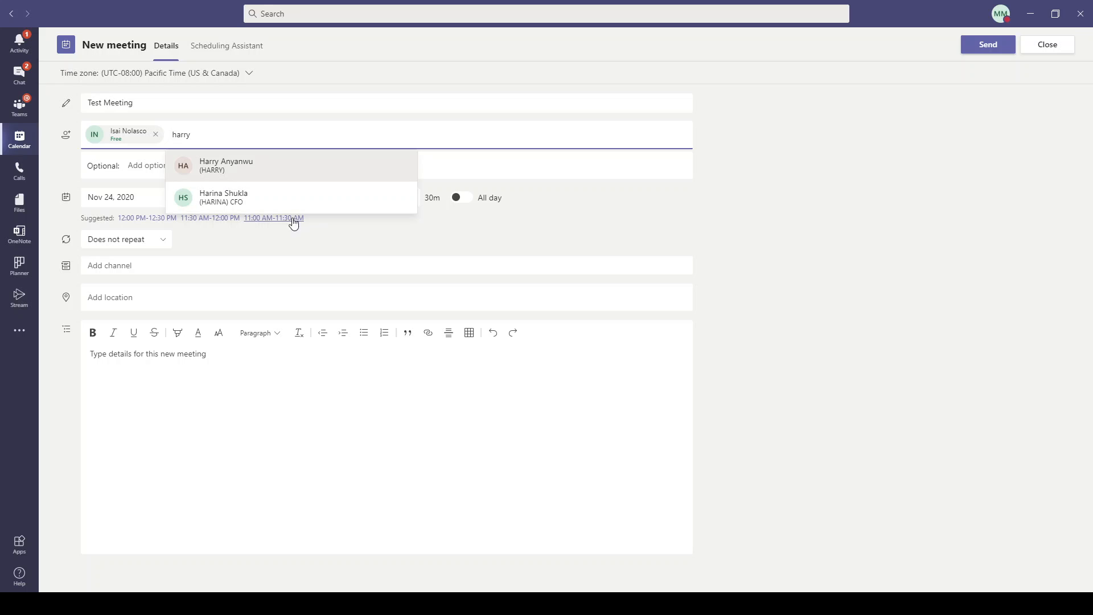
{"action": "left_click", "coordinate": [285, 172]}
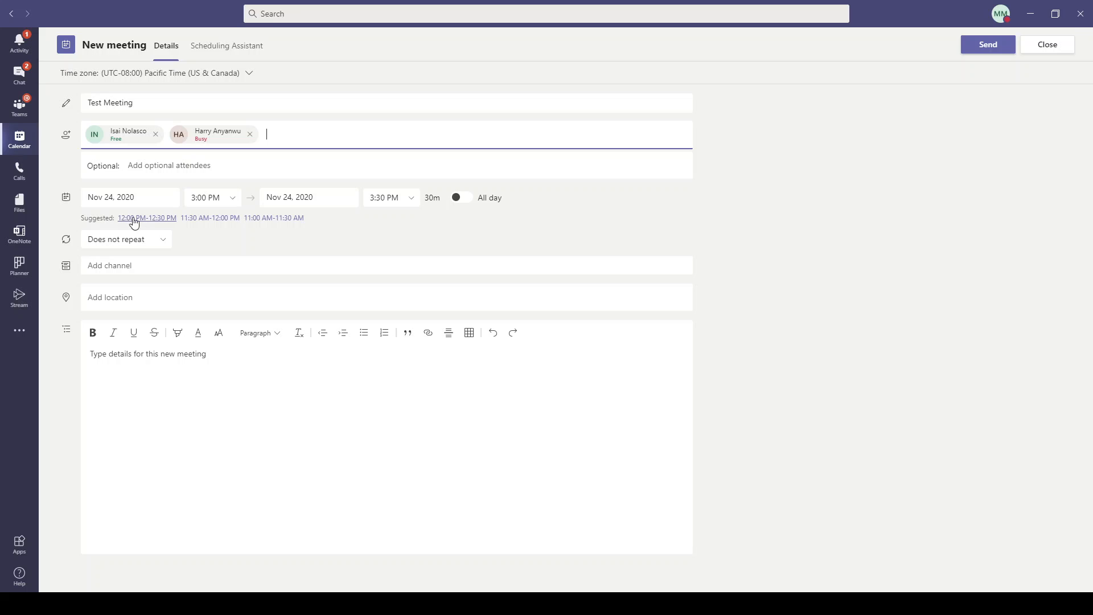
{"action": "left_click", "coordinate": [259, 223]}
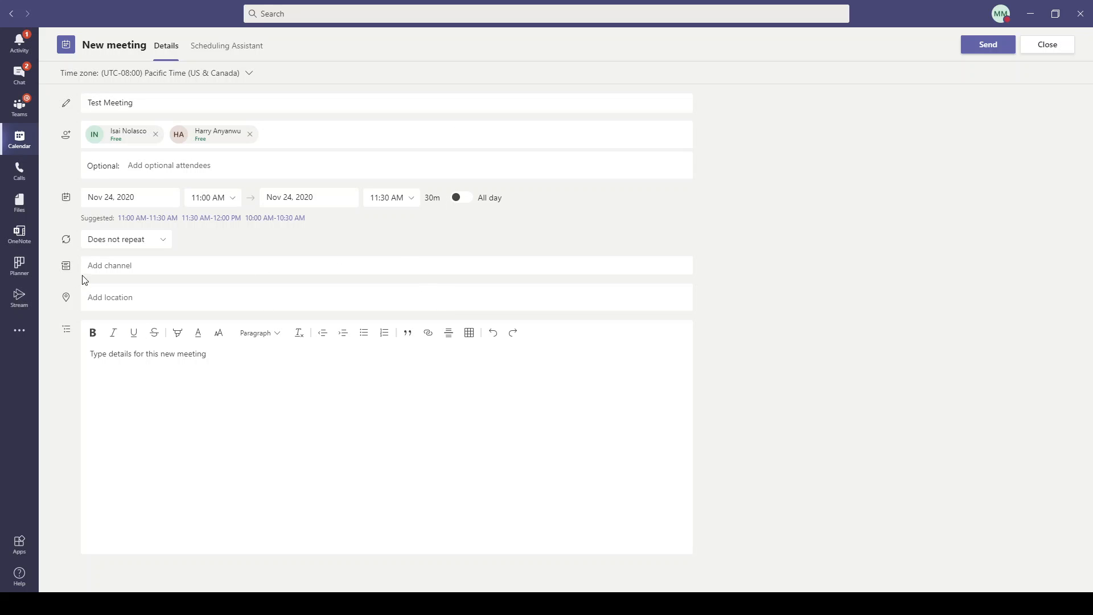
Post the meeting in Test Team's General channel.
{"action": "left_click", "coordinate": [168, 266]}
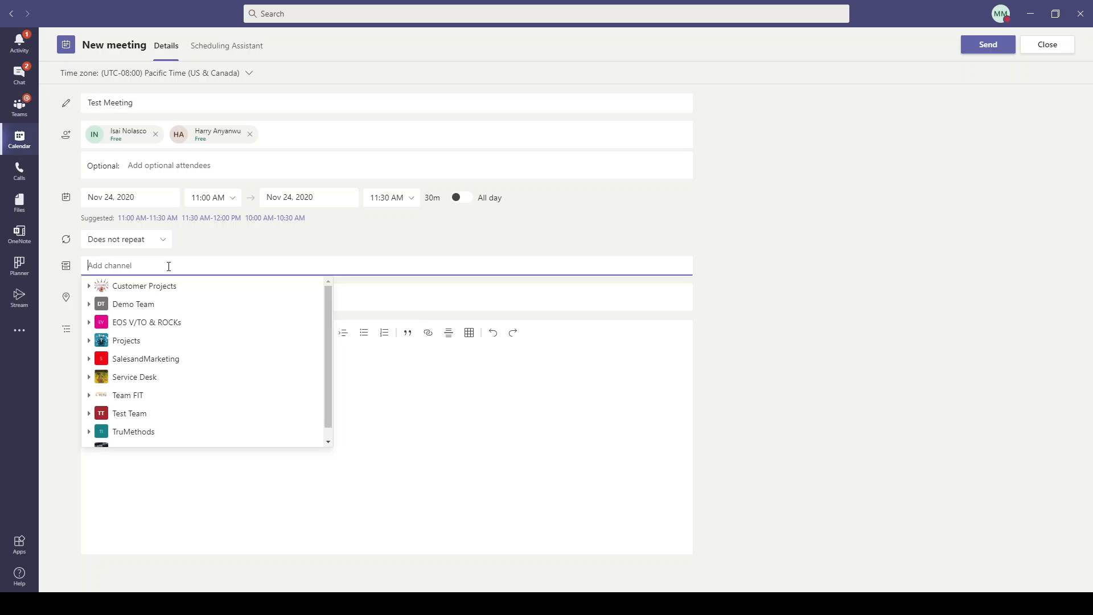
{"action": "left_click_drag", "start_coordinate": [328, 323], "coordinate": [328, 333]}
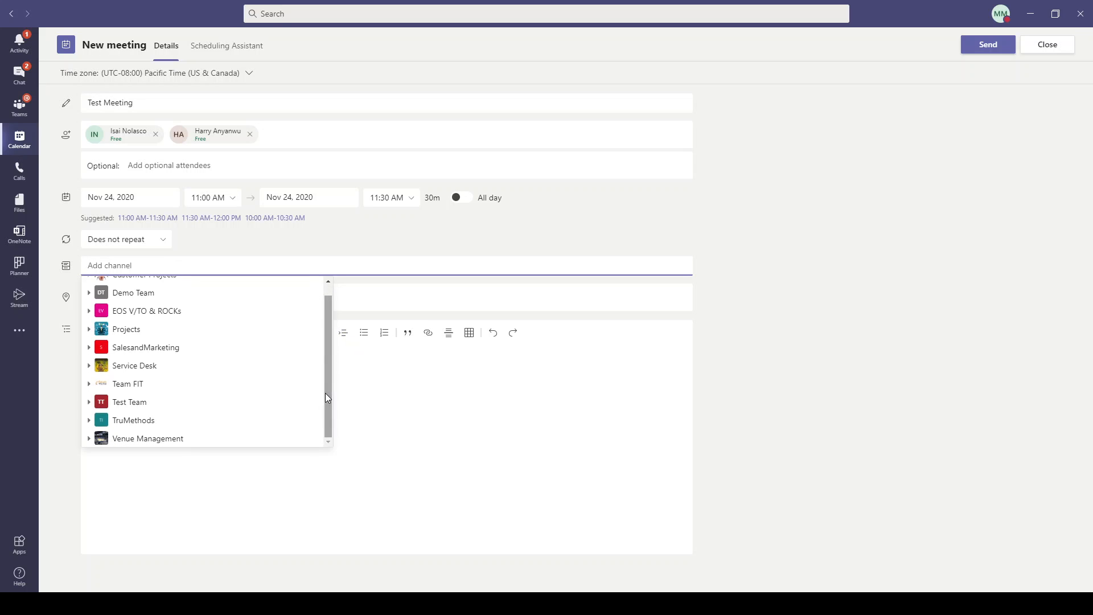
{"action": "left_click", "coordinate": [116, 405]}
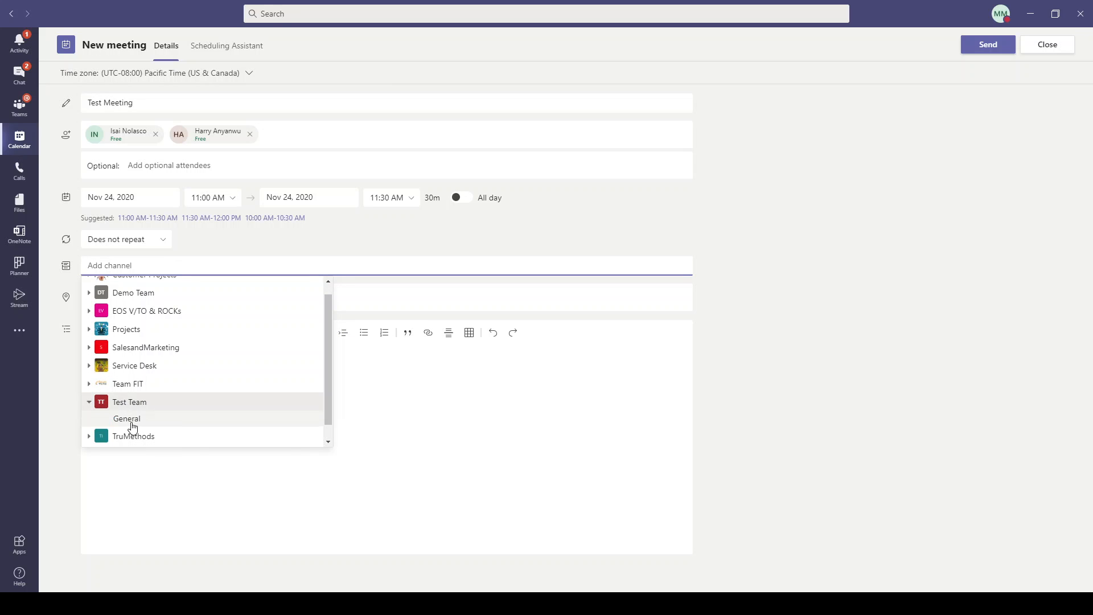
{"action": "left_click", "coordinate": [151, 421]}
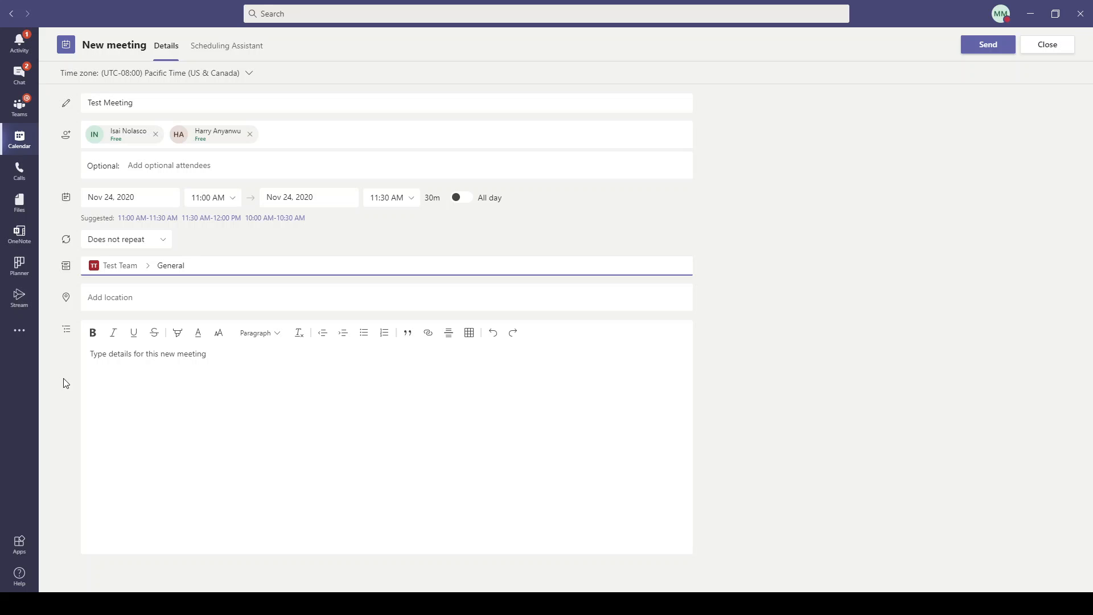
{"action": "left_click", "coordinate": [141, 298]}
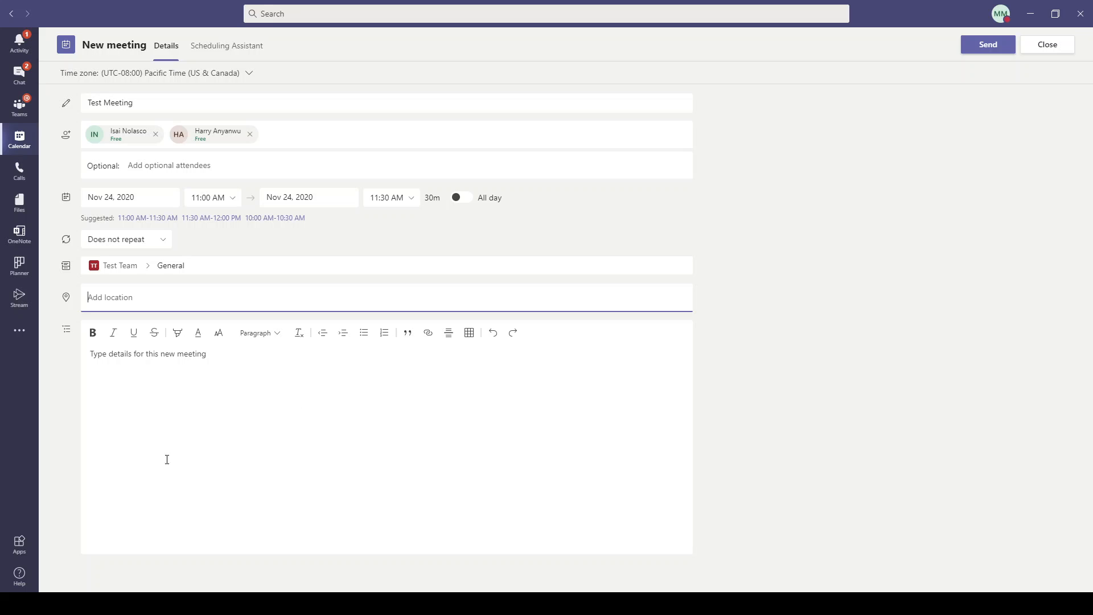
Add the description 'This is a test meeting, please ignore' and send the invitation.
{"action": "left_click", "coordinate": [174, 380]}
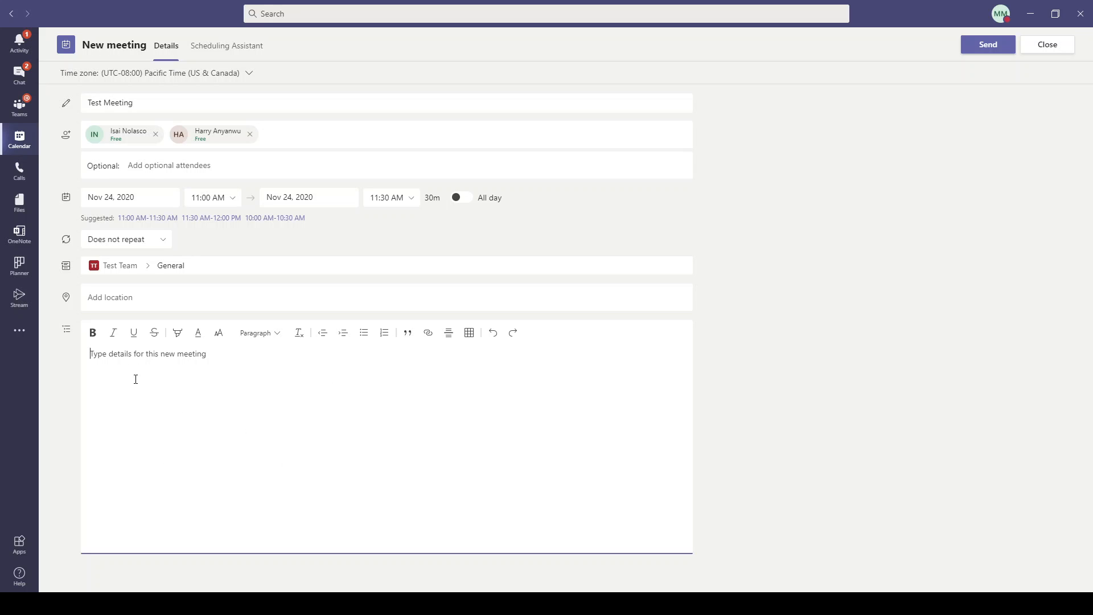
{"action": "type", "text": "This is a test meeting, please ignore"}
{"action": "left_click", "coordinate": [990, 48]}
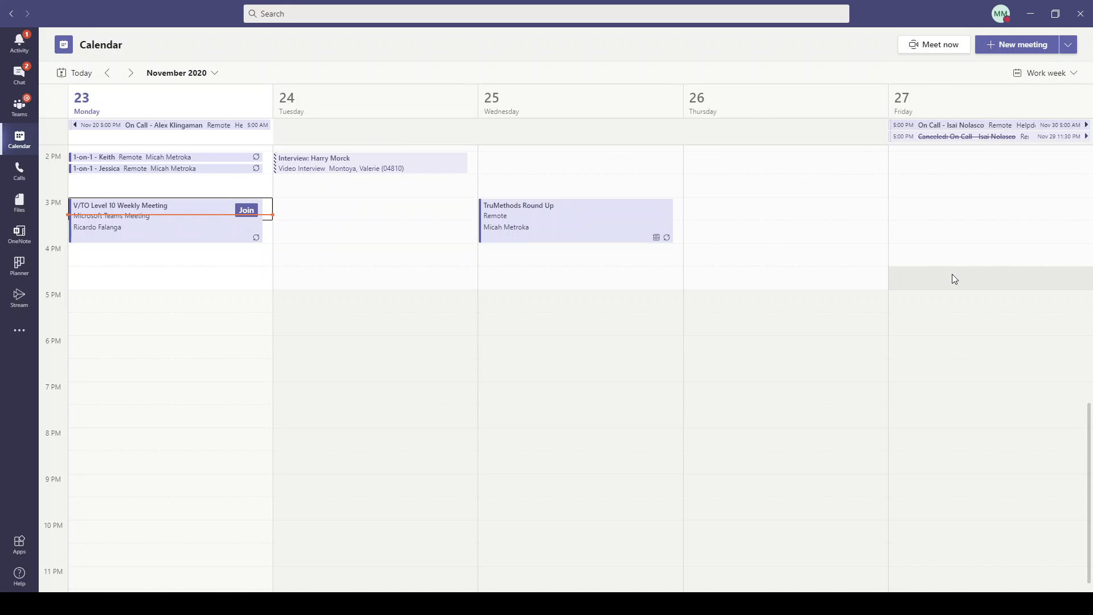
{"action": "left_click_drag", "start_coordinate": [1088, 413], "coordinate": [1088, 325]}
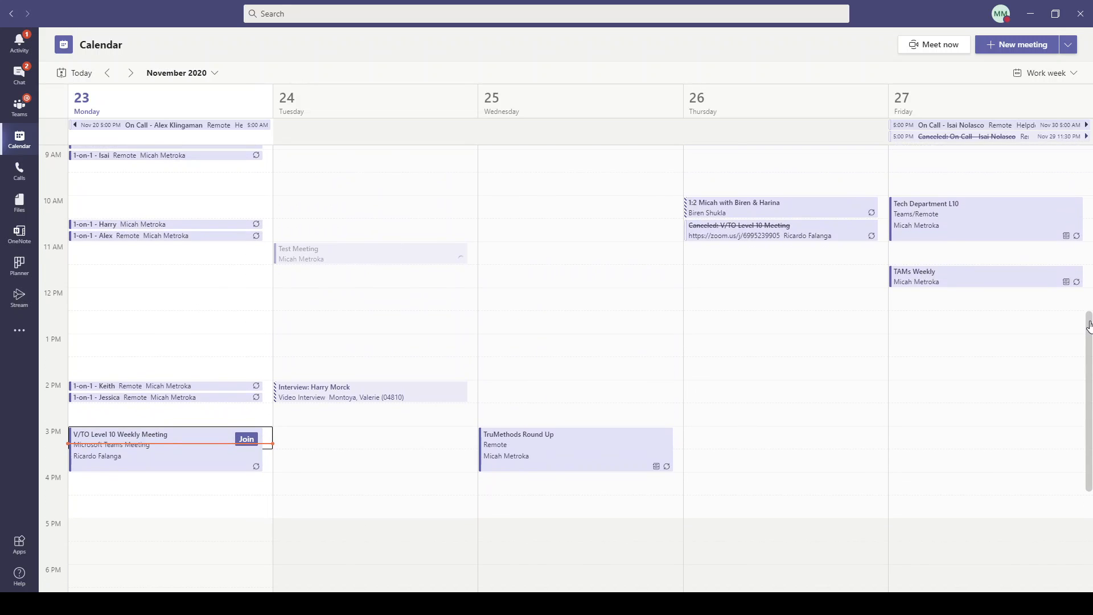
{"action": "scroll", "coordinate": [774, 364], "scroll_direction": "down", "scroll_amount": 3}
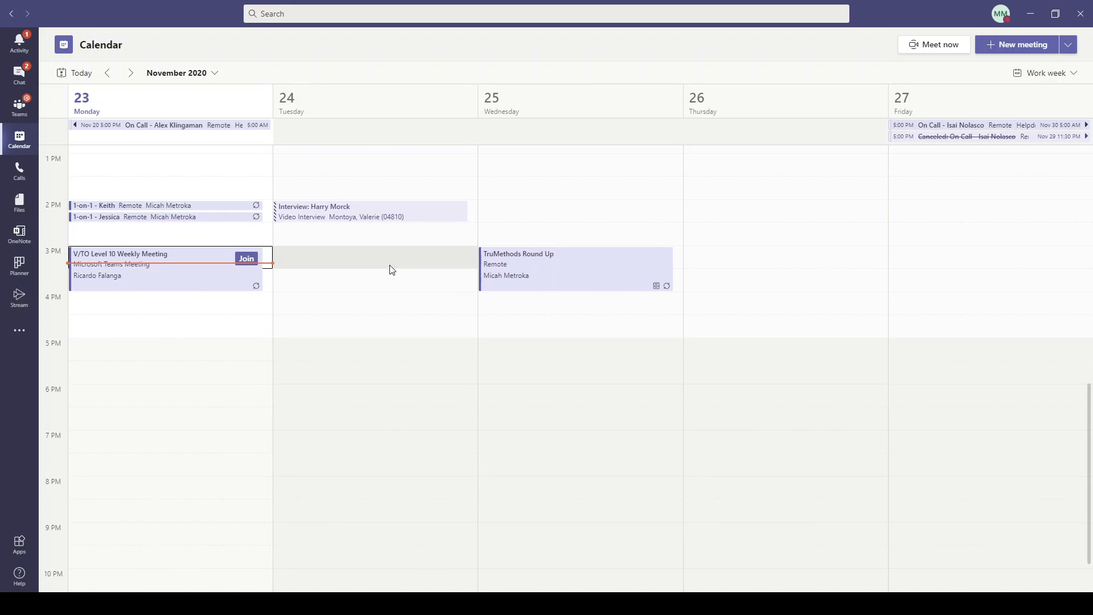
{"action": "left_click", "coordinate": [365, 266]}
{"action": "double_click", "coordinate": [365, 266]}
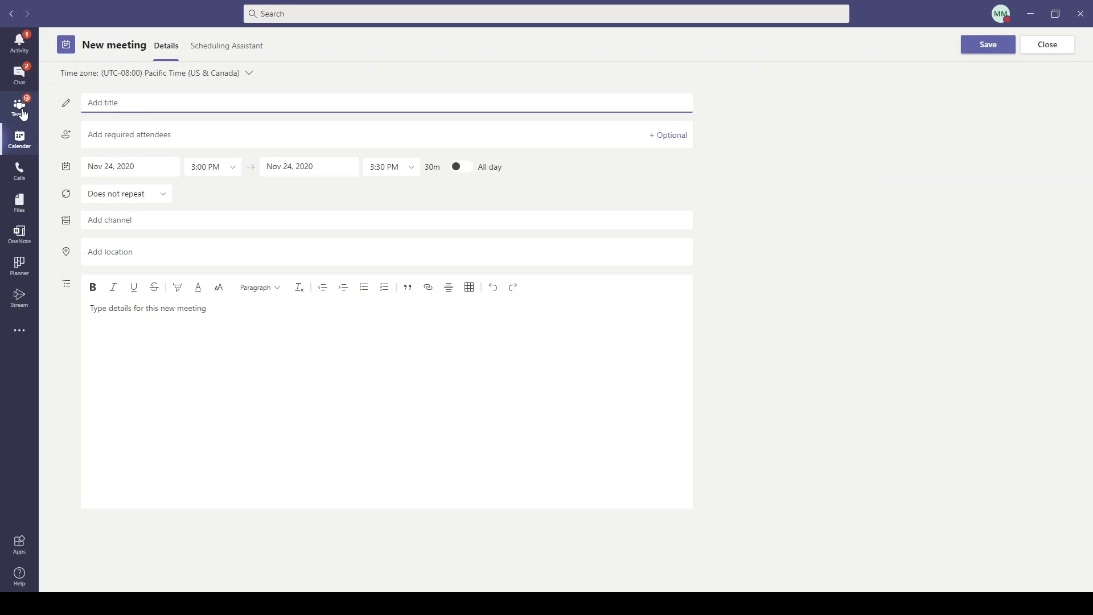
{"action": "left_click", "coordinate": [25, 110]}
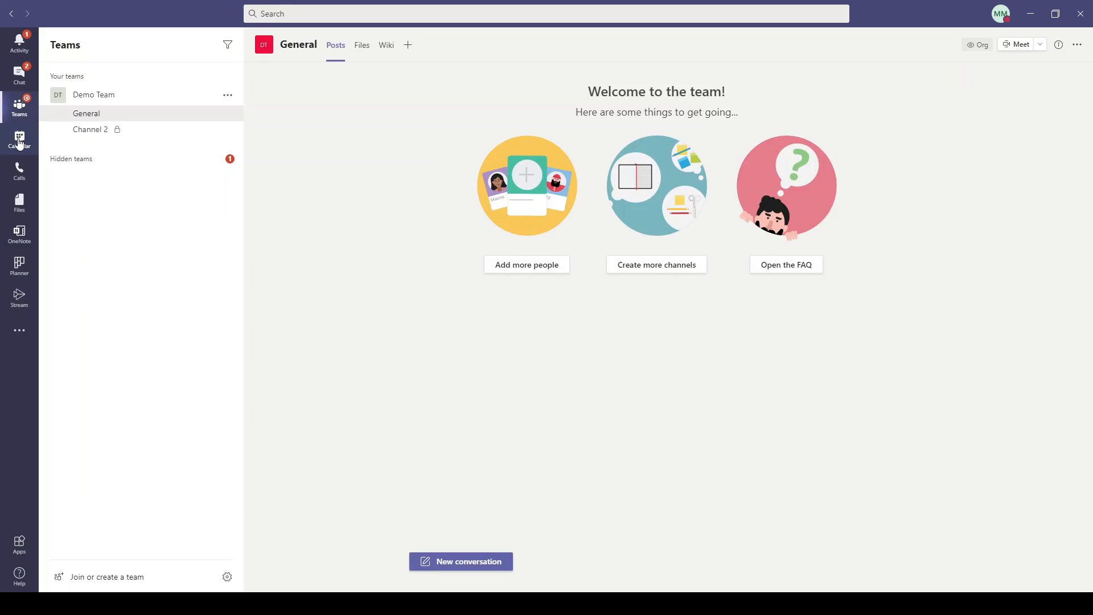
{"action": "left_click", "coordinate": [19, 141]}
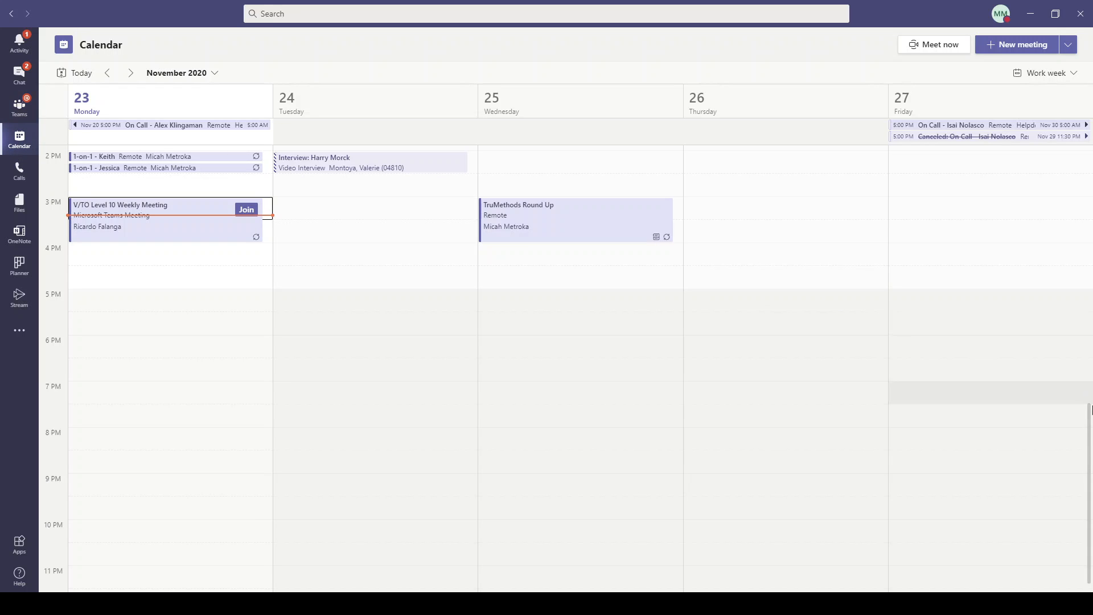
{"action": "left_click_drag", "start_coordinate": [1087, 415], "coordinate": [1083, 322]}
Edit Test Meeting and remove the second required attendee.
{"action": "left_click", "coordinate": [398, 283]}
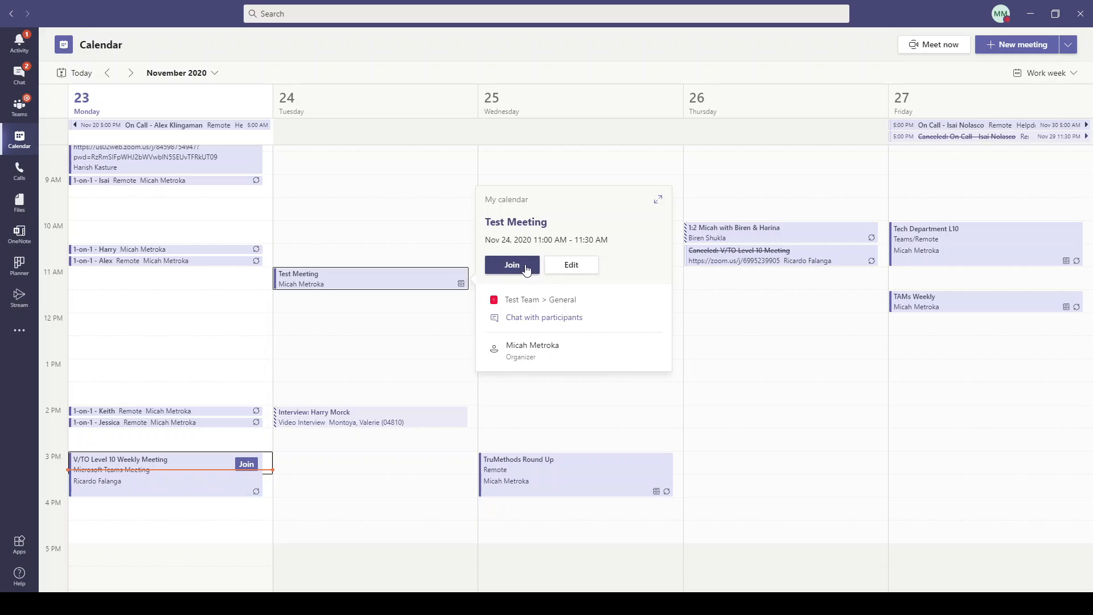
{"action": "left_click", "coordinate": [580, 268]}
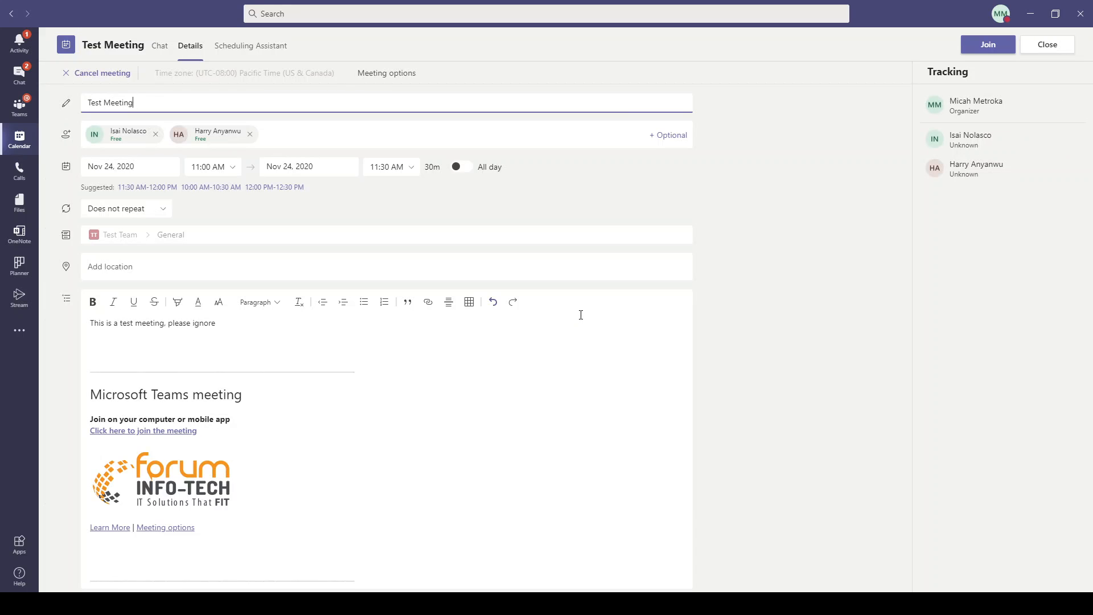
{"action": "left_click", "coordinate": [249, 135]}
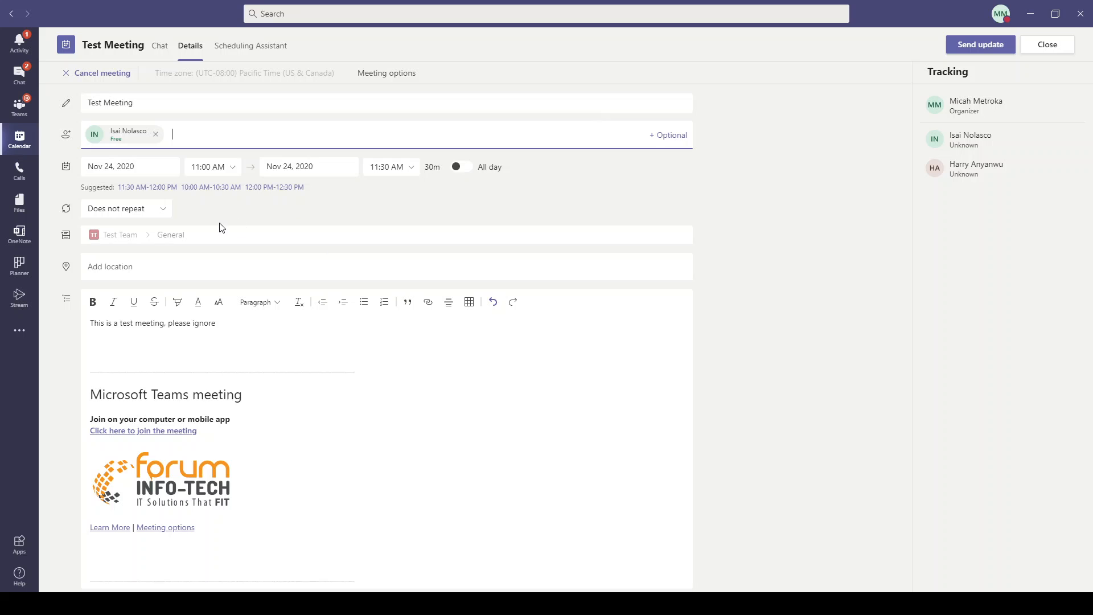
{"action": "left_click", "coordinate": [167, 209]}
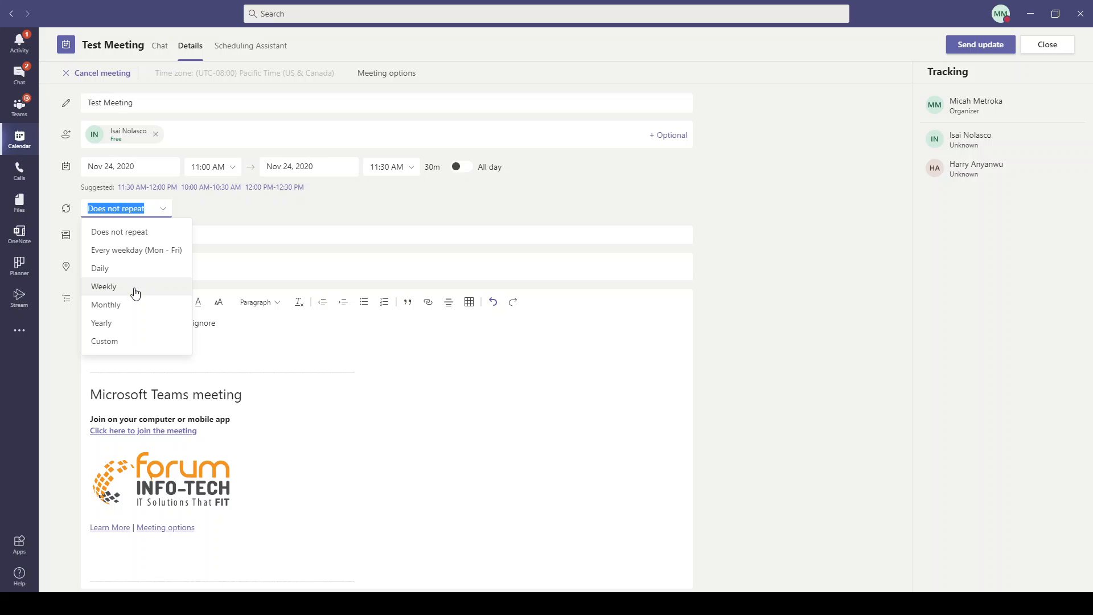
Try a custom repeat every 5 days until Nov 30, cancel it, and remove the remaining attendee.
{"action": "left_click", "coordinate": [129, 343]}
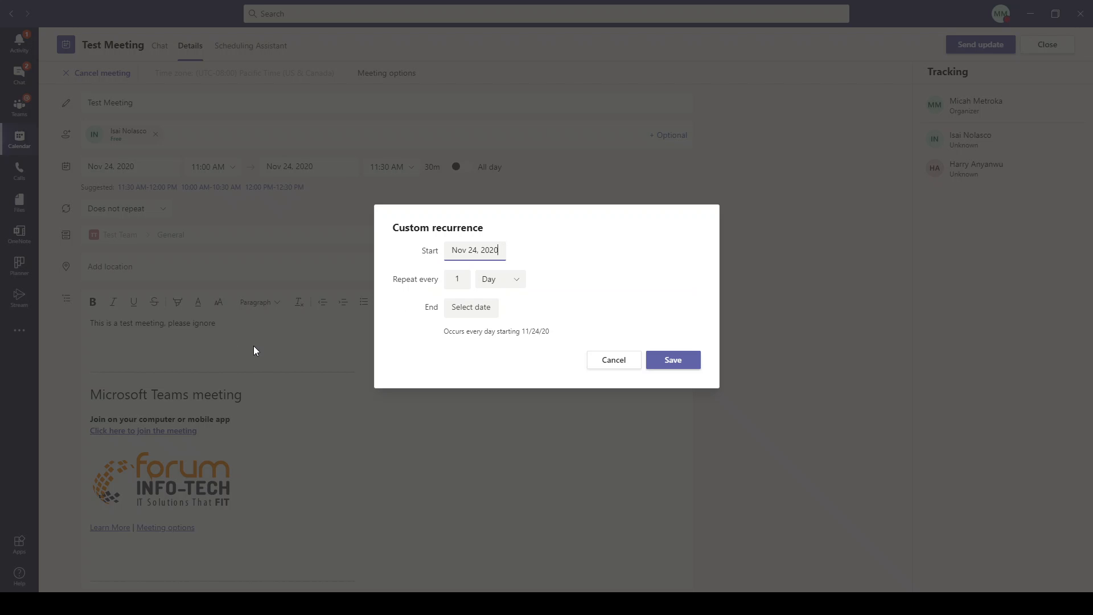
{"action": "double_click", "coordinate": [466, 279]}
{"action": "type", "text": "5"}
{"action": "left_click", "coordinate": [483, 307]}
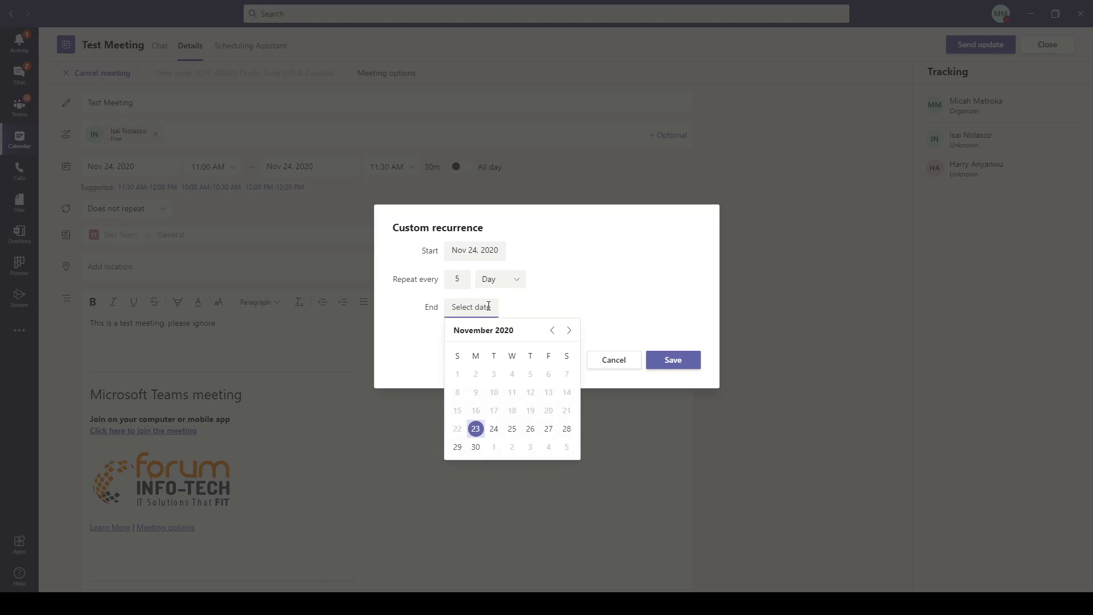
{"action": "left_click", "coordinate": [476, 448]}
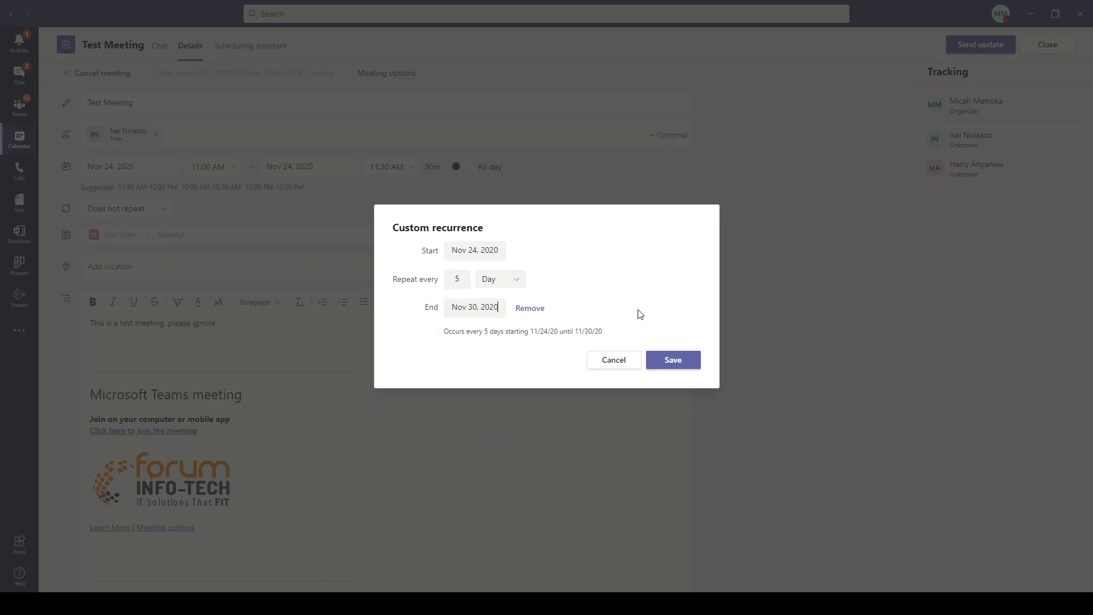
{"action": "left_click", "coordinate": [610, 363]}
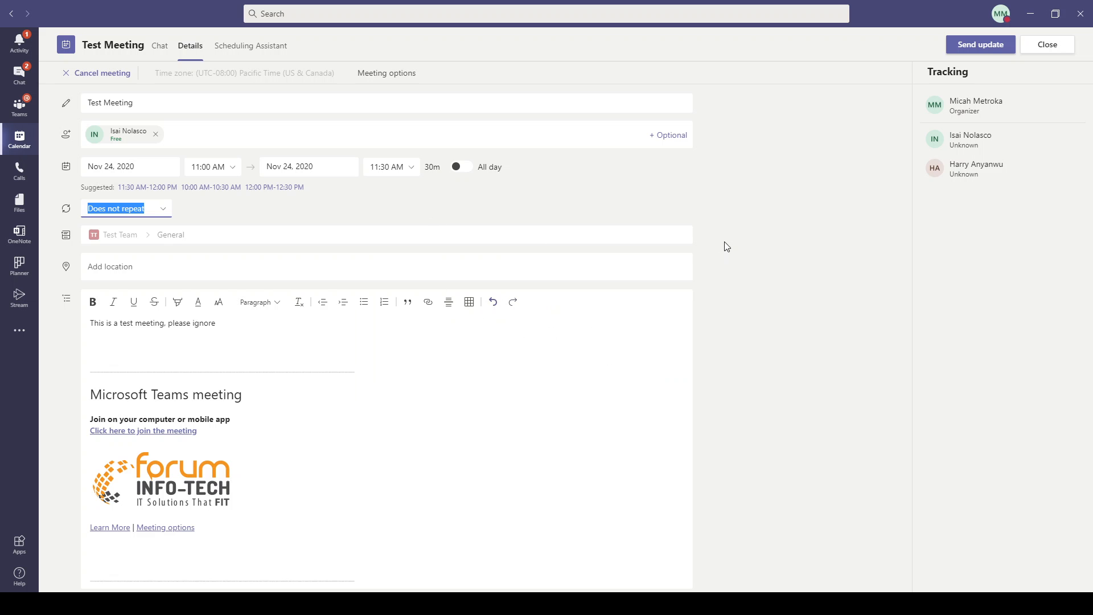
{"action": "left_click", "coordinate": [154, 134]}
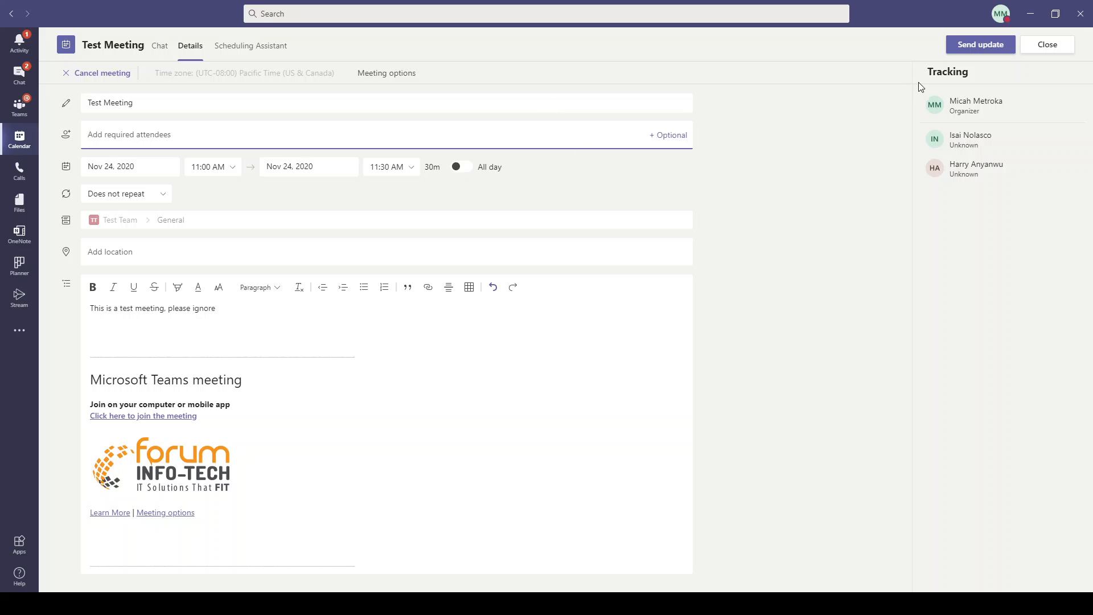
Send the Test Meeting update to attendees, then switch to Chat.
{"action": "left_click", "coordinate": [986, 49]}
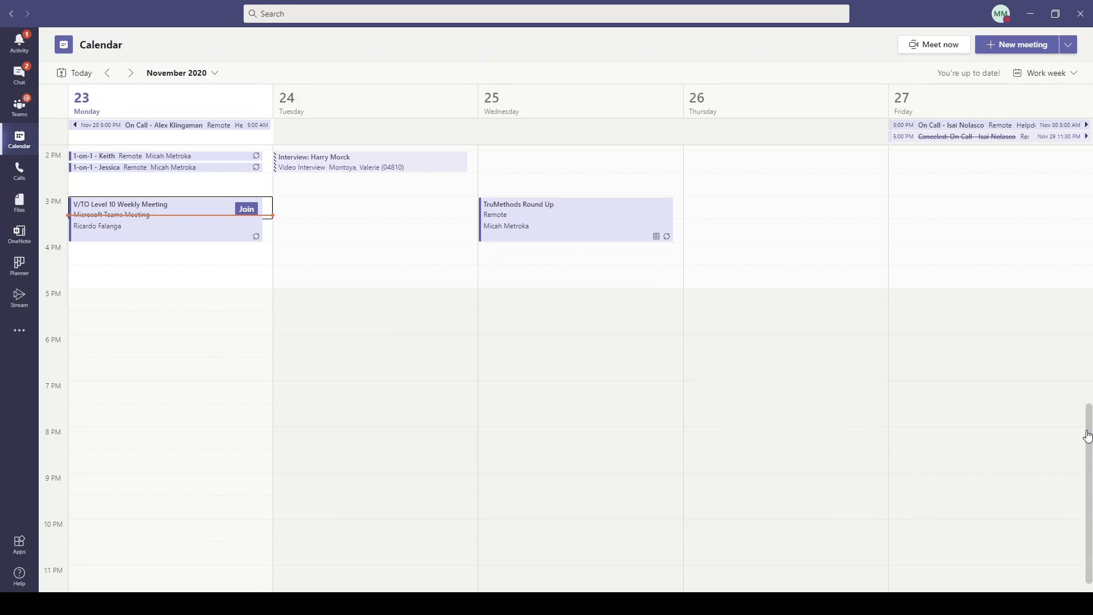
{"action": "left_click_drag", "start_coordinate": [1087, 436], "coordinate": [1088, 332]}
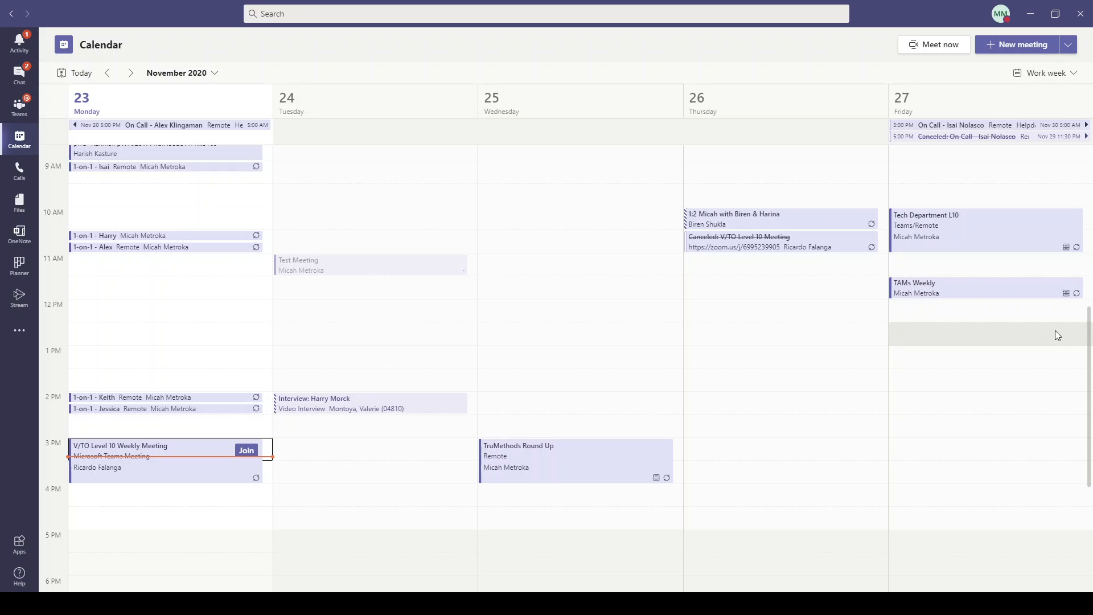
{"action": "left_click_drag", "start_coordinate": [1088, 339], "coordinate": [1088, 355]}
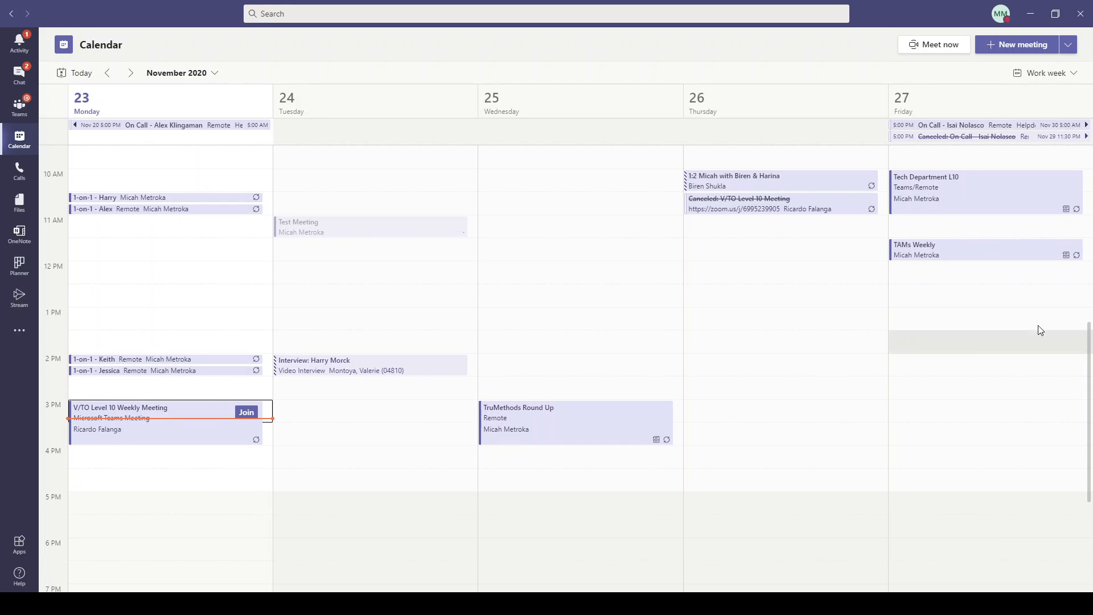
{"action": "left_click", "coordinate": [25, 77]}
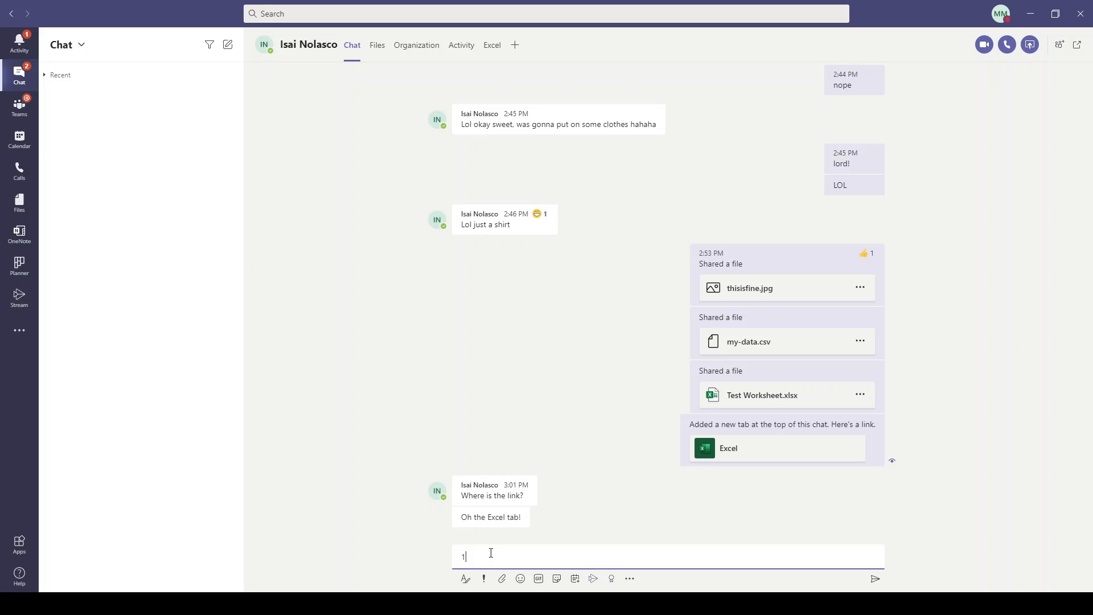
Delete the stray '1' chat draft and return to Demo Team's General channel.
{"action": "key", "text": "BackSpace"}
{"action": "left_click", "coordinate": [421, 366]}
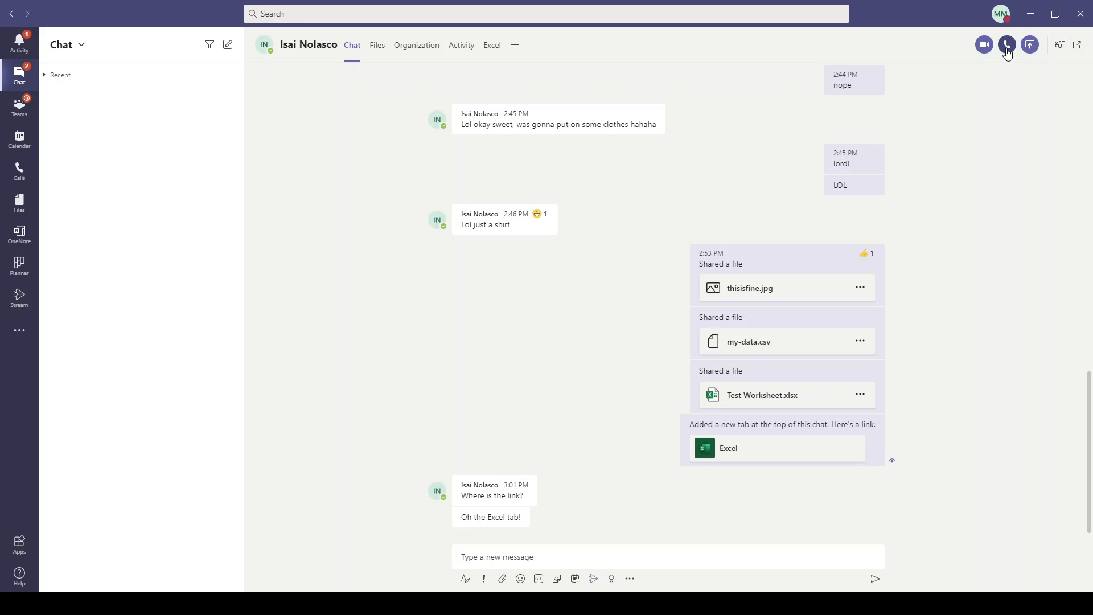
{"action": "left_click", "coordinate": [20, 108]}
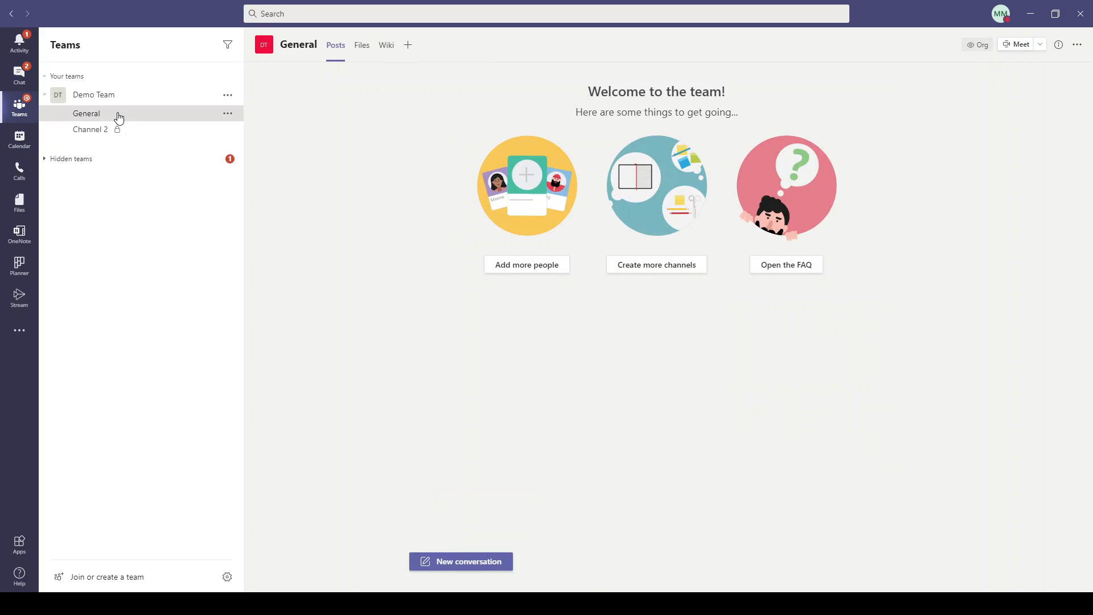
Start an instant meeting from the General channel and bring back its pre-join window.
{"action": "left_click", "coordinate": [1014, 46]}
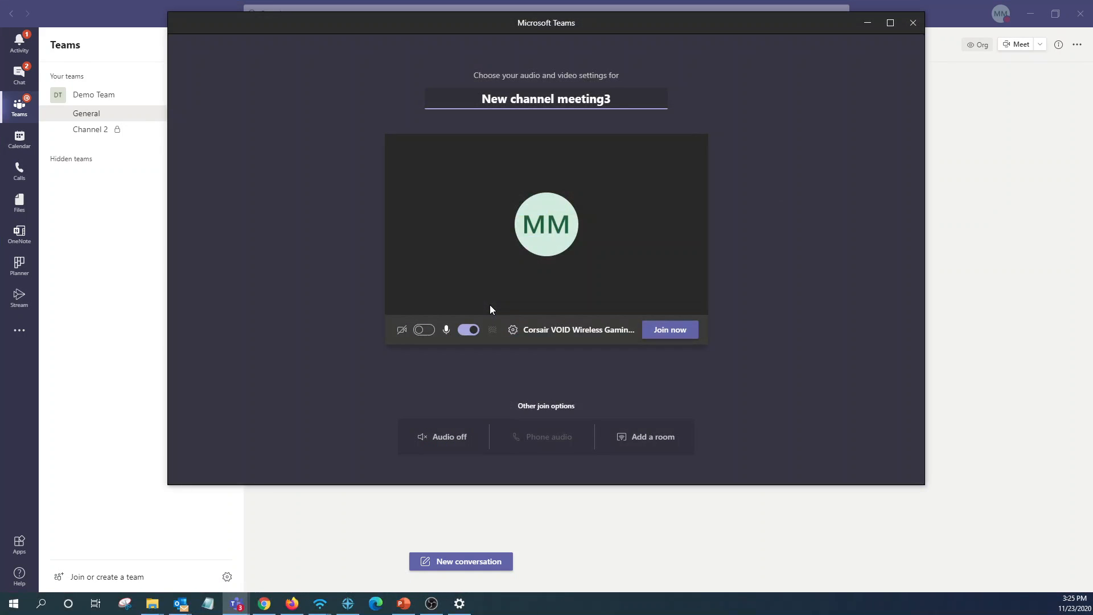
{"action": "left_click", "coordinate": [1021, 333]}
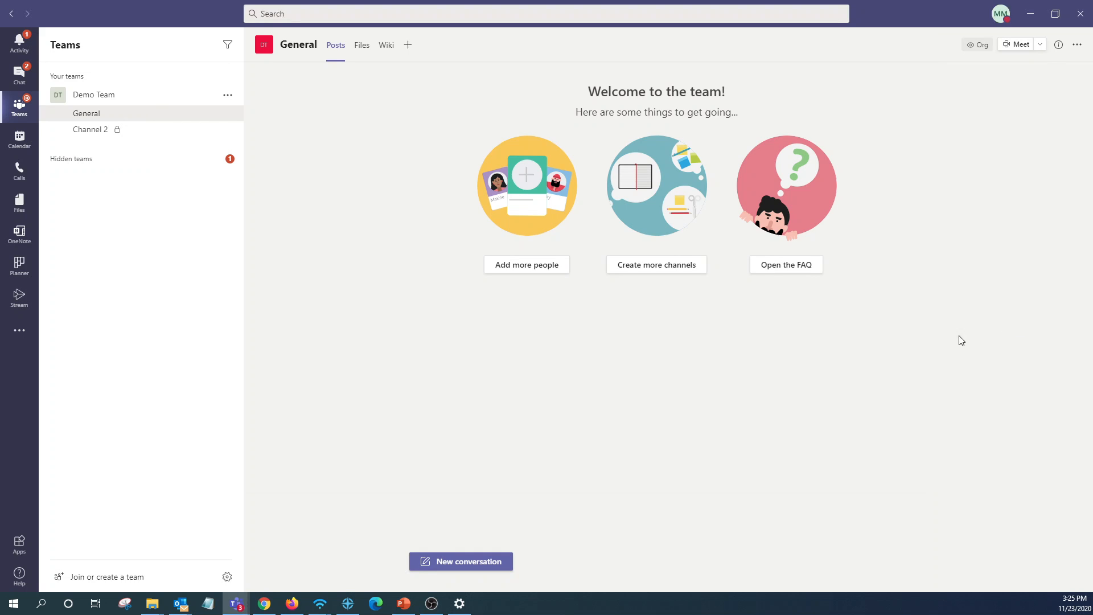
{"action": "mouse_move", "coordinate": [243, 608]}
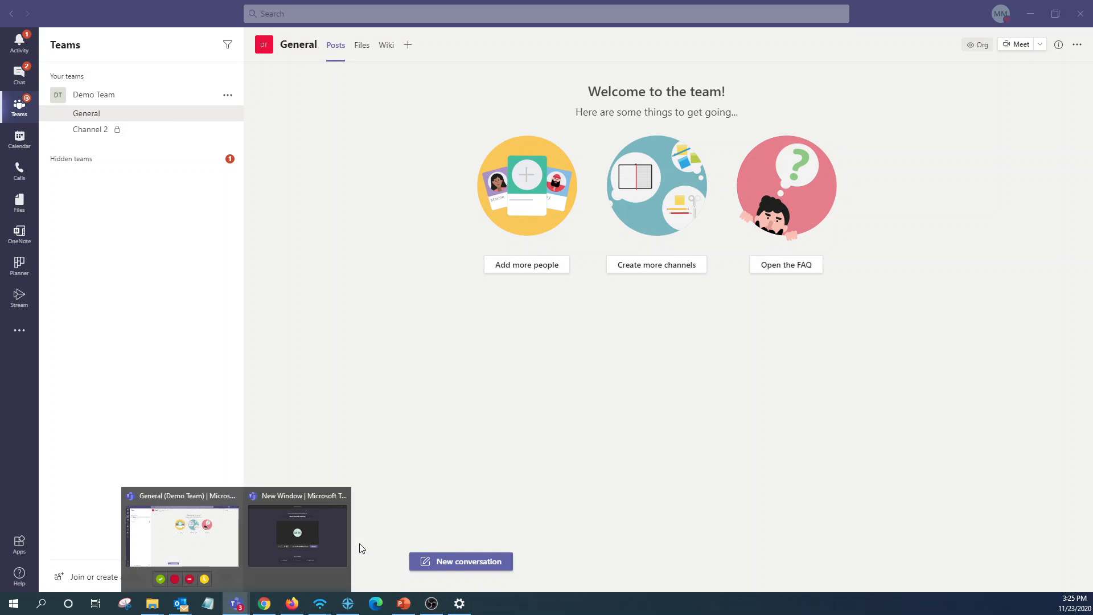
{"action": "left_click", "coordinate": [339, 541]}
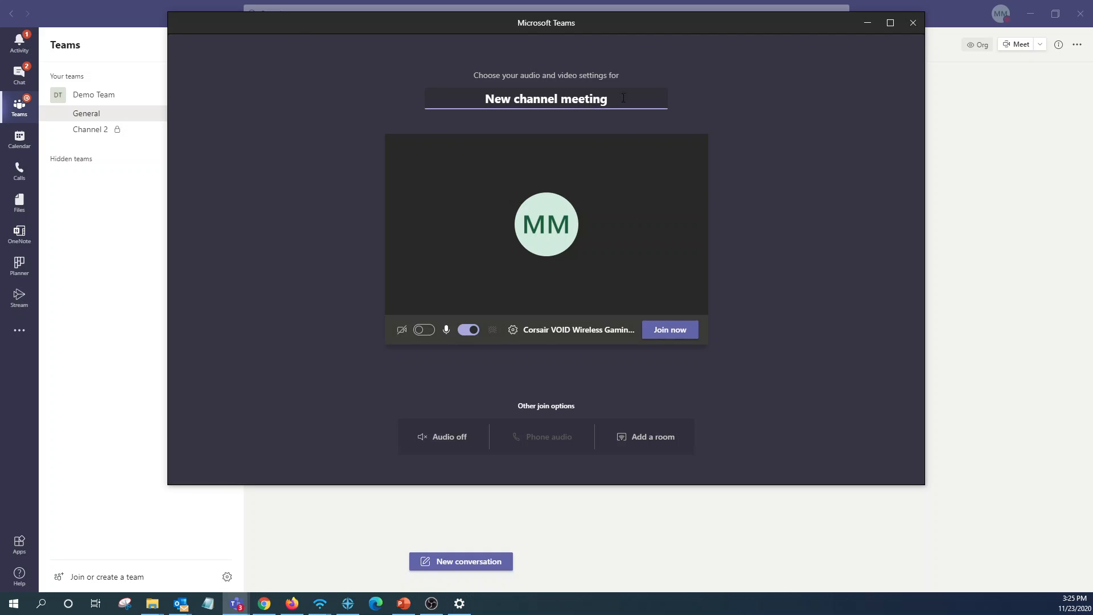
Rename the meeting to 'Test Meeting', ending with the microphone on and camera off.
{"action": "left_click_drag", "start_coordinate": [608, 99], "coordinate": [415, 189]}
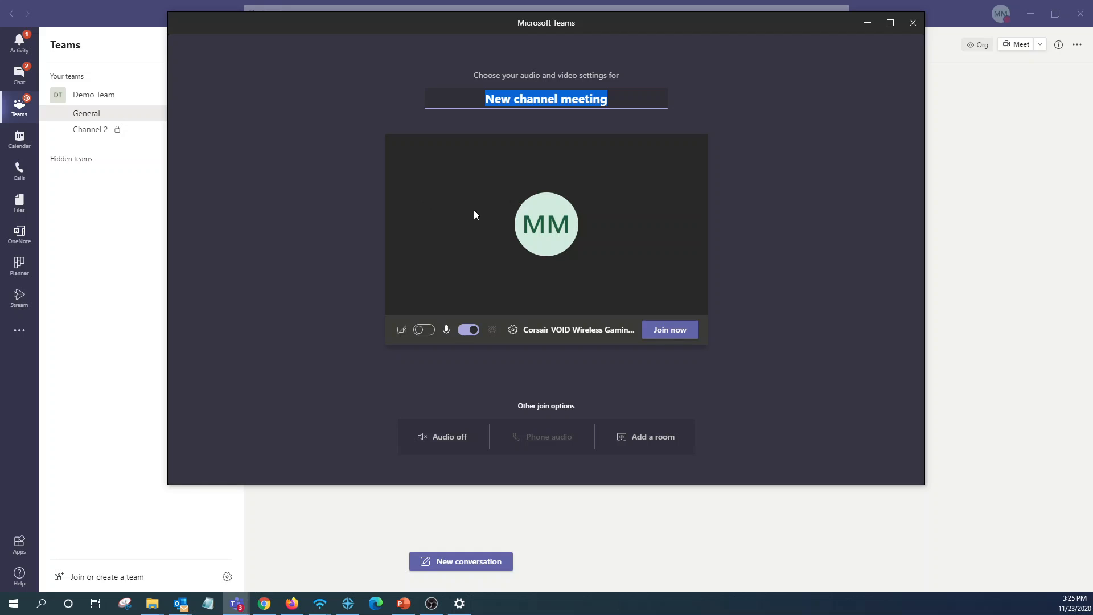
{"action": "type", "text": "Test Mee"}
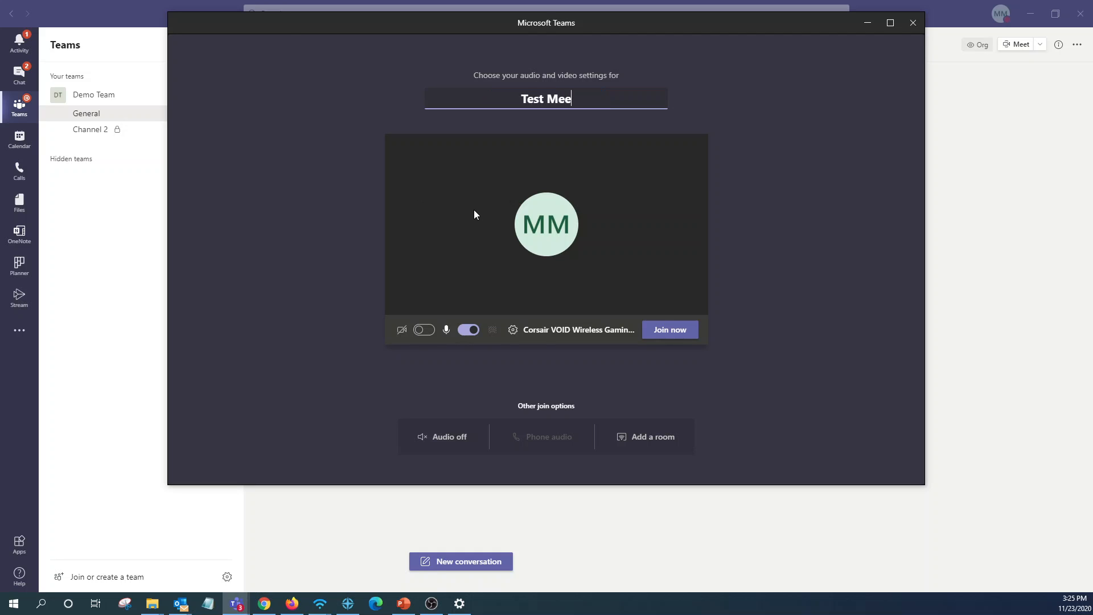
{"action": "type", "text": "ting"}
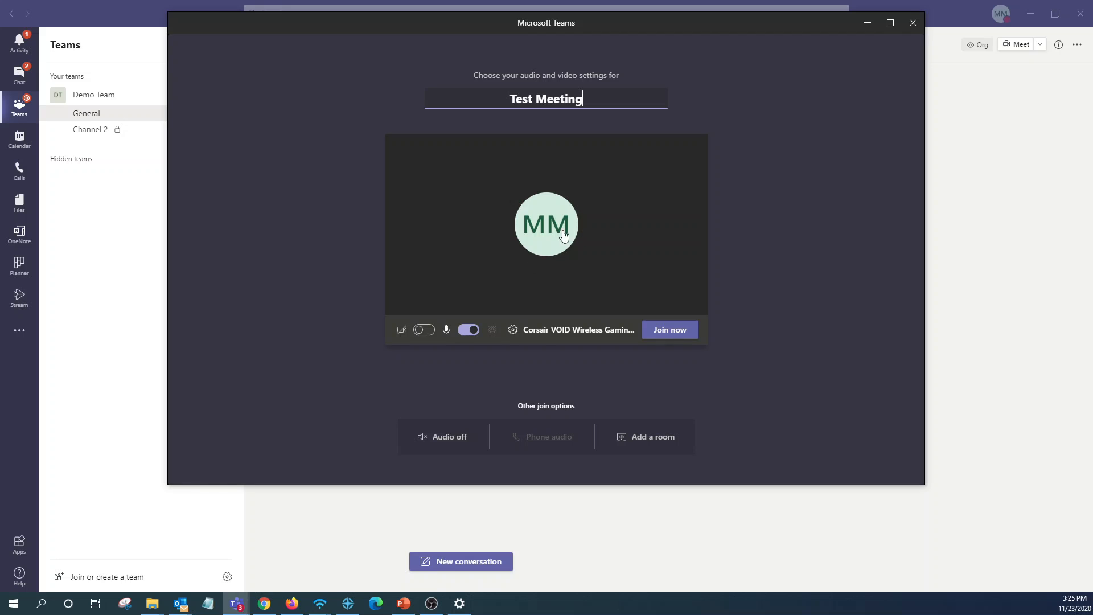
{"action": "left_click", "coordinate": [469, 331]}
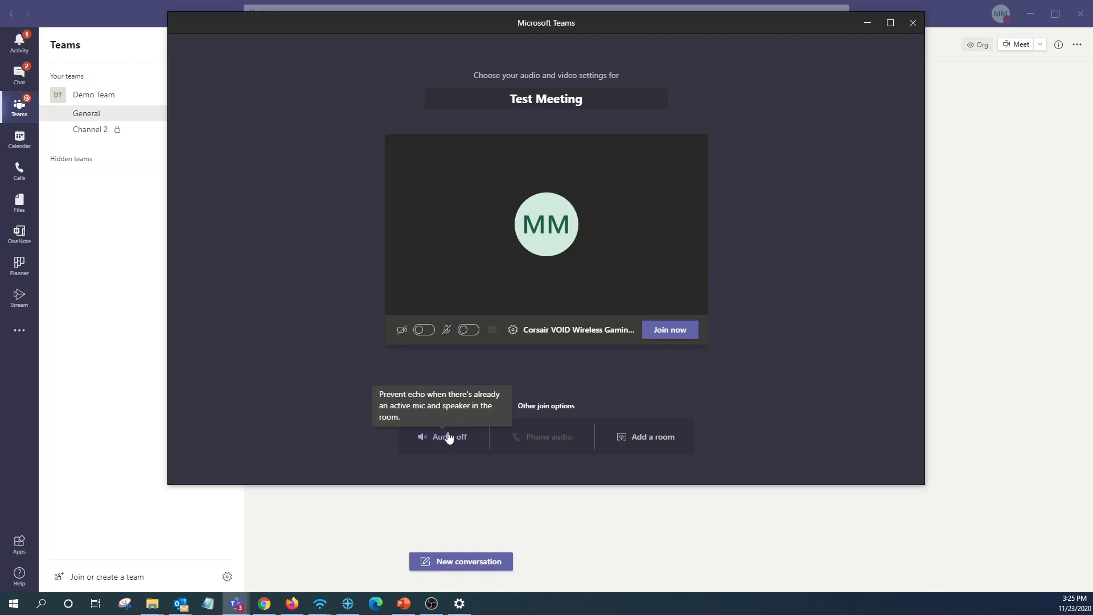
{"action": "left_click", "coordinate": [472, 331]}
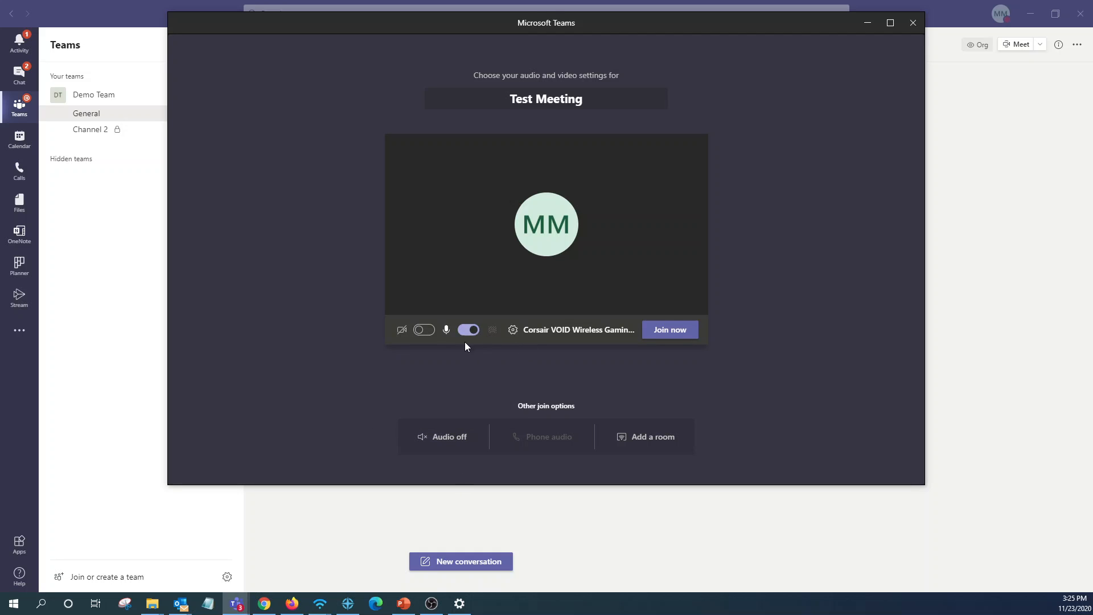
{"action": "left_click", "coordinate": [429, 333]}
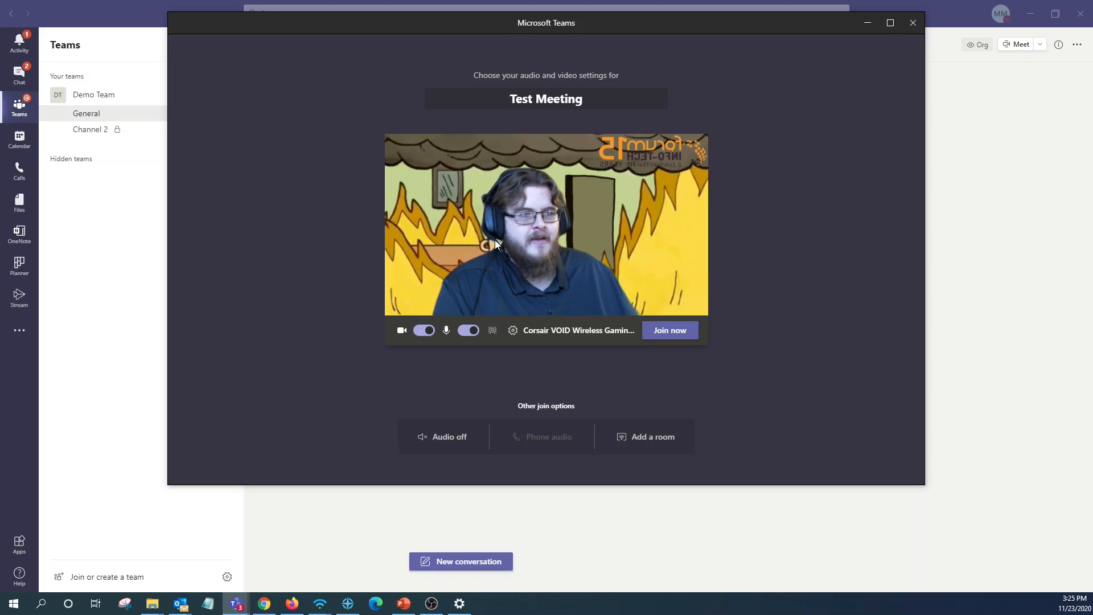
{"action": "left_click", "coordinate": [424, 330]}
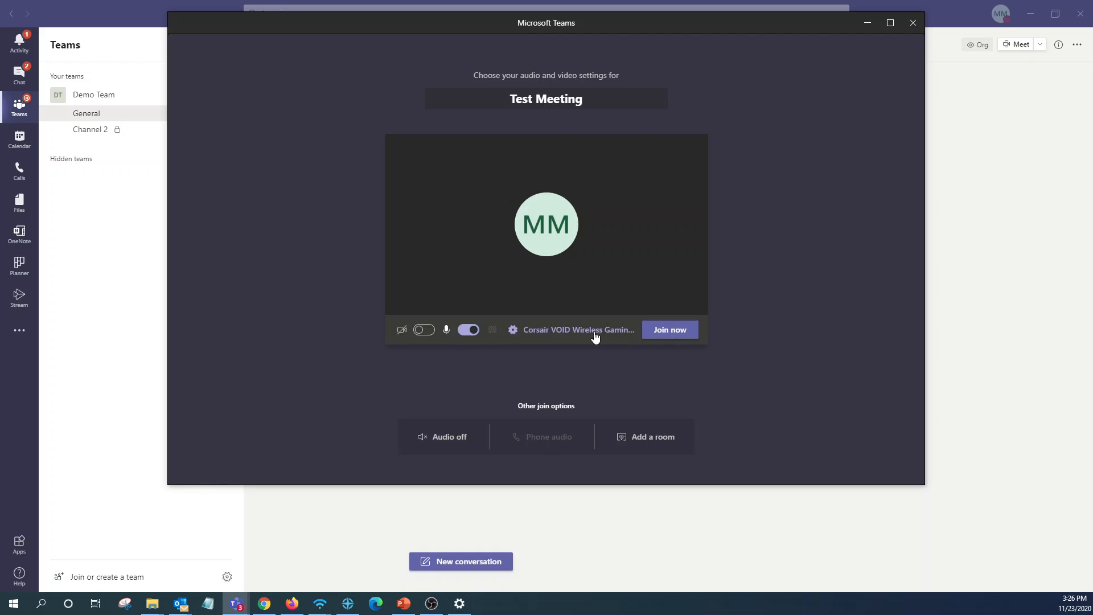
Join the meeting, search for a colleague to invite, then clear the search.
{"action": "left_click", "coordinate": [668, 335]}
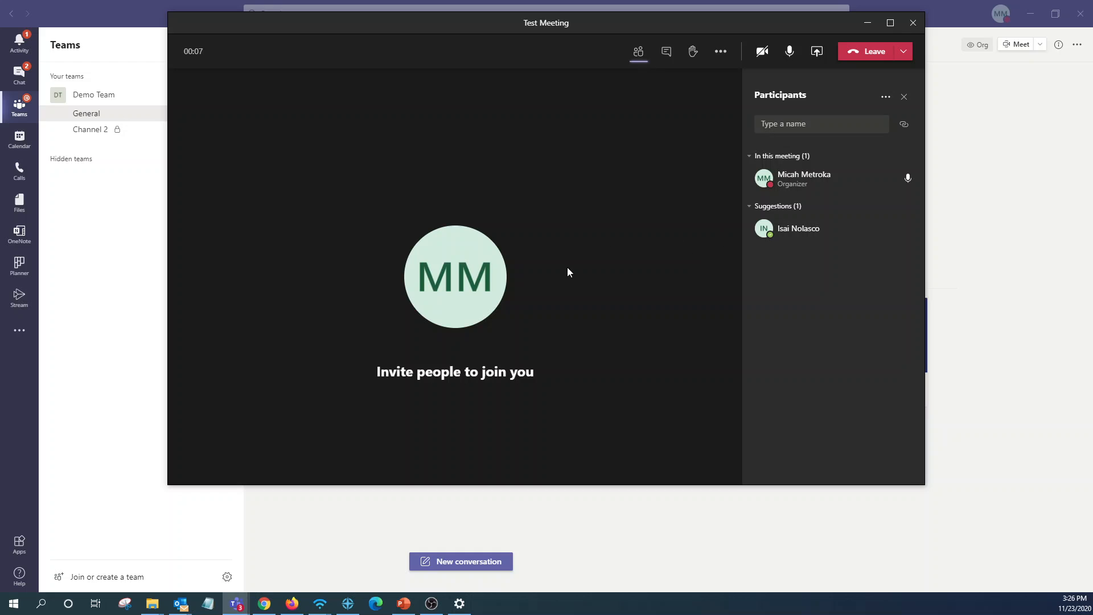
{"action": "mouse_move", "coordinate": [854, 228]}
{"action": "left_click", "coordinate": [804, 125]}
{"action": "type", "text": "talia"}
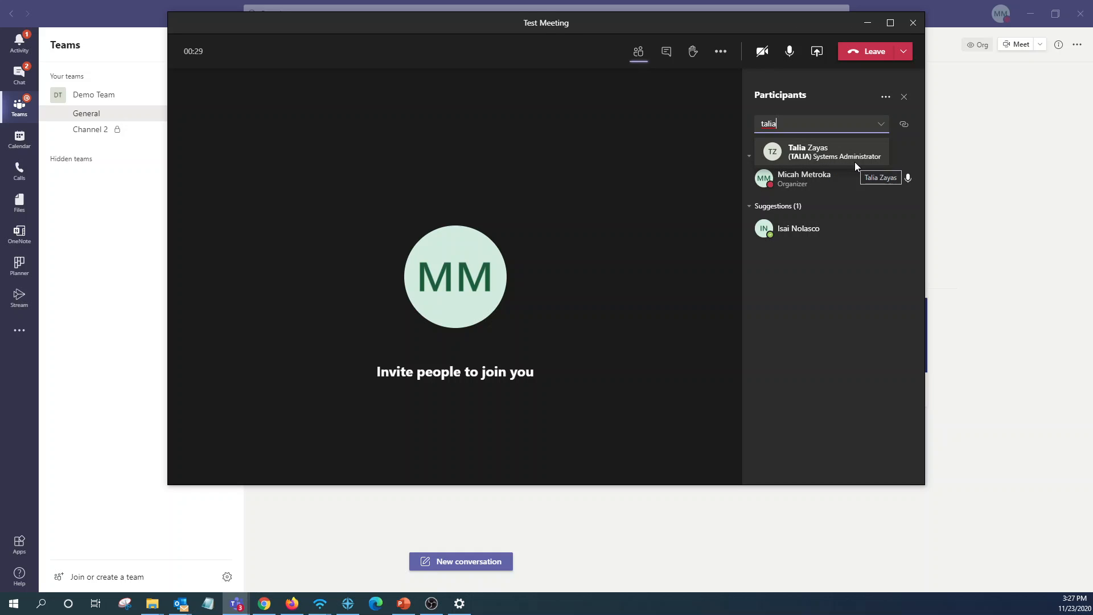
{"action": "left_click", "coordinate": [825, 305]}
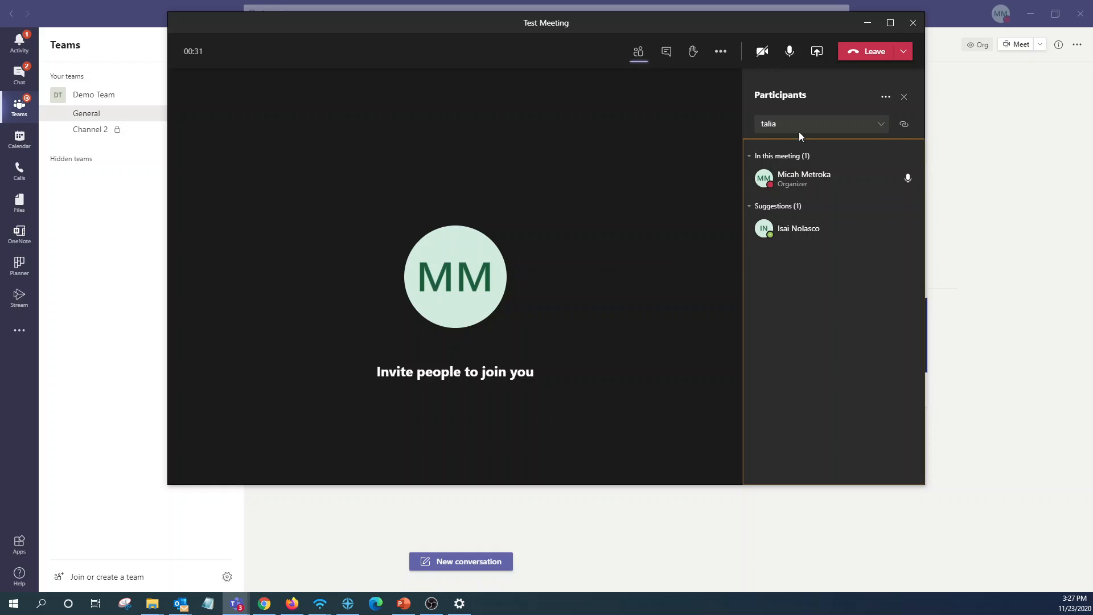
{"action": "double_click", "coordinate": [763, 125]}
{"action": "key", "text": "BackSpace"}
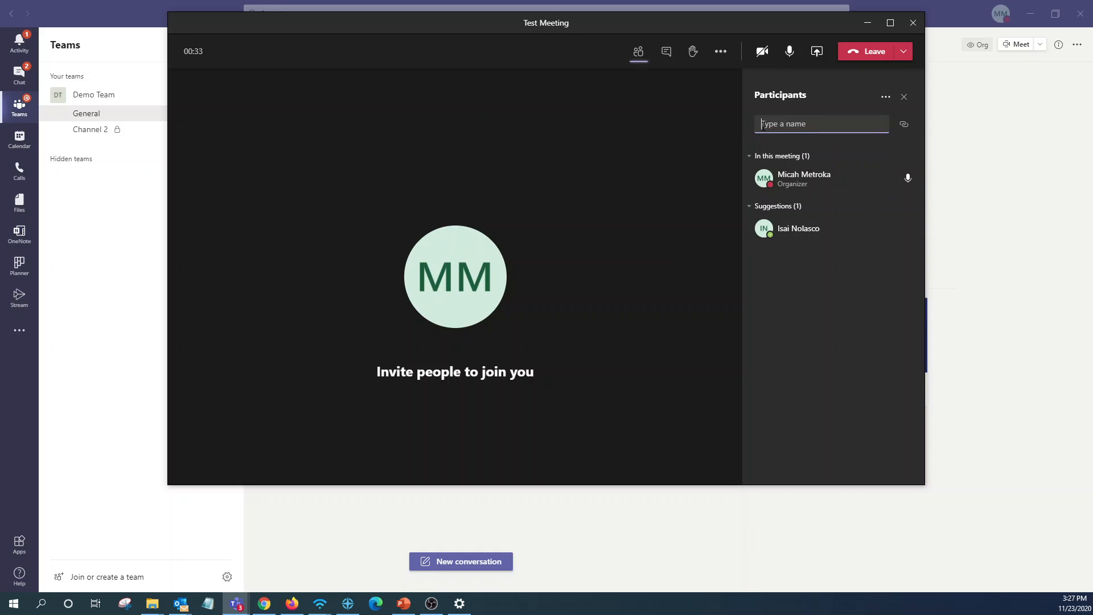
{"action": "left_click", "coordinate": [803, 288]}
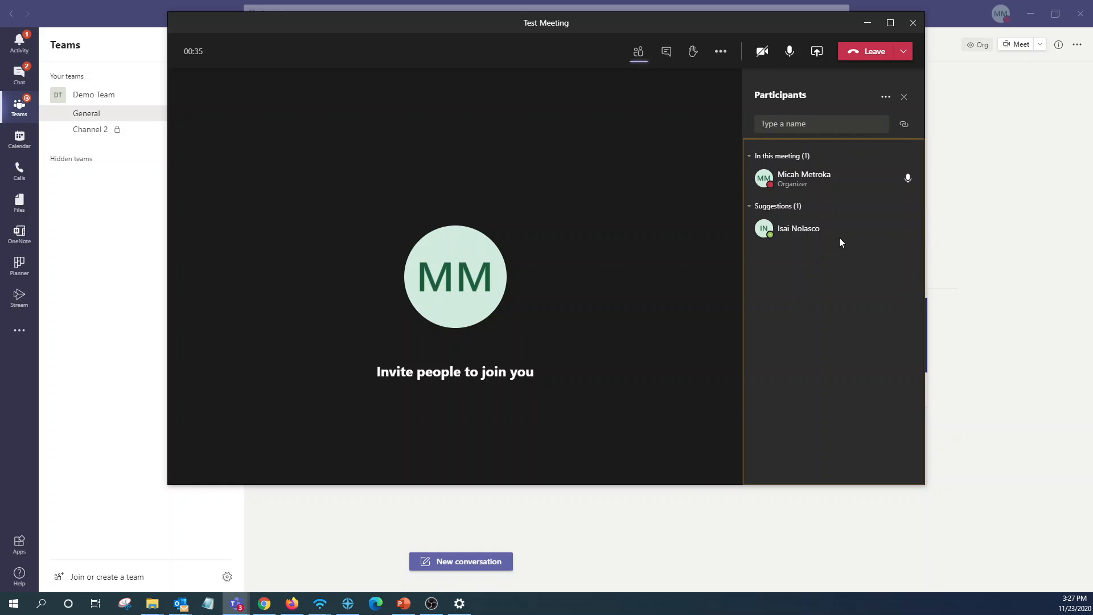
Copy the meeting join info and post it as a new General channel conversation.
{"action": "left_click", "coordinate": [904, 126]}
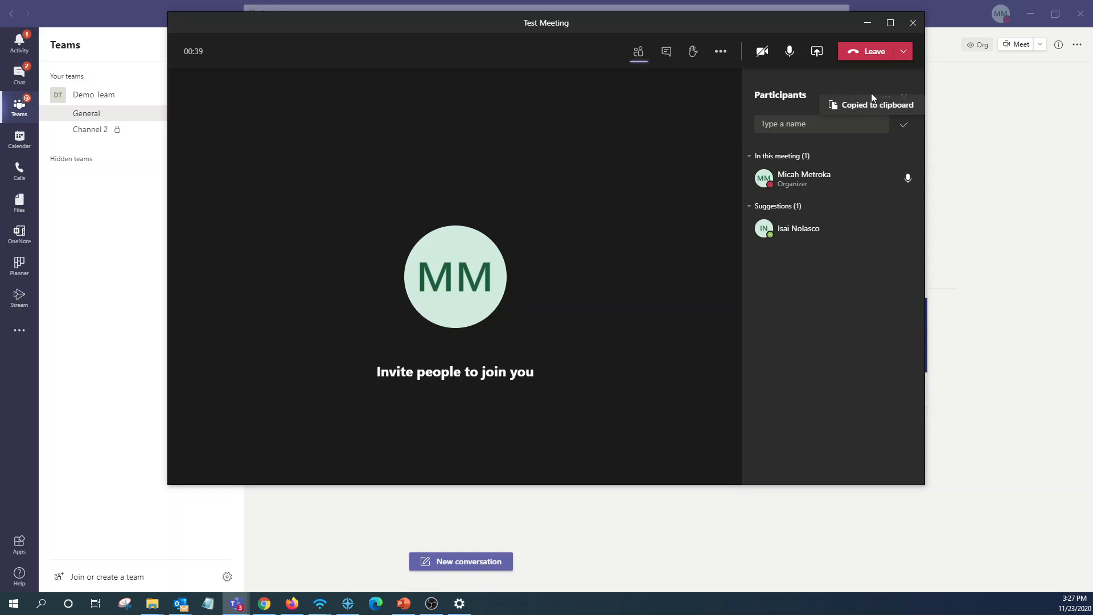
{"action": "left_click", "coordinate": [875, 26]}
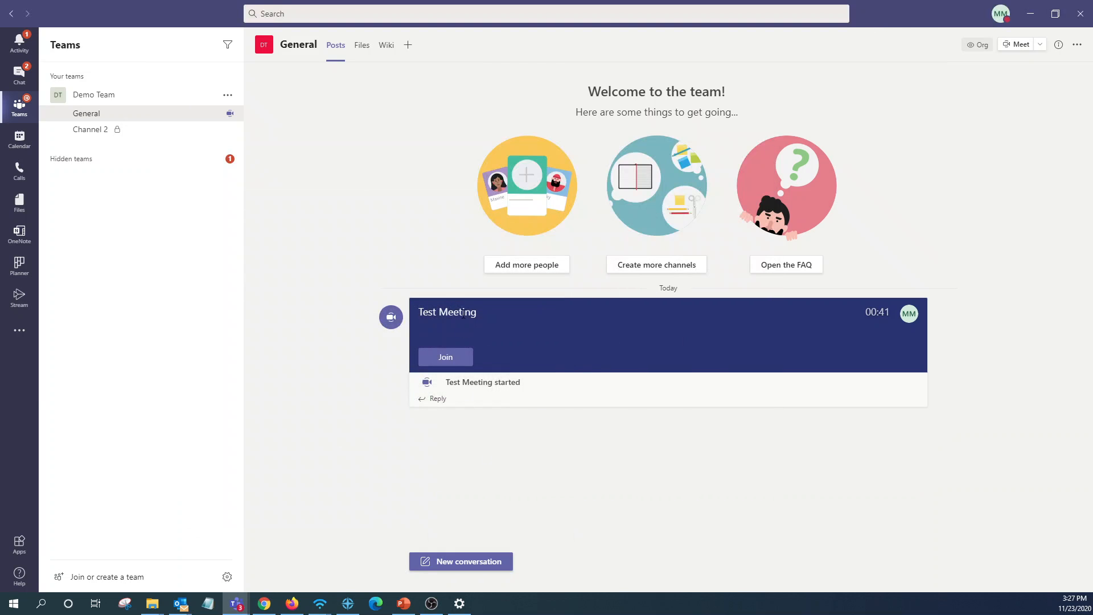
{"action": "left_click", "coordinate": [472, 562]}
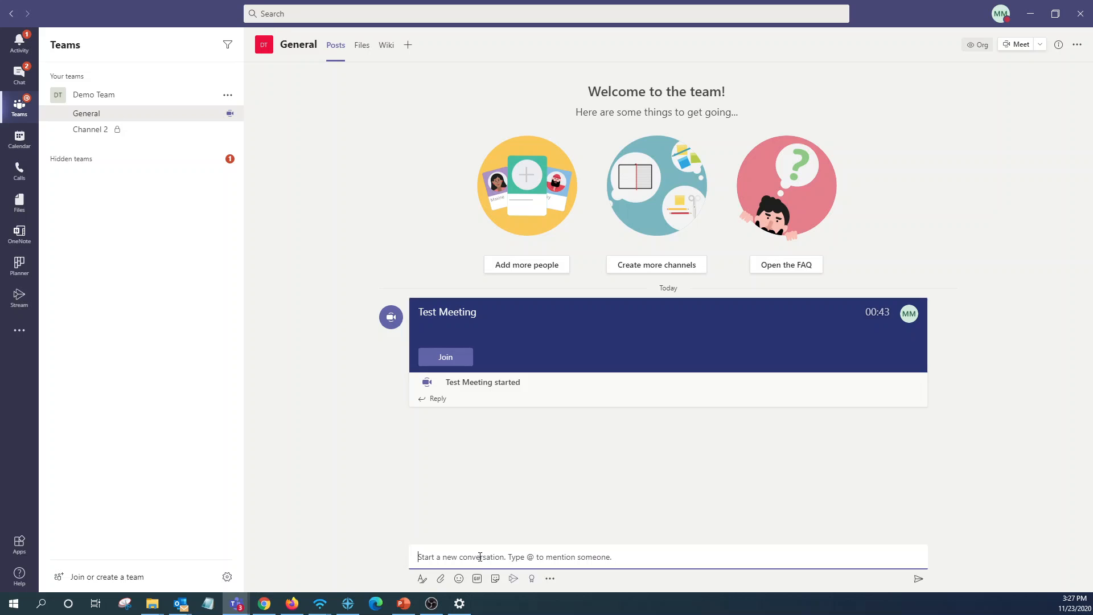
{"action": "key", "text": "ctrl+v"}
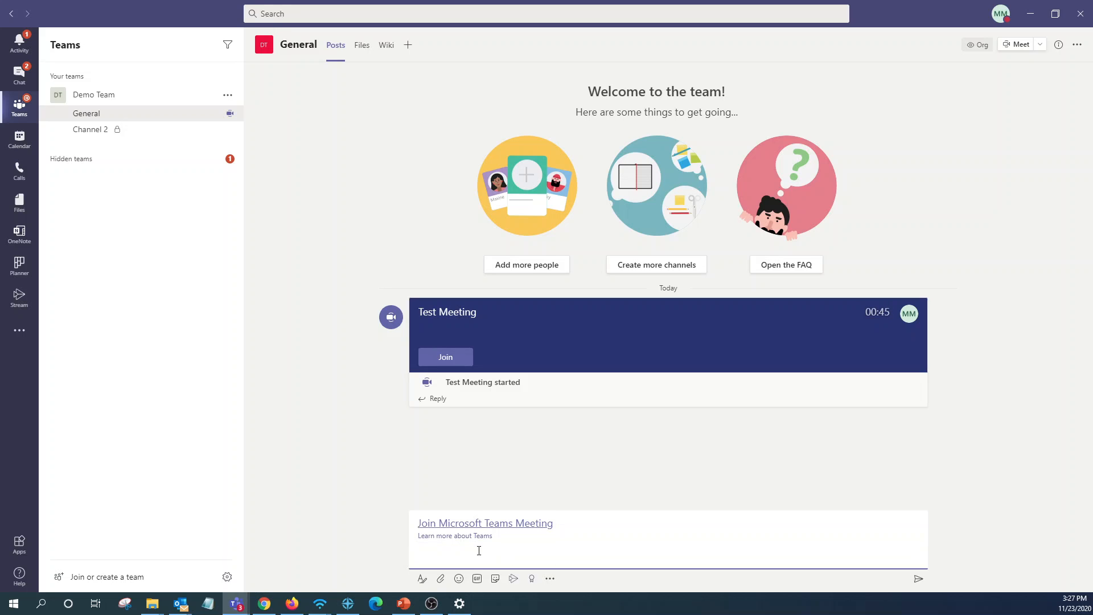
{"action": "key", "text": "Return"}
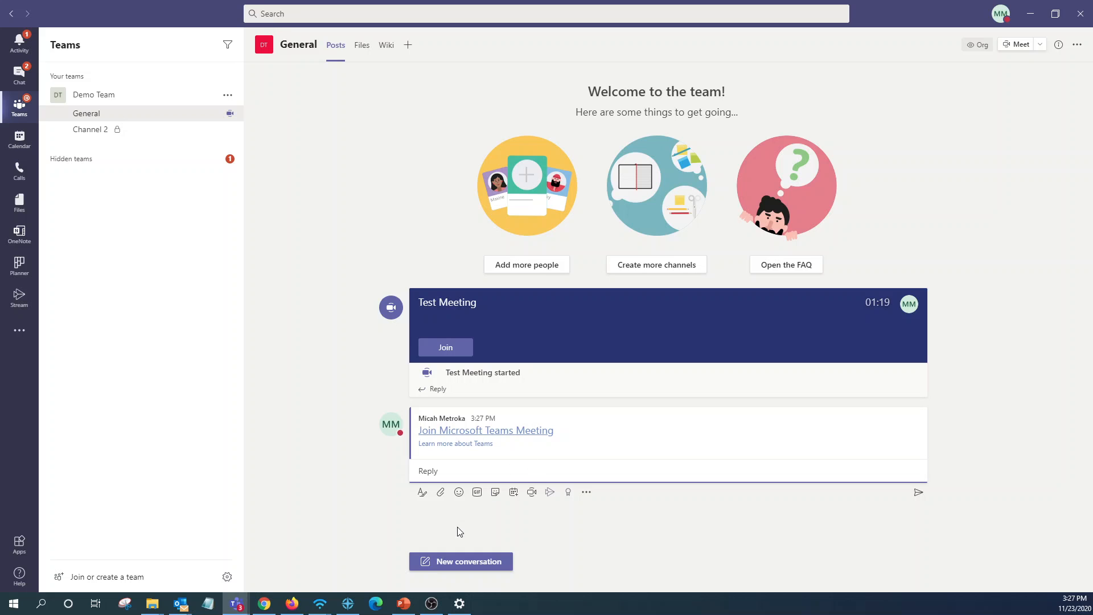
Close the compact call window, restore Test Meeting from the taskbar, and open More actions (…).
{"action": "mouse_move", "coordinate": [244, 607]}
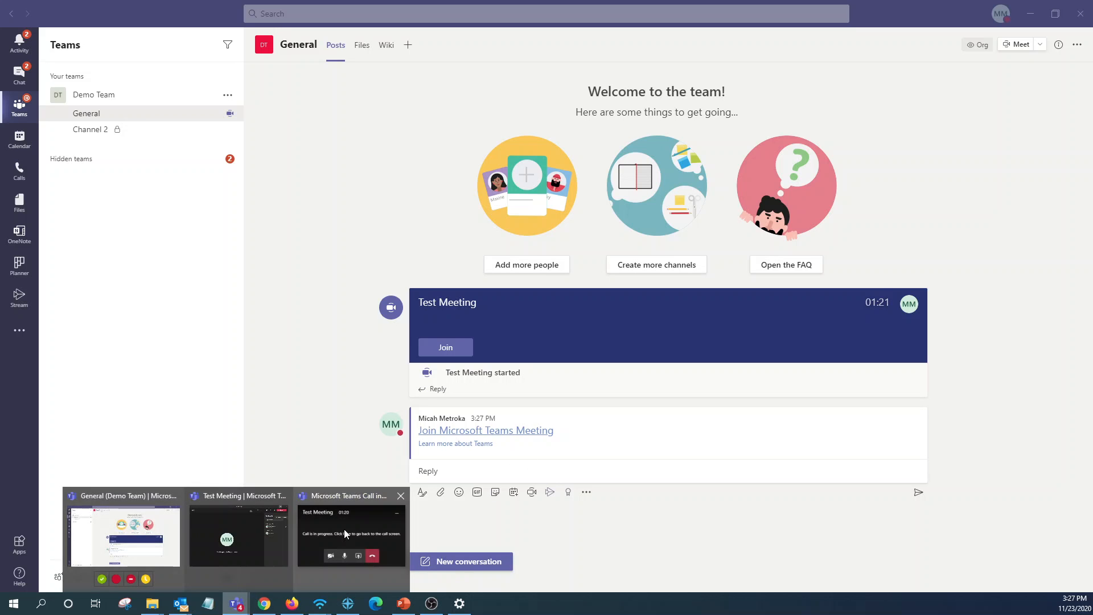
{"action": "left_click", "coordinate": [354, 526]}
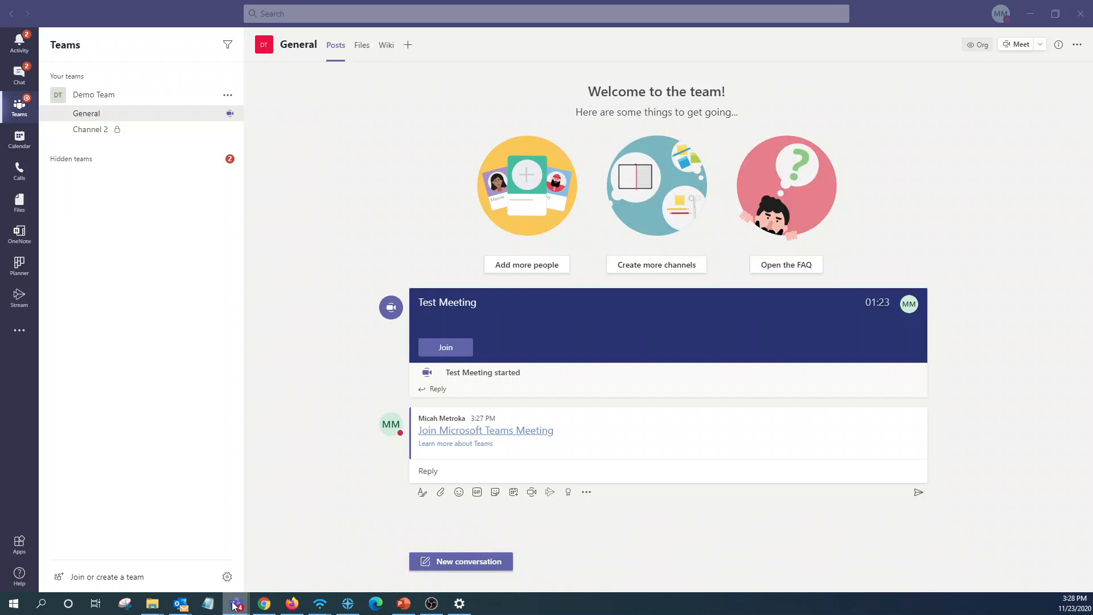
{"action": "mouse_move", "coordinate": [236, 604]}
{"action": "left_click", "coordinate": [245, 542]}
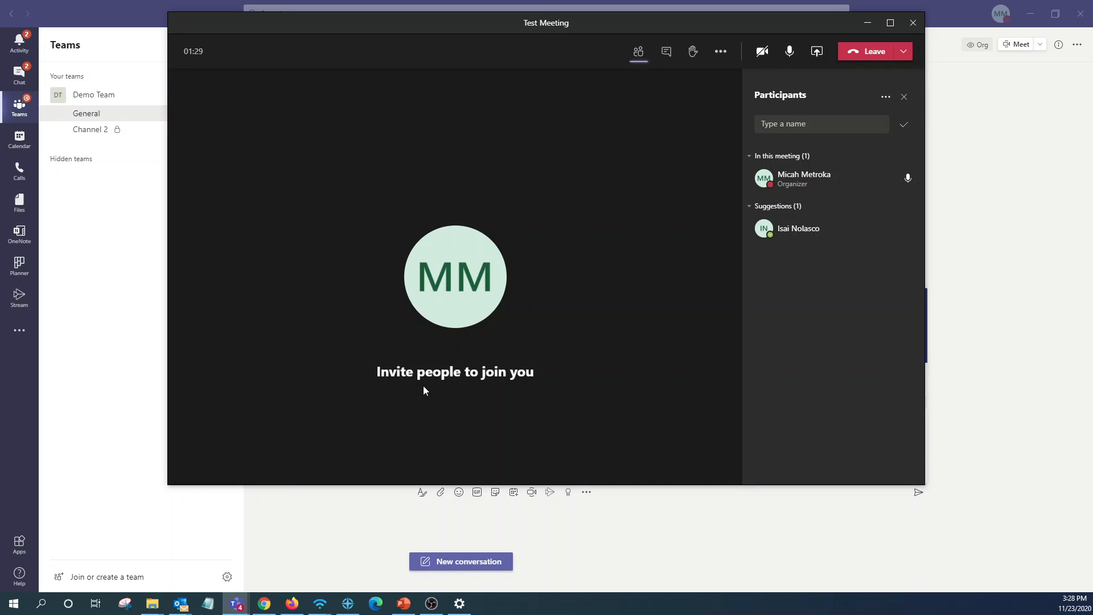
{"action": "left_click", "coordinate": [721, 54]}
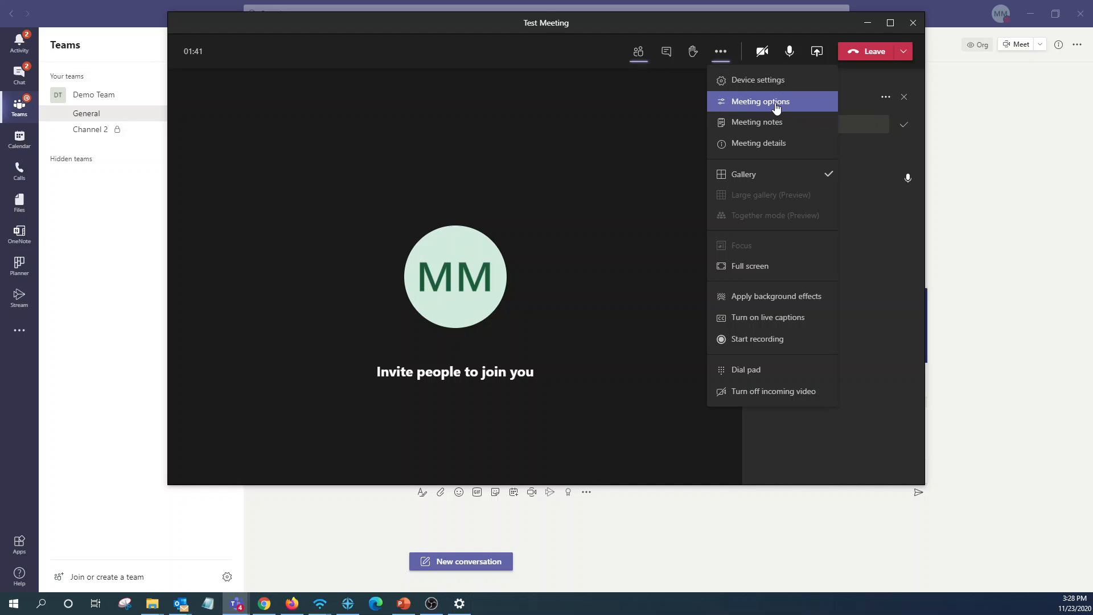
Open Meeting options and set 'Who can bypass the lobby?' to Only me.
{"action": "left_click", "coordinate": [800, 104]}
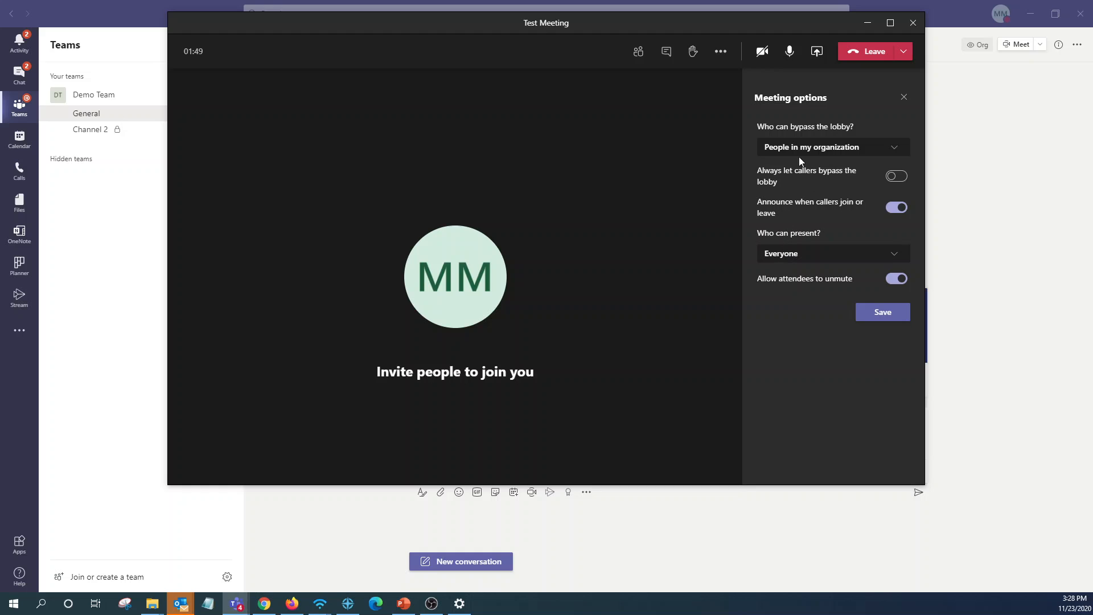
{"action": "left_click_drag", "start_coordinate": [799, 126], "coordinate": [849, 130]}
{"action": "left_click", "coordinate": [770, 127]}
{"action": "left_click", "coordinate": [789, 147]}
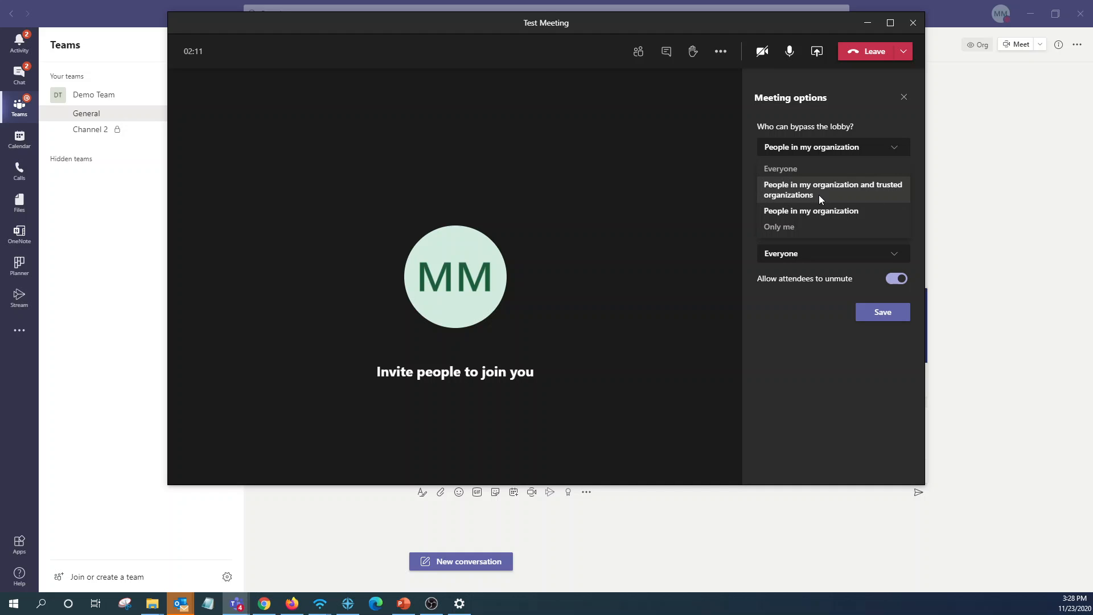
{"action": "left_click", "coordinate": [808, 228]}
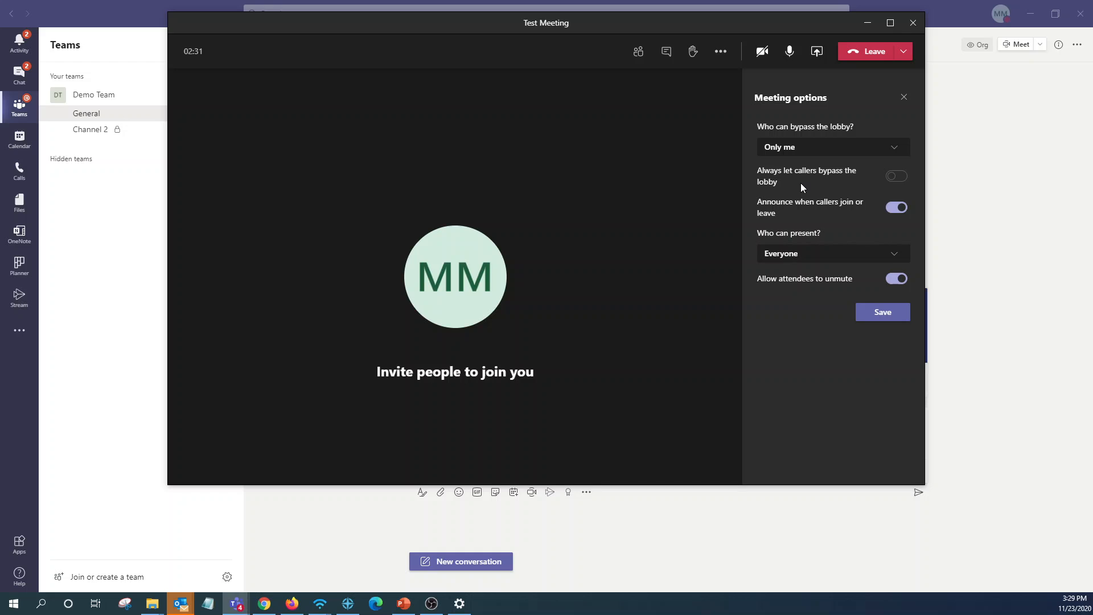
{"action": "left_click_drag", "start_coordinate": [731, 25], "coordinate": [730, 53]}
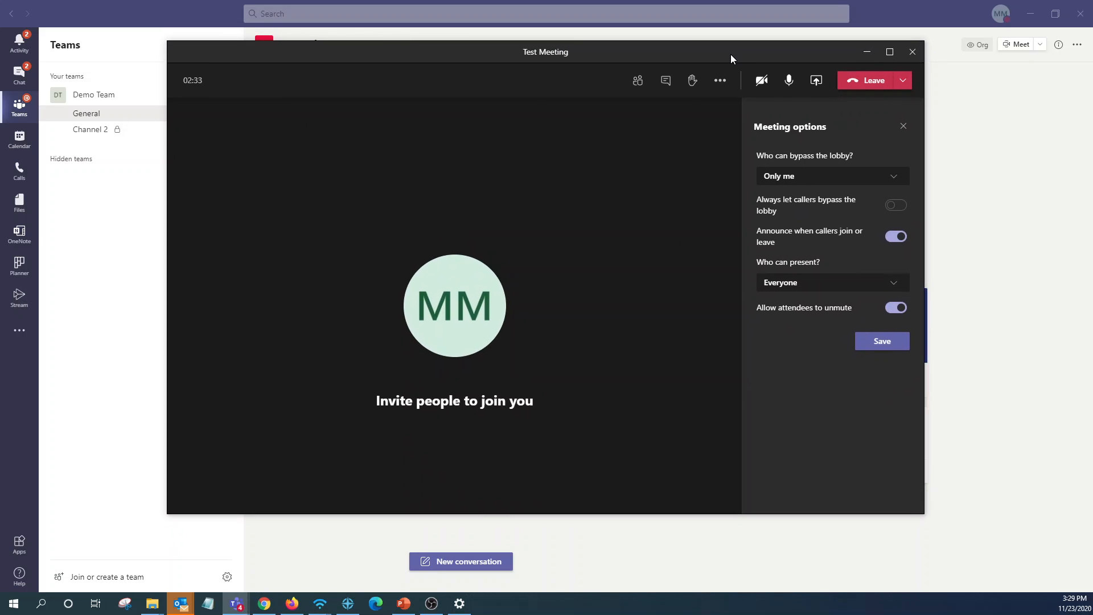
Set 'Who can present?' to Specific people, turn off 'Allow attendees to unmute', and close options.
{"action": "left_click", "coordinate": [848, 284]}
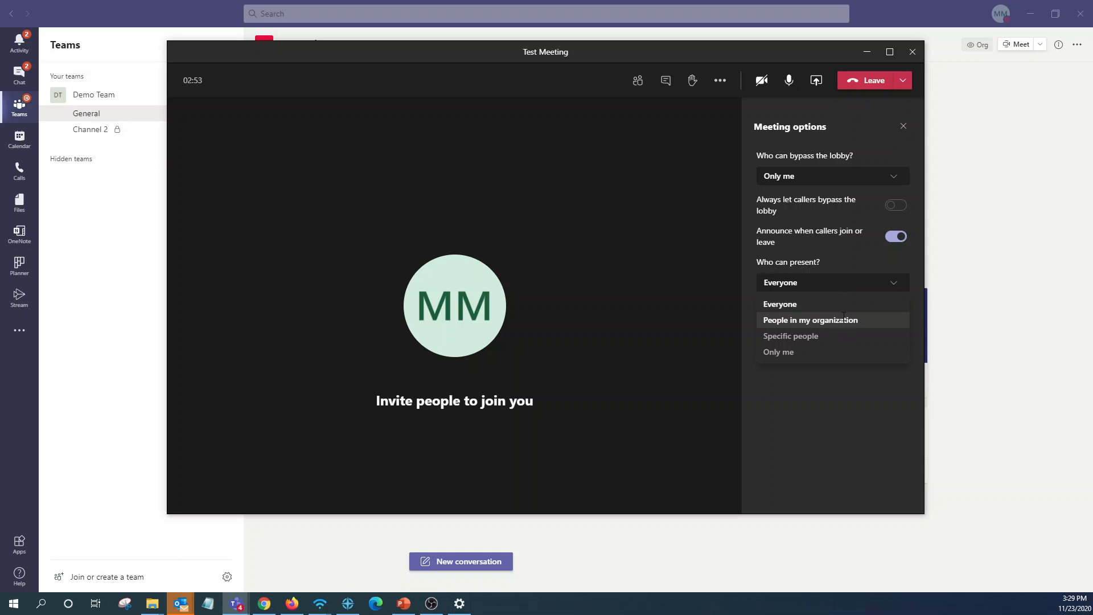
{"action": "left_click", "coordinate": [822, 337]}
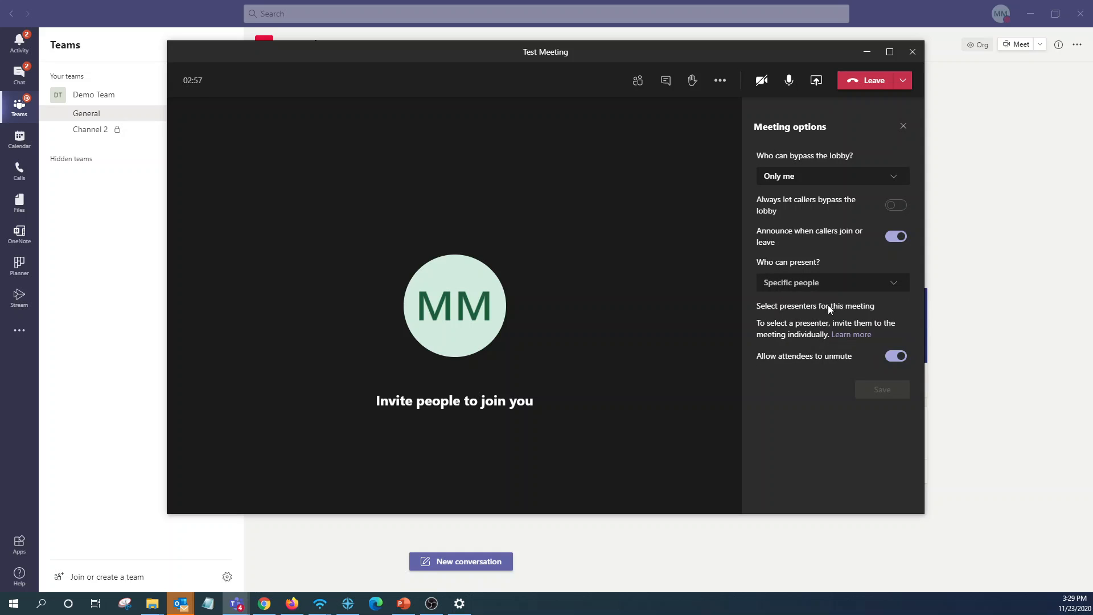
{"action": "left_click", "coordinate": [827, 284]}
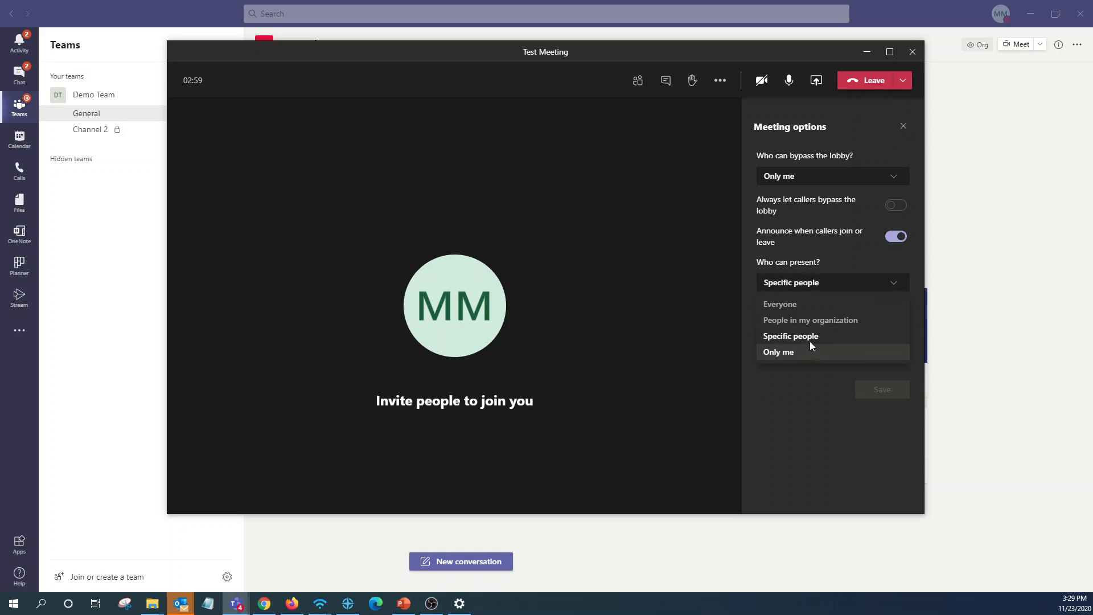
{"action": "left_click", "coordinate": [814, 321]}
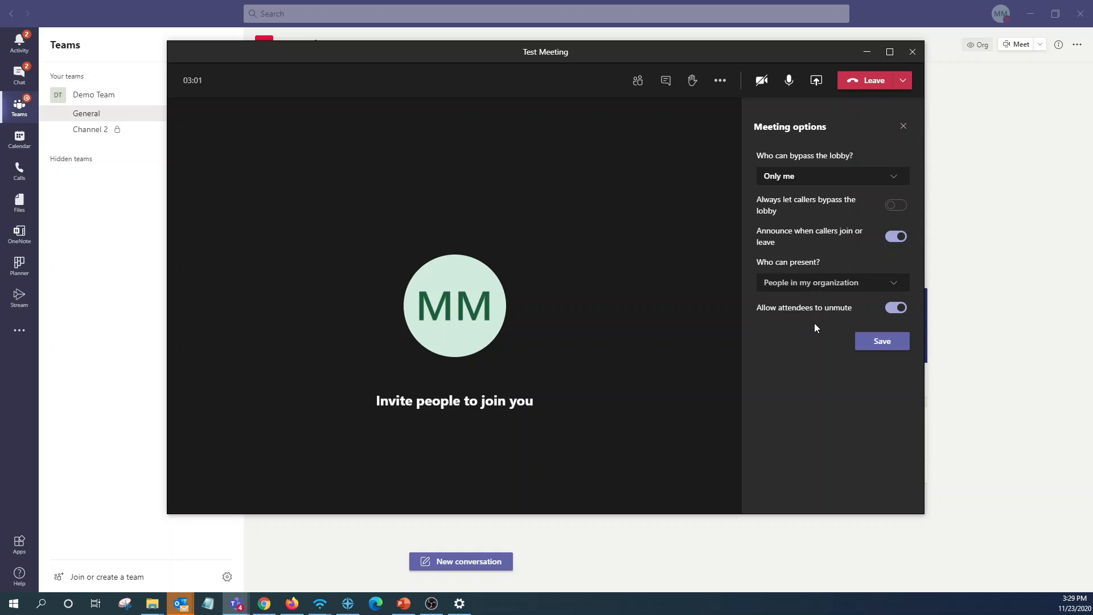
{"action": "left_click", "coordinate": [848, 285]}
{"action": "left_click", "coordinate": [806, 353]}
{"action": "left_click", "coordinate": [815, 293]}
{"action": "left_click", "coordinate": [802, 336]}
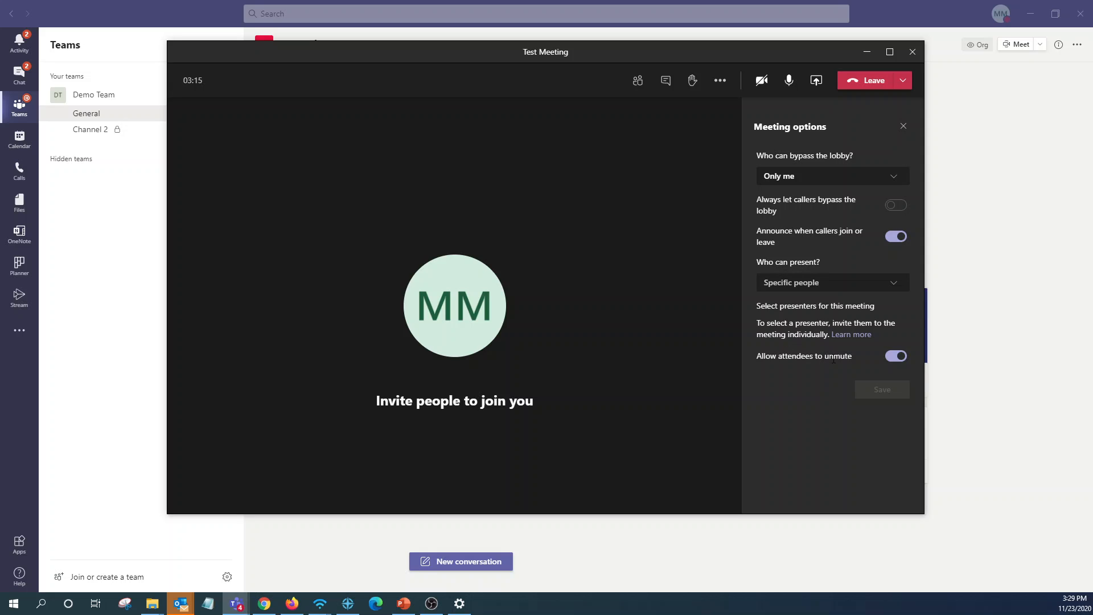
{"action": "left_click", "coordinate": [898, 356]}
{"action": "left_click", "coordinate": [903, 128]}
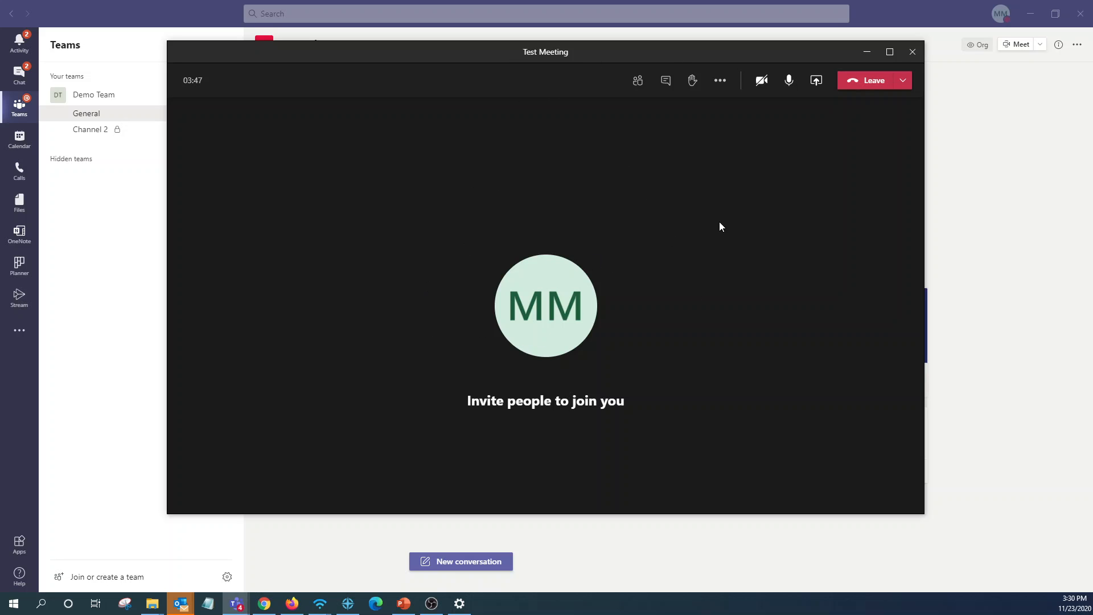
Open meeting chat, raise a hand, show participants, then lower the hand.
{"action": "left_click", "coordinate": [666, 86]}
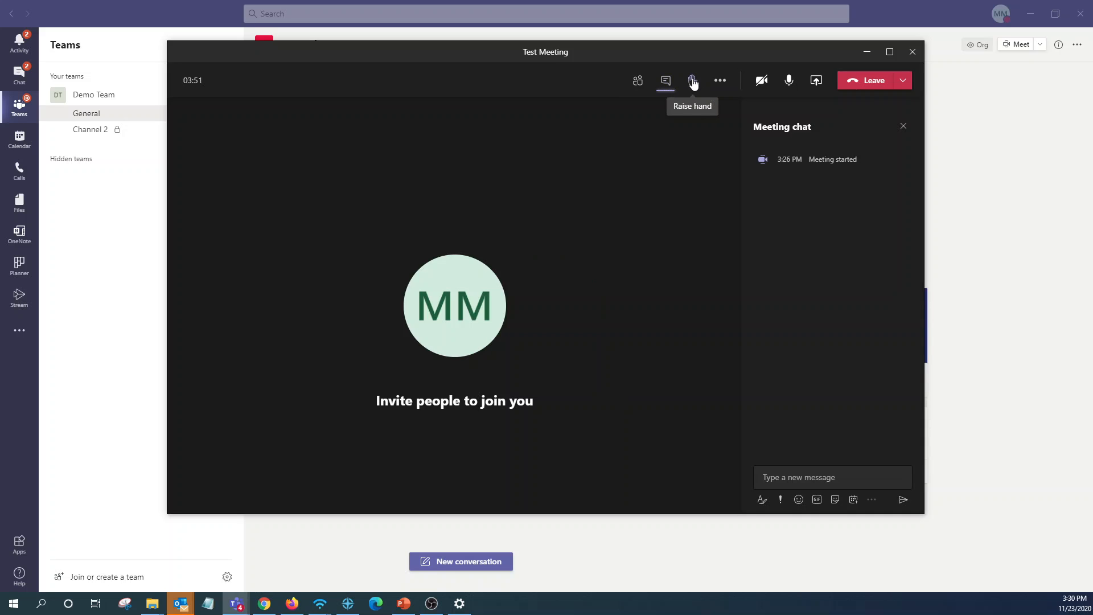
{"action": "left_click", "coordinate": [693, 83]}
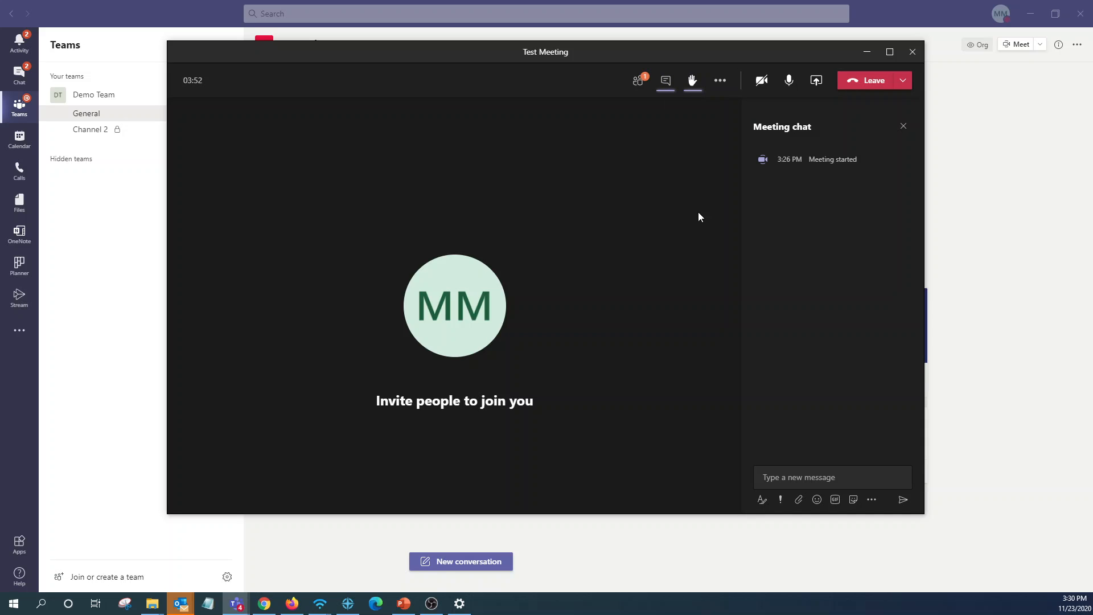
{"action": "left_click", "coordinate": [634, 85]}
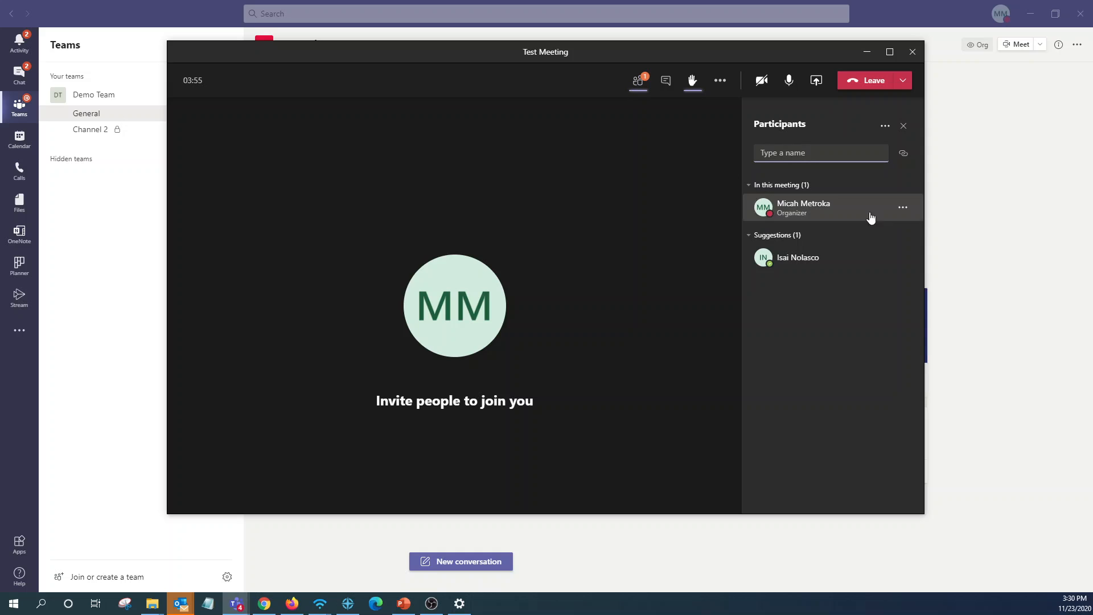
{"action": "left_click", "coordinate": [692, 83]}
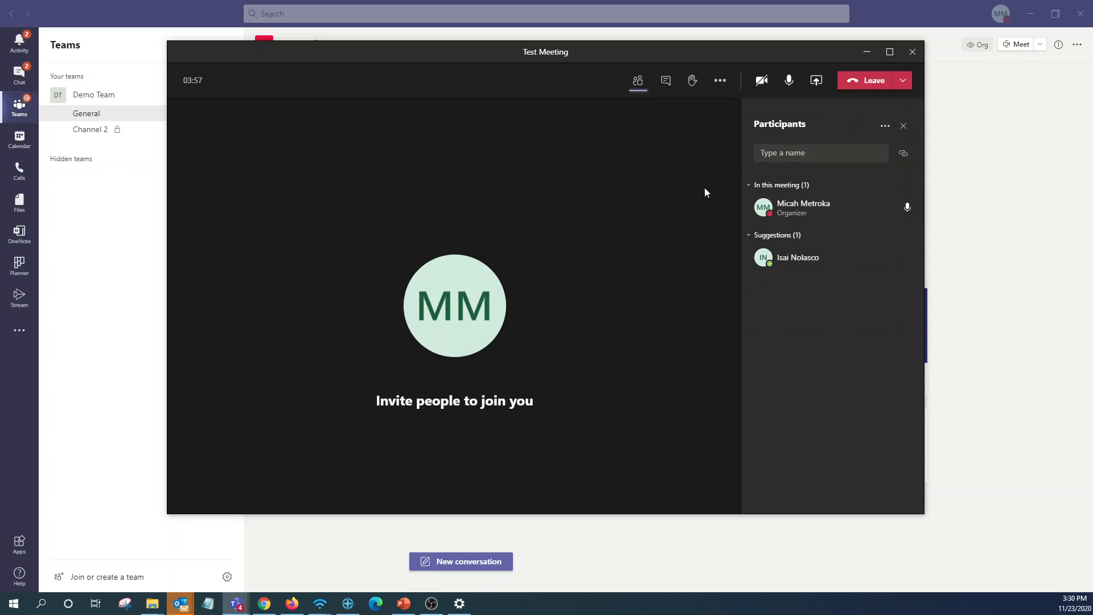
{"action": "left_click", "coordinate": [818, 82]}
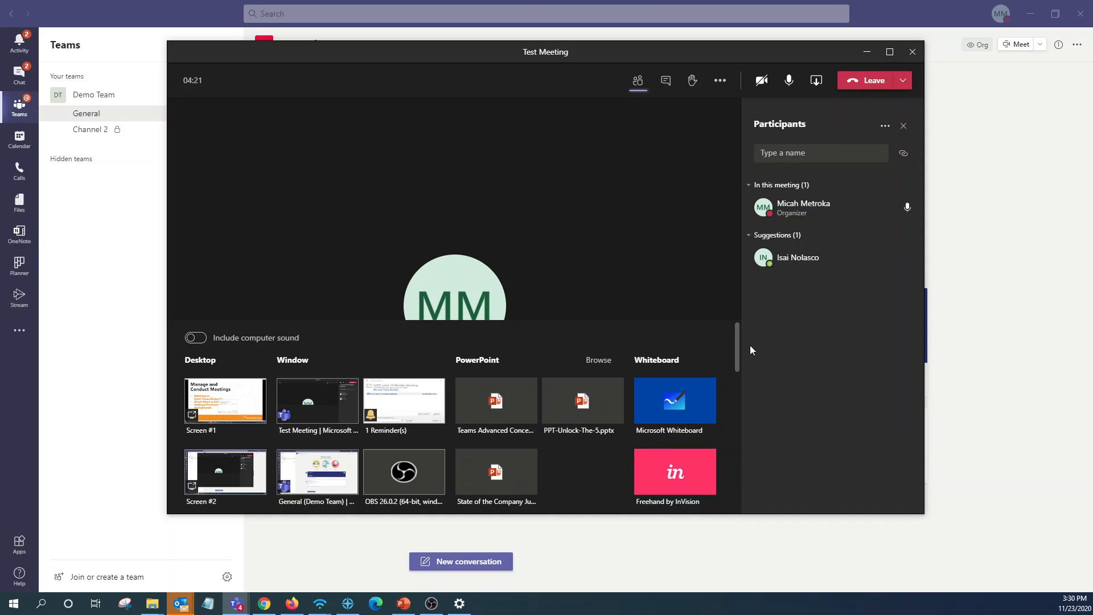
{"action": "mouse_move", "coordinate": [735, 350]}
{"action": "left_mouse_down"}
{"action": "mouse_move", "coordinate": [731, 437]}
{"action": "mouse_move", "coordinate": [739, 330]}
{"action": "left_mouse_up"}
{"action": "left_click", "coordinate": [817, 84]}
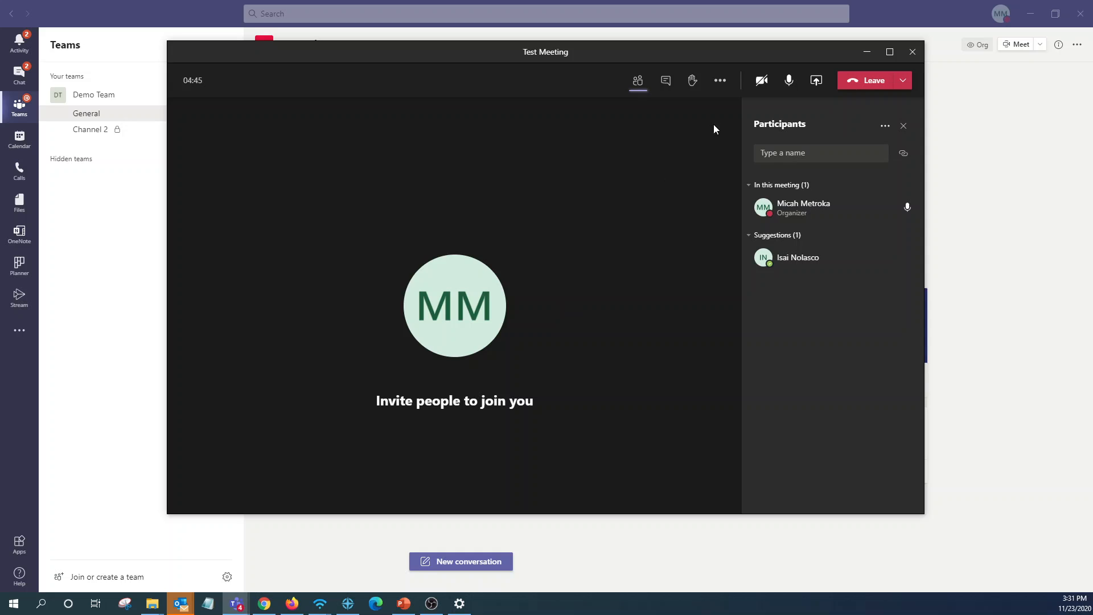
{"action": "left_click", "coordinate": [721, 84]}
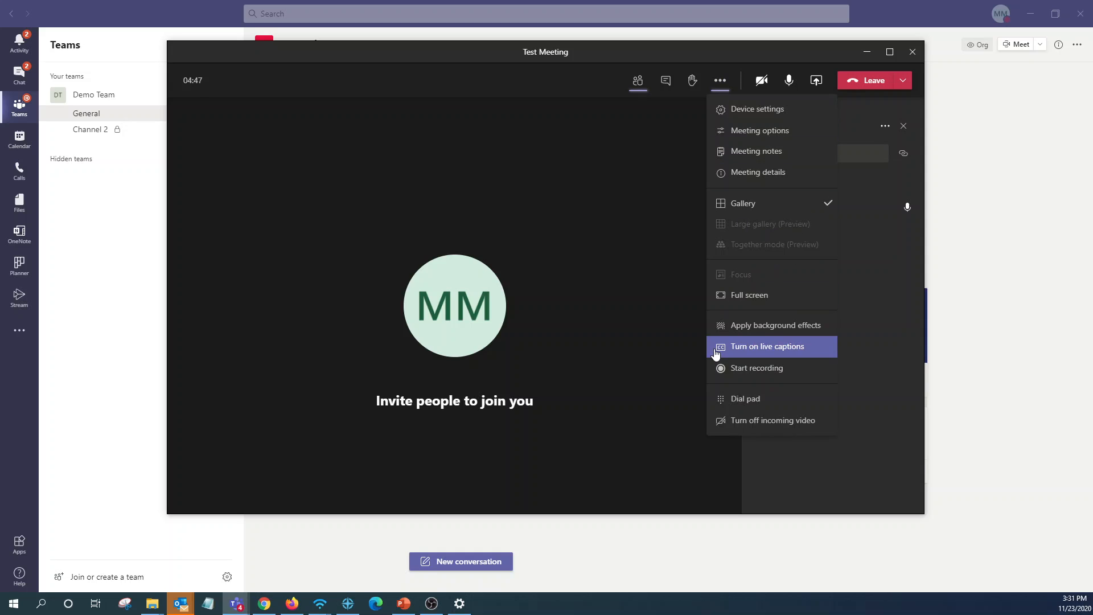
Preview Blur and beach backgrounds, select the server-room image, stop the preview and close the panel.
{"action": "left_click", "coordinate": [756, 333]}
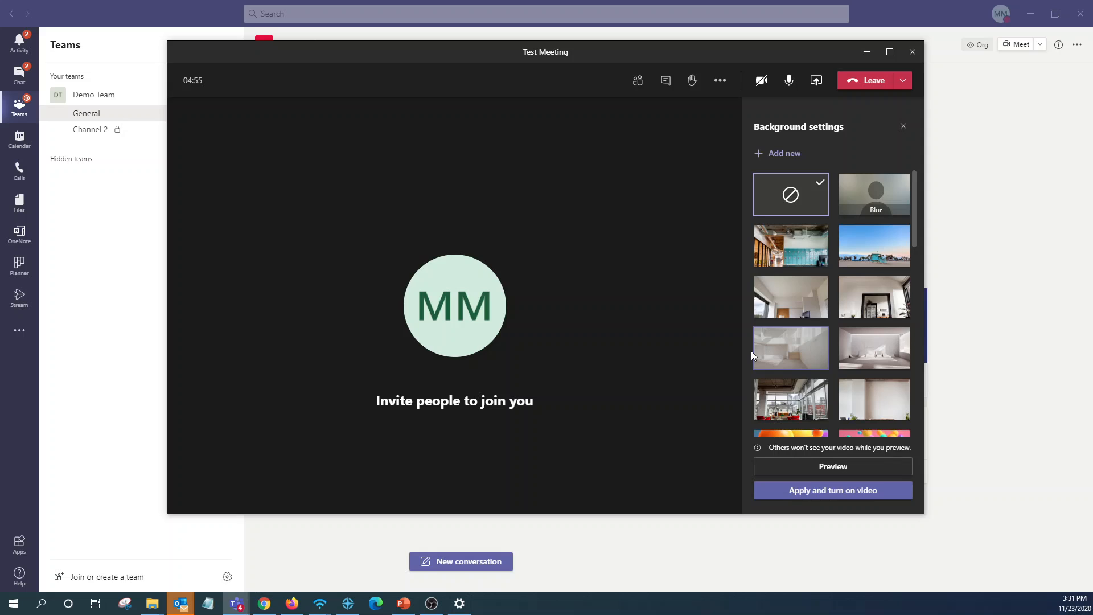
{"action": "left_click", "coordinate": [885, 208]}
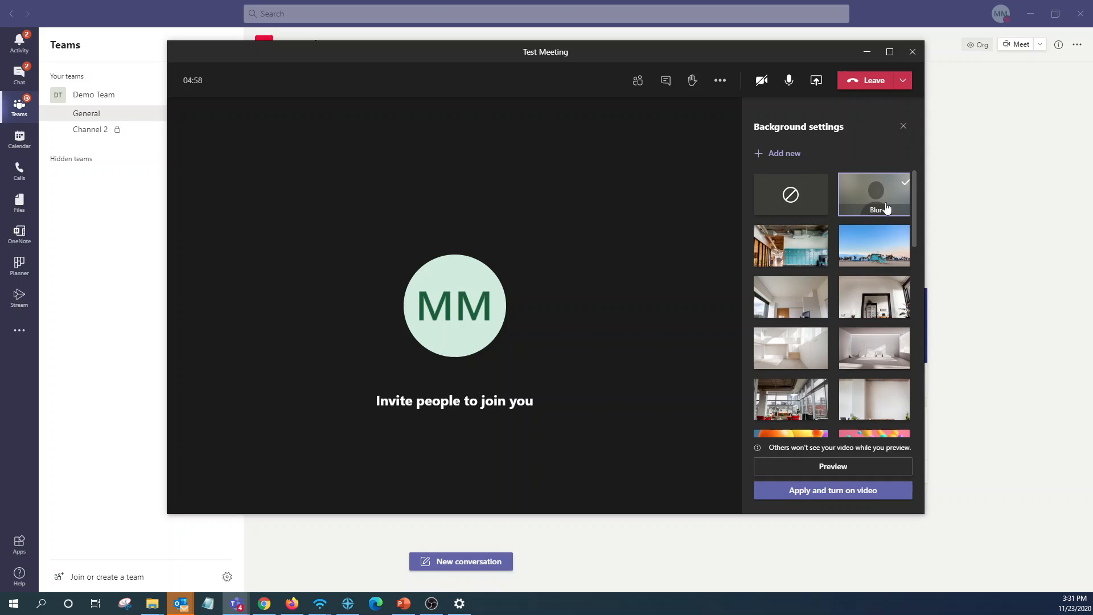
{"action": "left_click", "coordinate": [835, 470]}
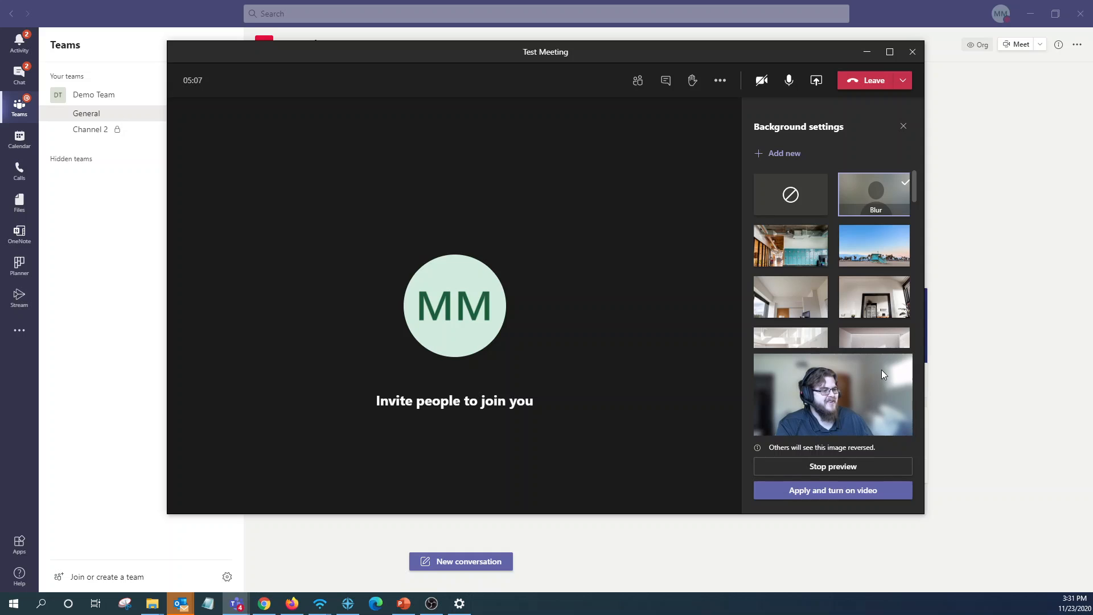
{"action": "left_click", "coordinate": [886, 256]}
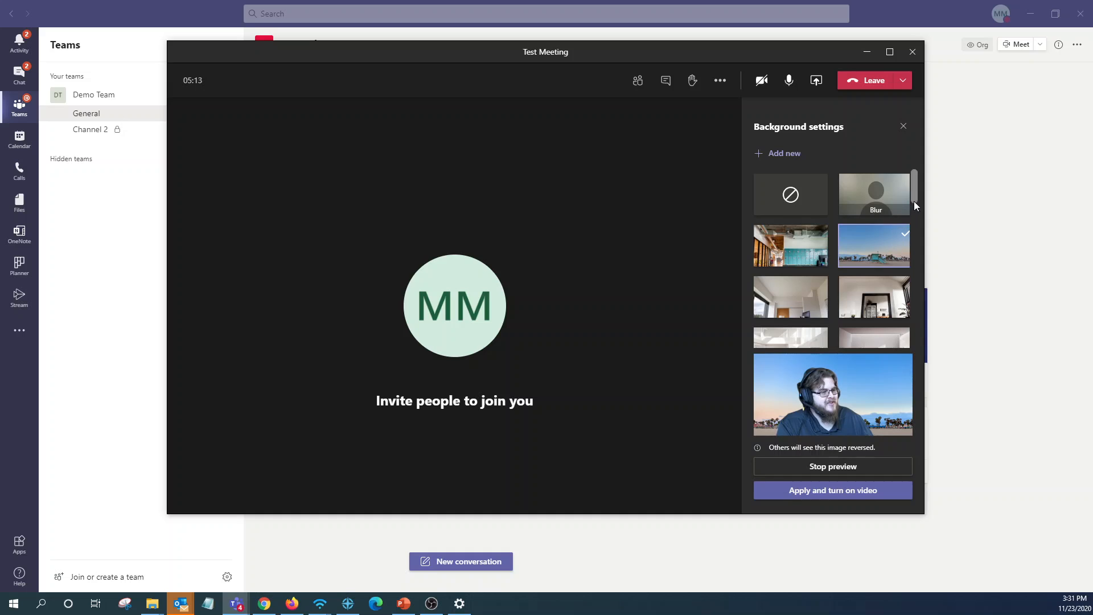
{"action": "left_click_drag", "start_coordinate": [913, 201], "coordinate": [917, 332]}
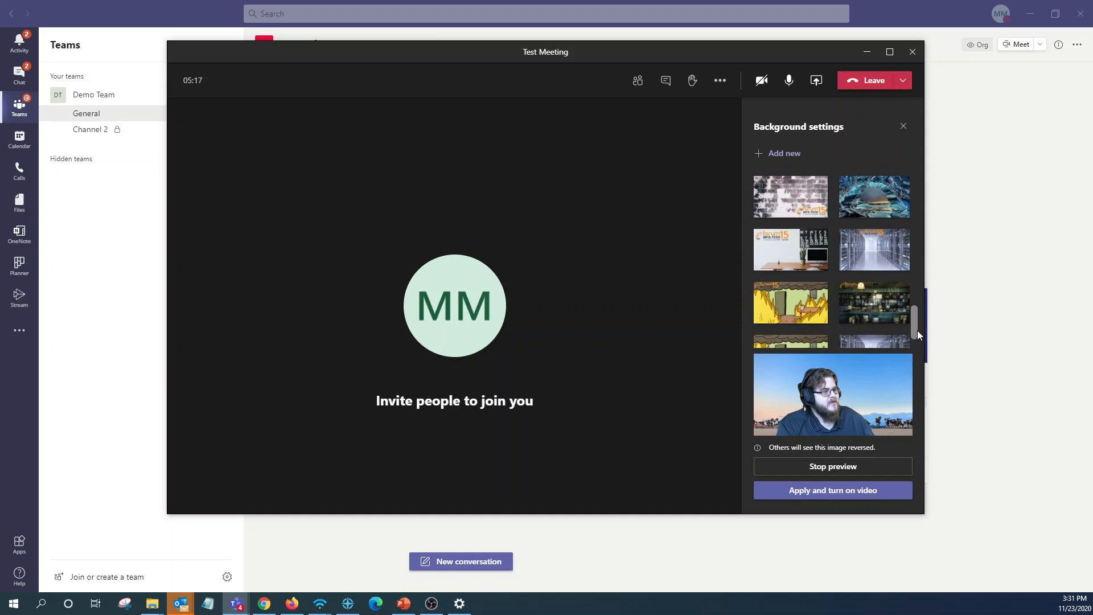
{"action": "left_click", "coordinate": [878, 259]}
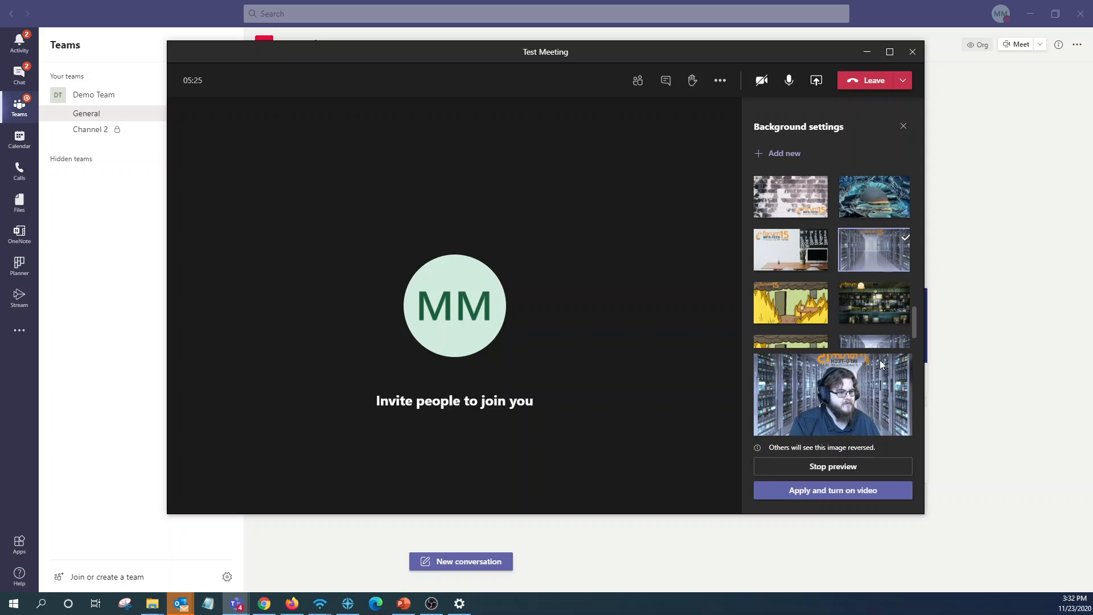
{"action": "left_click", "coordinate": [820, 477]}
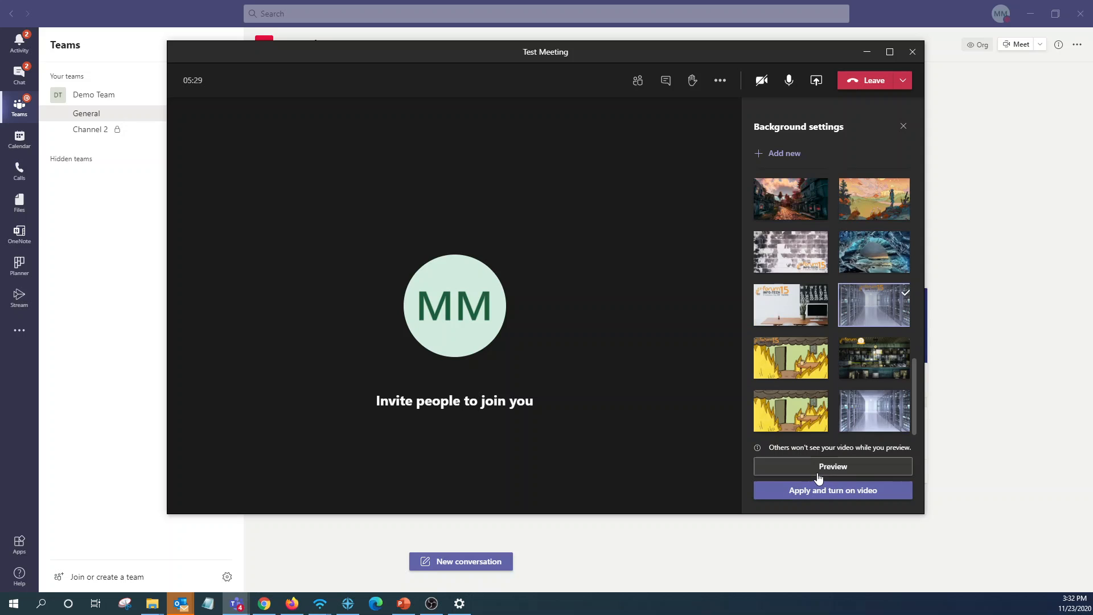
{"action": "left_click", "coordinate": [903, 127]}
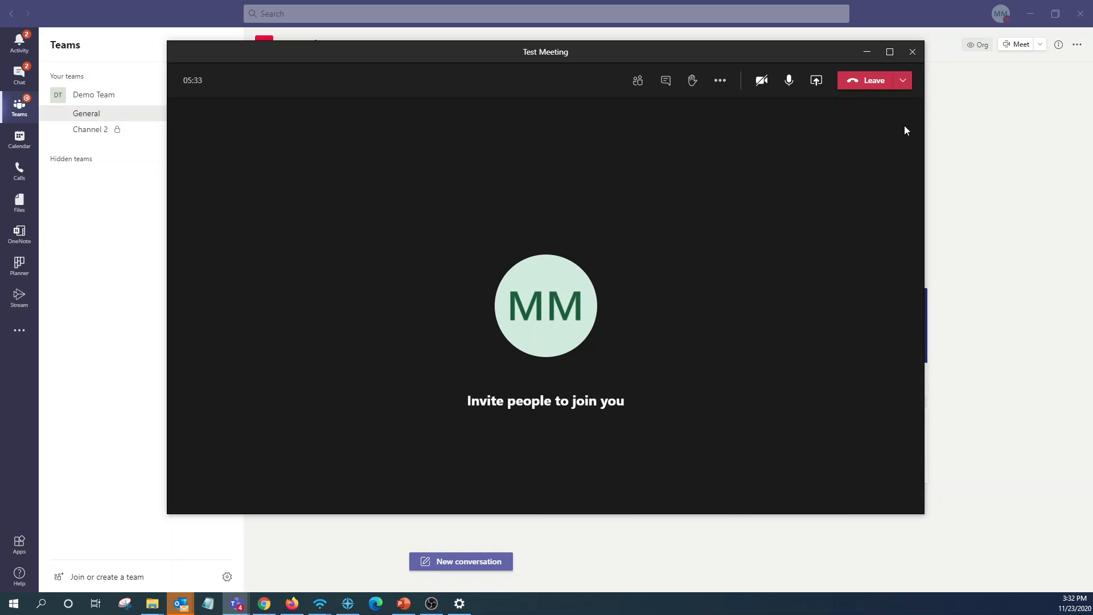
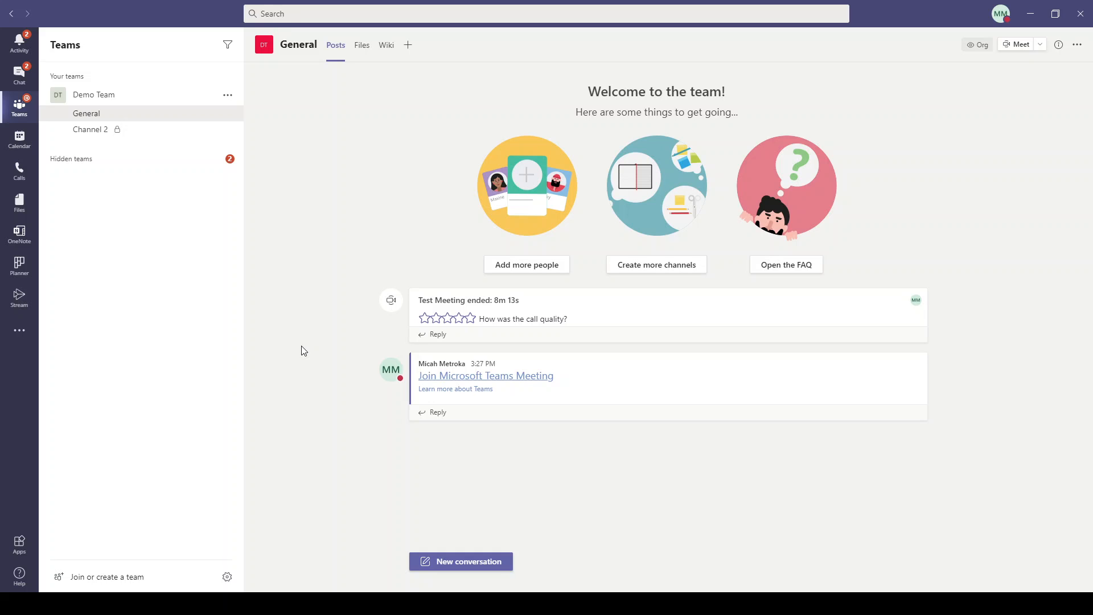
Add a Forms tab to the General channel as a new shared form named 'Test Form'.
{"action": "left_click", "coordinate": [406, 46]}
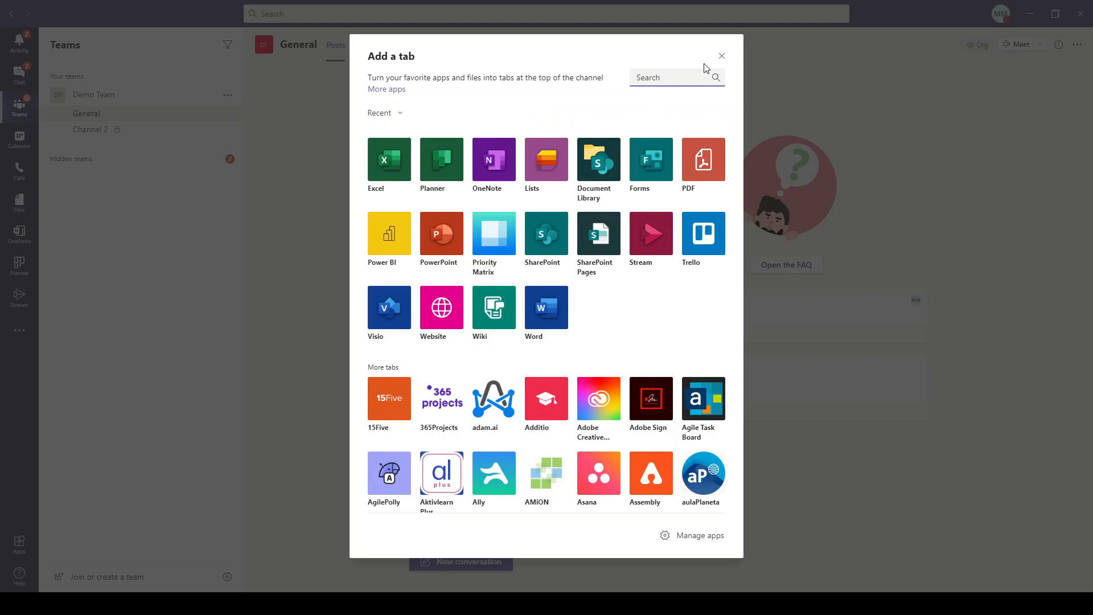
{"action": "left_click", "coordinate": [722, 55]}
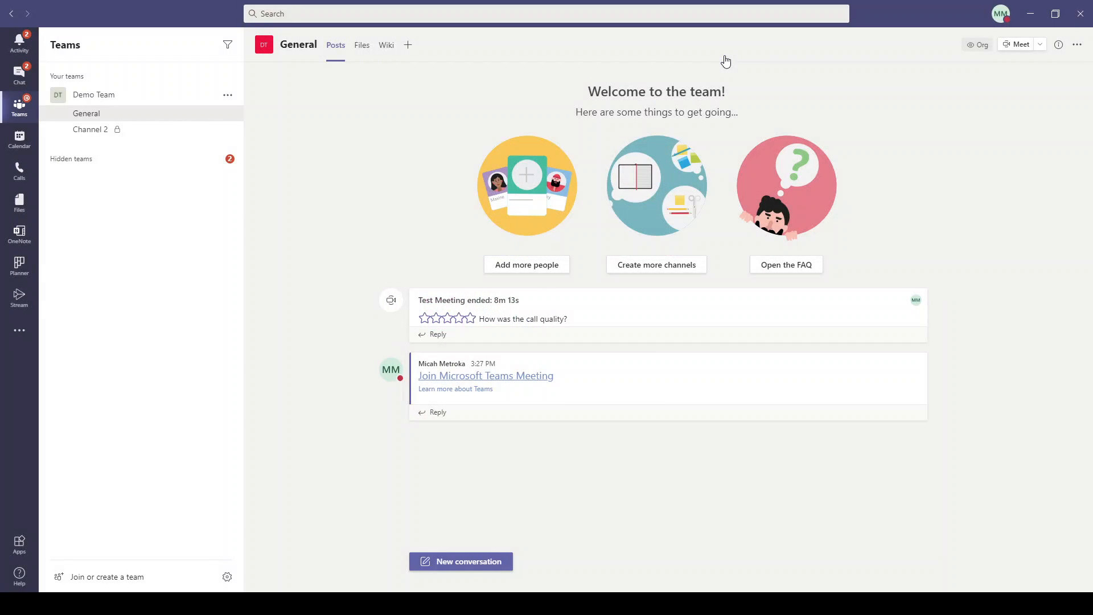
{"action": "left_click", "coordinate": [409, 46]}
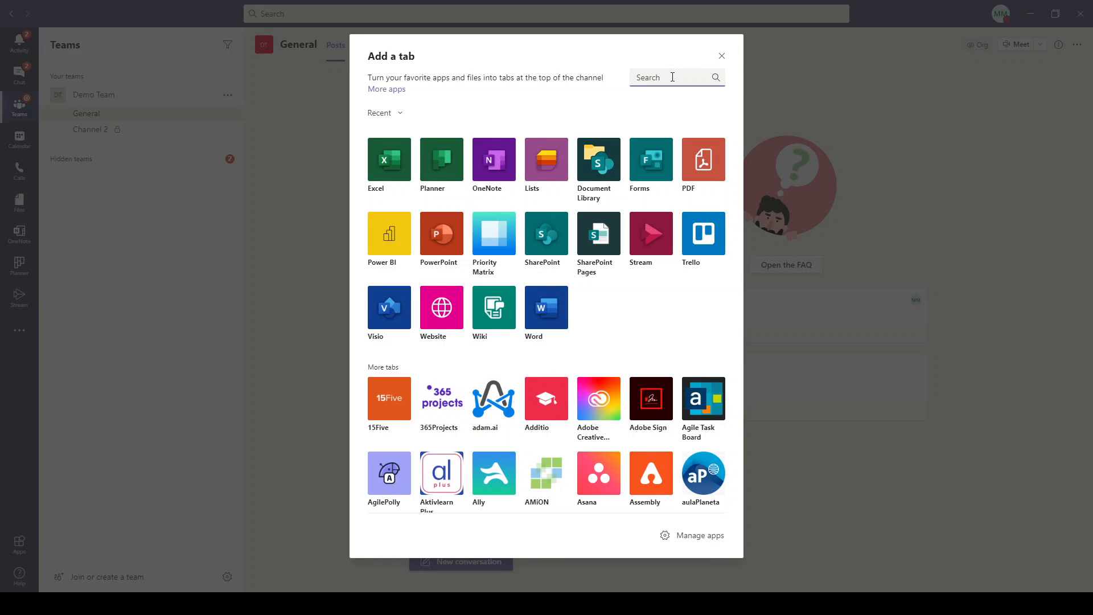
{"action": "type", "text": "form"}
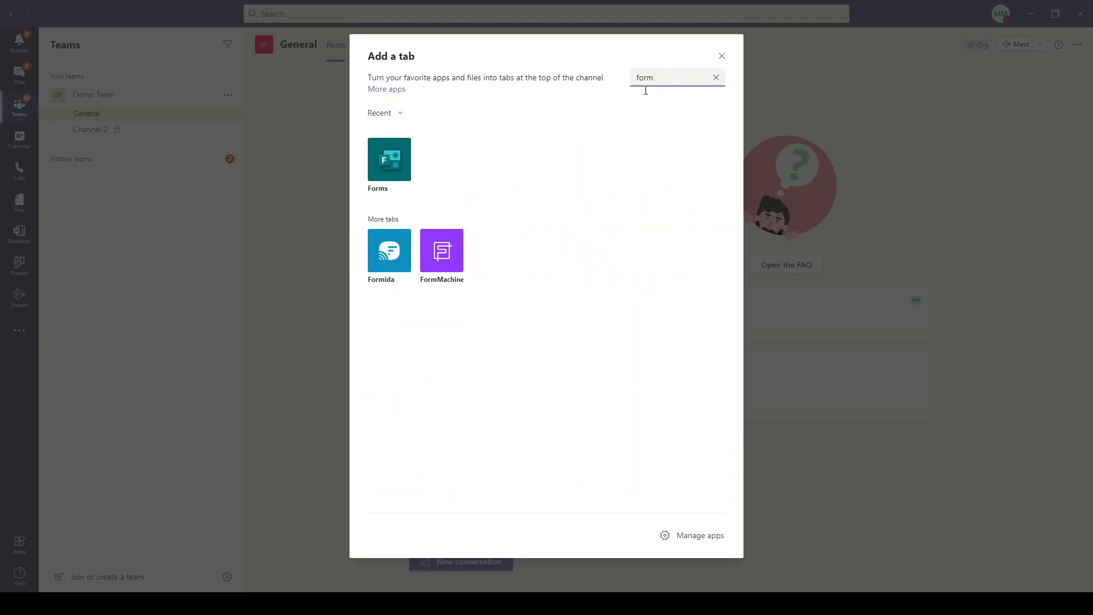
{"action": "left_click", "coordinate": [391, 170]}
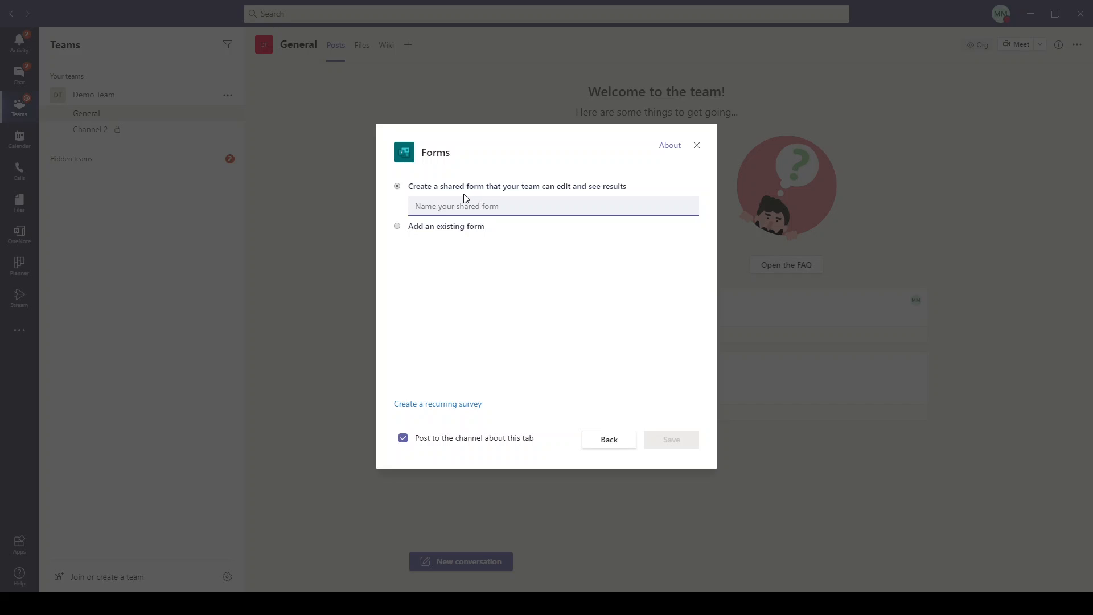
{"action": "left_click", "coordinate": [497, 206]}
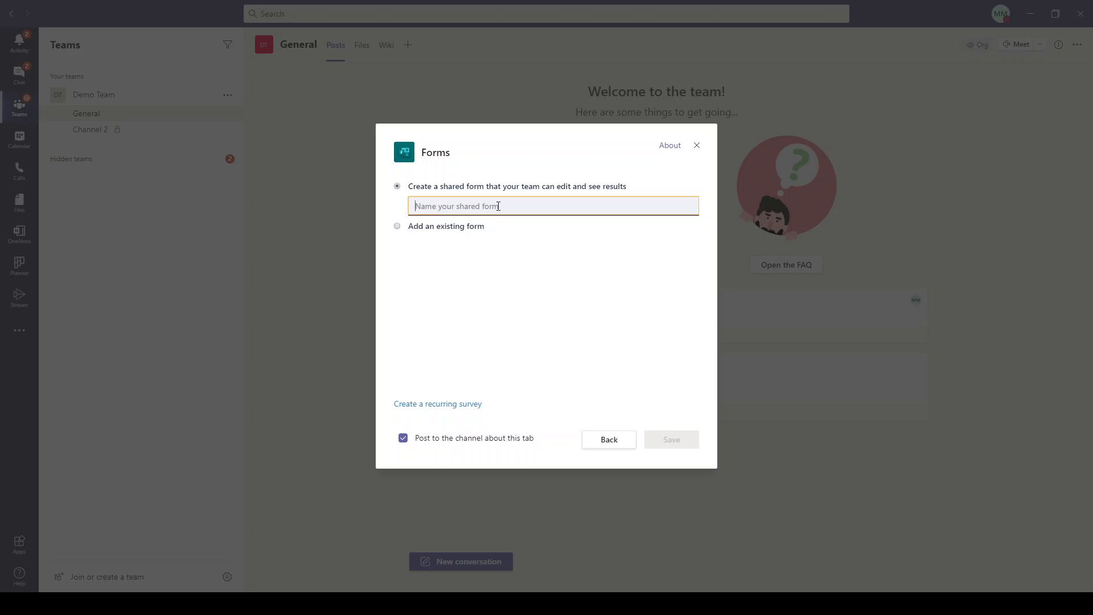
{"action": "type", "text": "Test Form"}
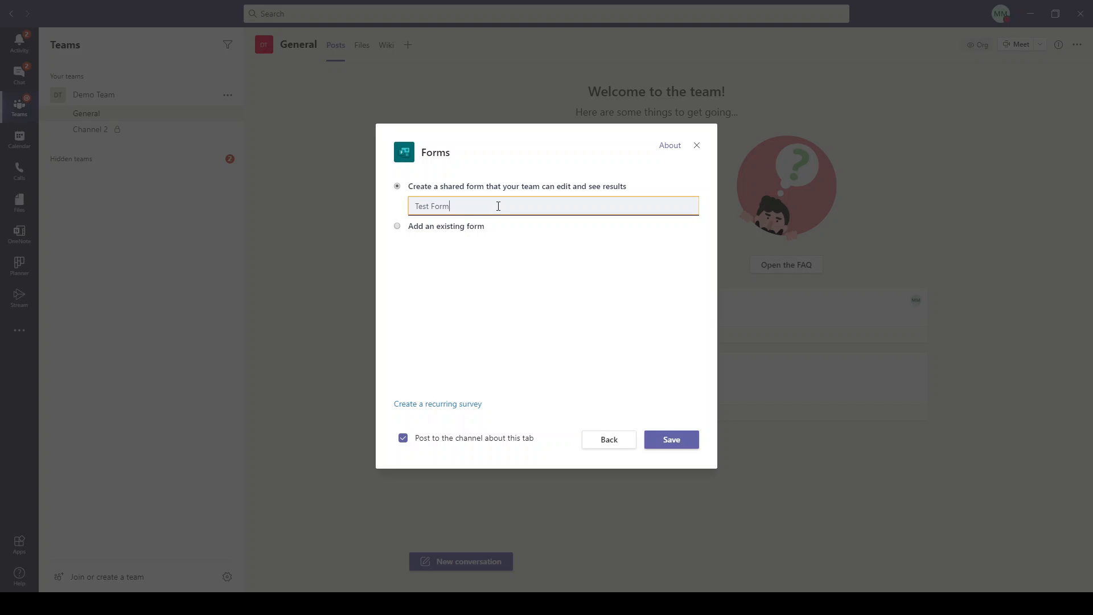
{"action": "left_click", "coordinate": [683, 443]}
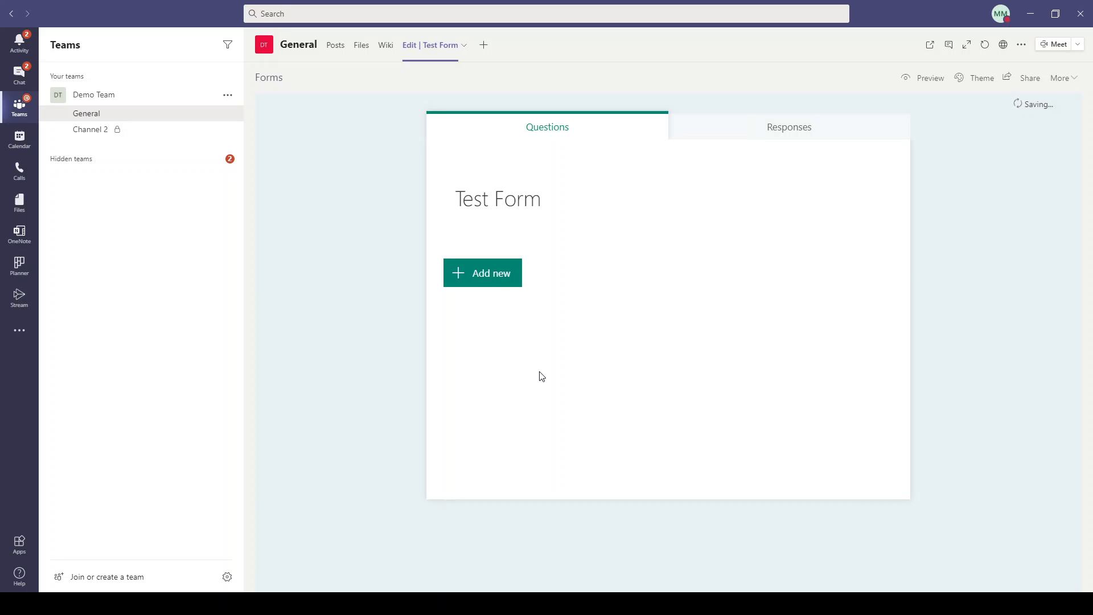
Add a text question titled 'How did you enjoy this training'.
{"action": "left_click", "coordinate": [512, 281]}
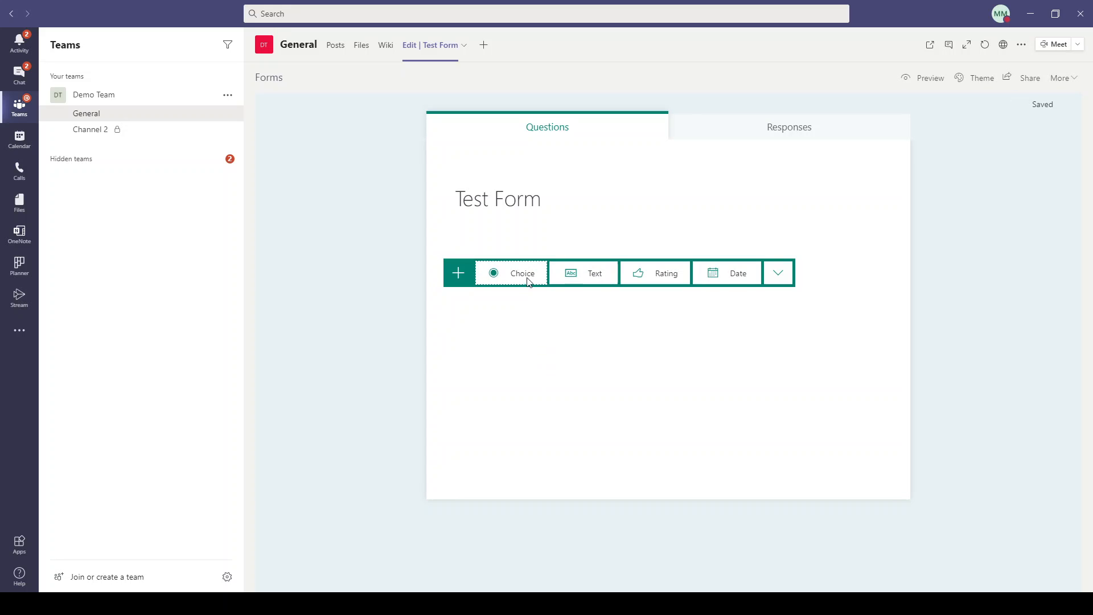
{"action": "left_click", "coordinate": [588, 276]}
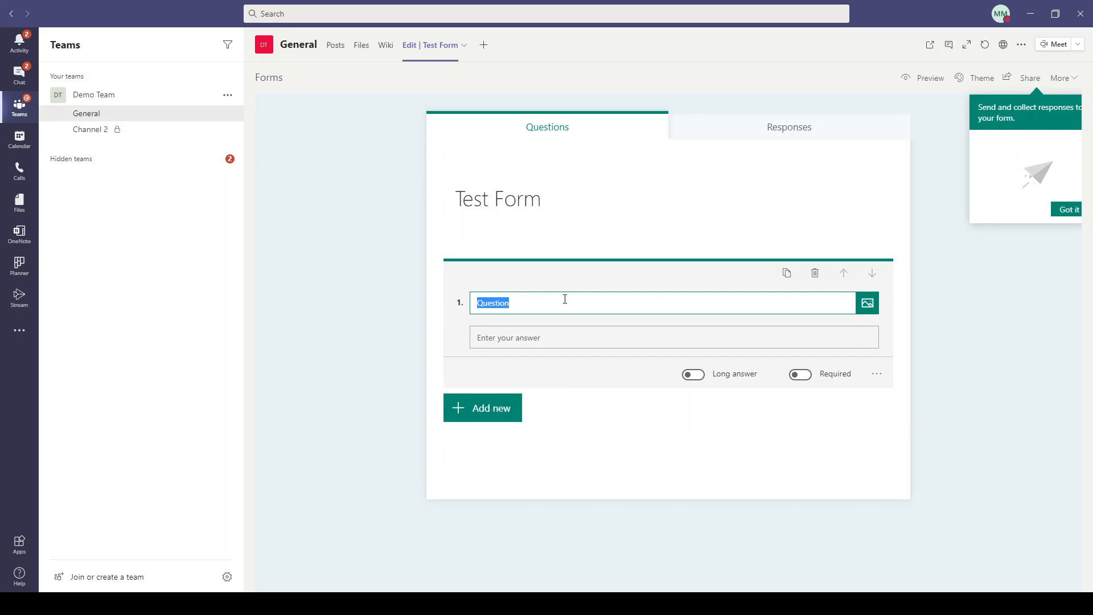
{"action": "type", "text": "How did you enjoy this training?"}
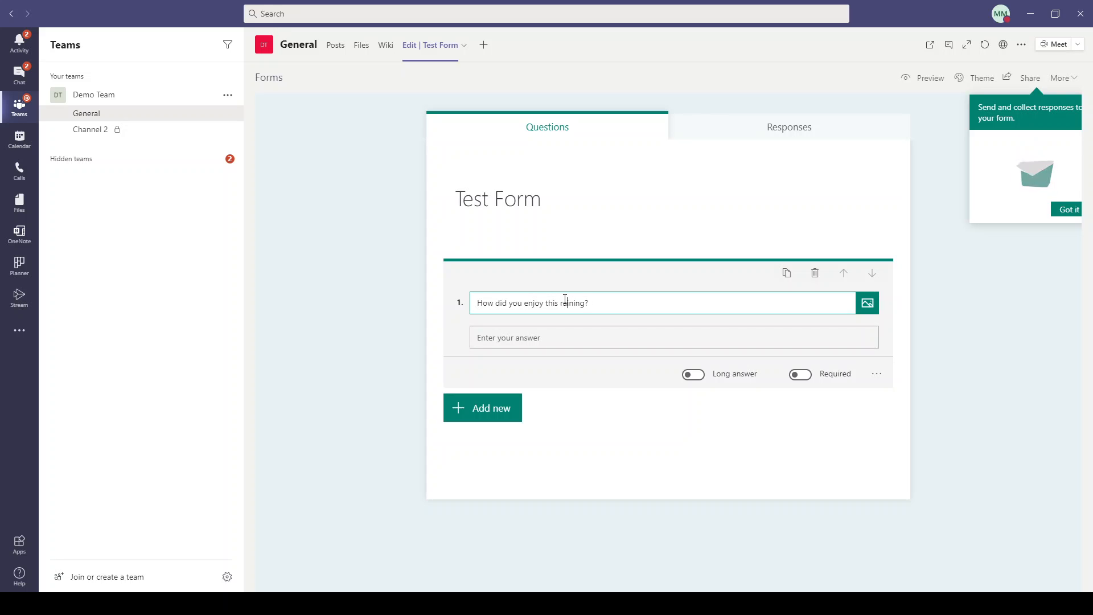
{"action": "left_click", "coordinate": [565, 303]}
{"action": "type", "text": "t"}
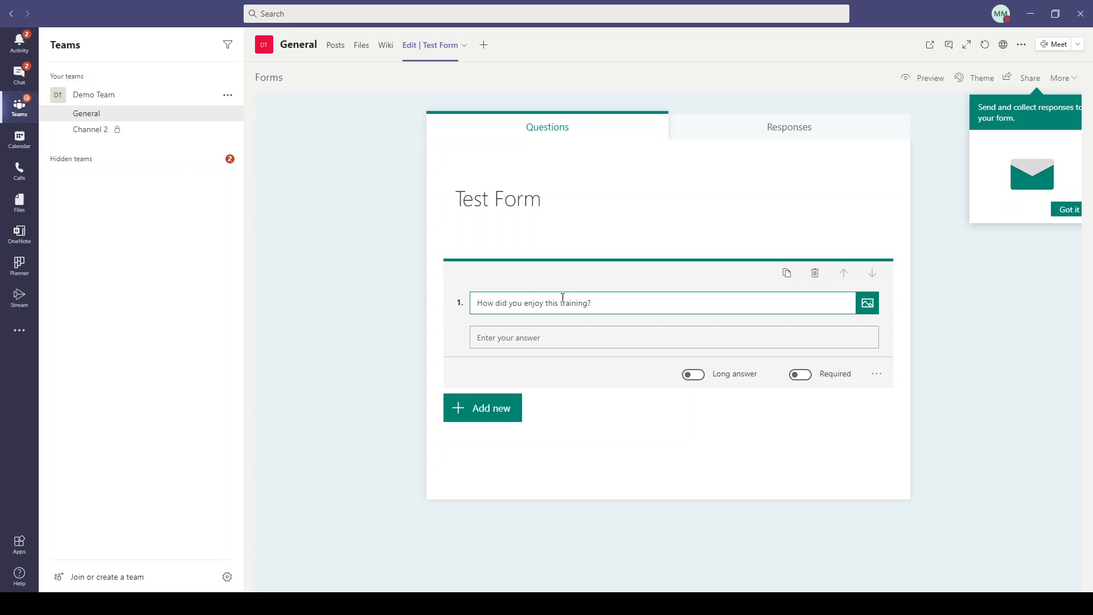
{"action": "left_click", "coordinate": [592, 342]}
Add a required star rating question 'How do you rate this training?' and delete the text question.
{"action": "left_click", "coordinate": [491, 409]}
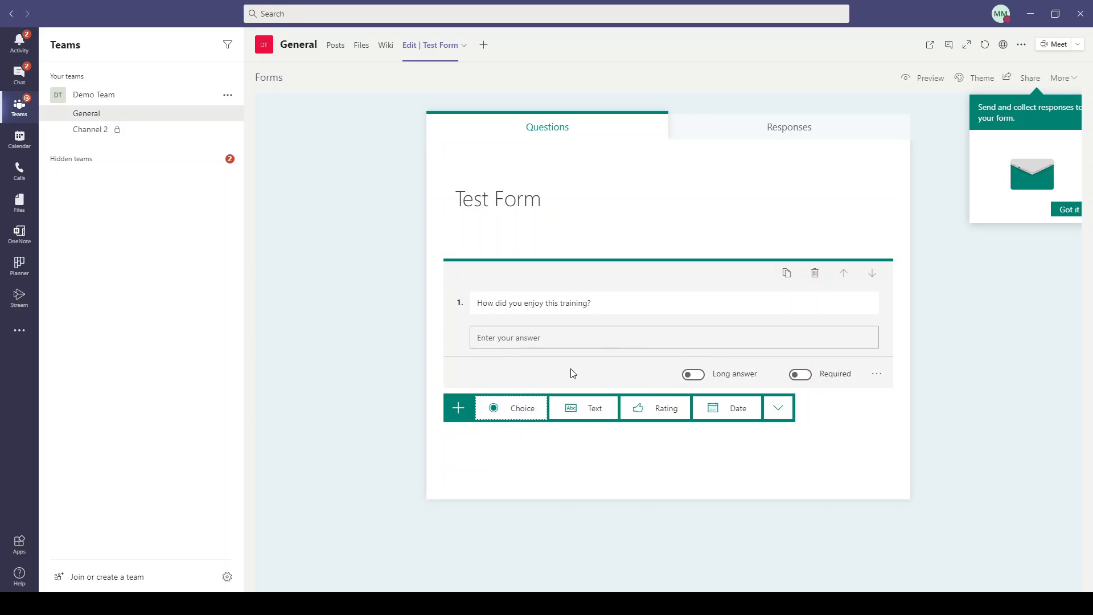
{"action": "left_click", "coordinate": [663, 415]}
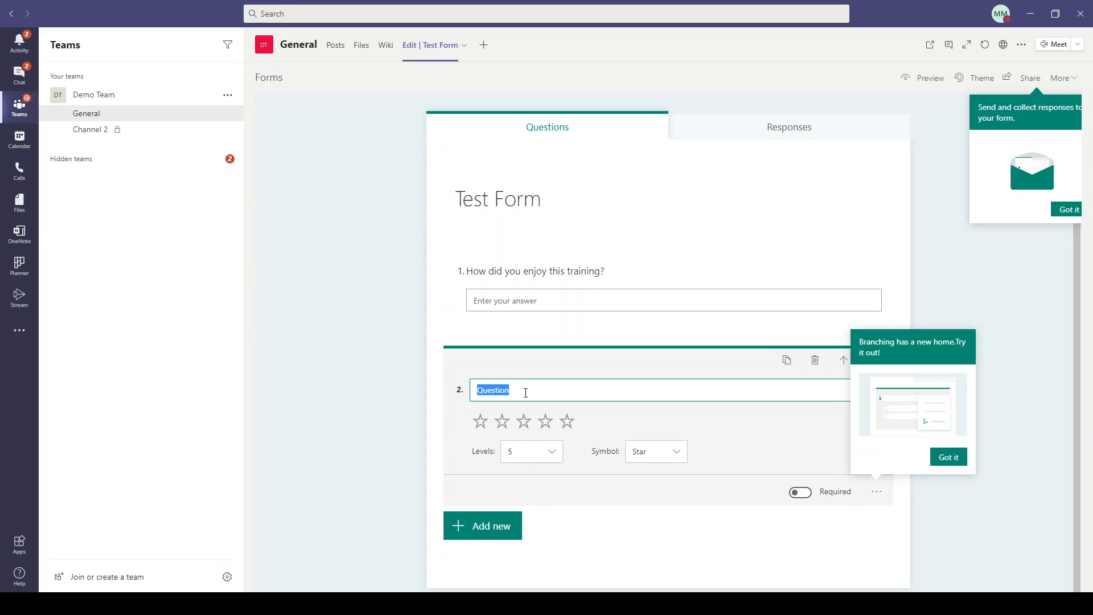
{"action": "type", "text": "How do you"}
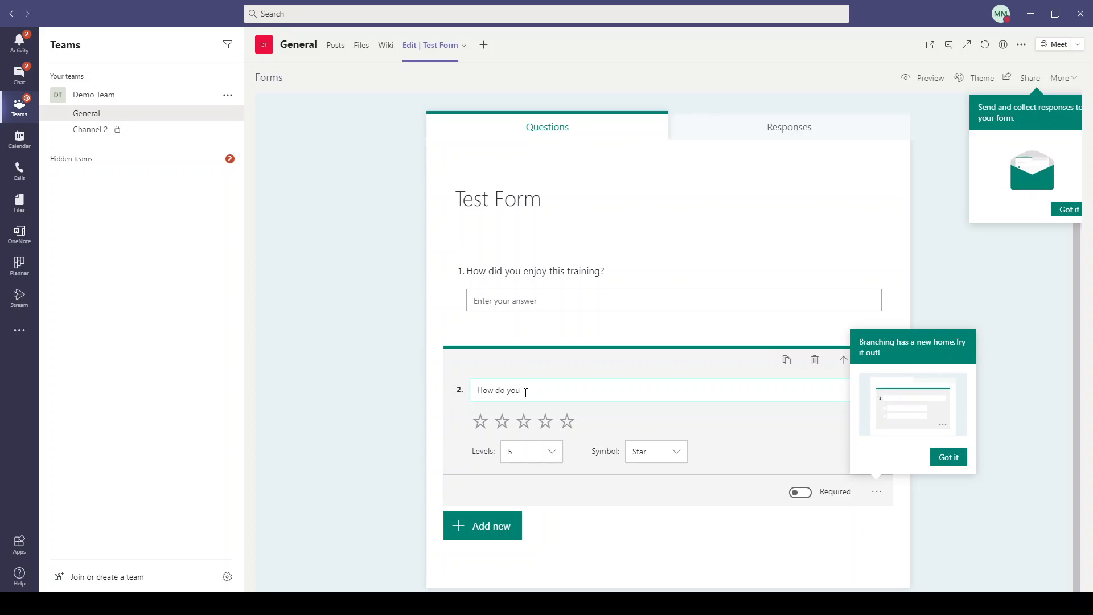
{"action": "type", "text": " rate this training?"}
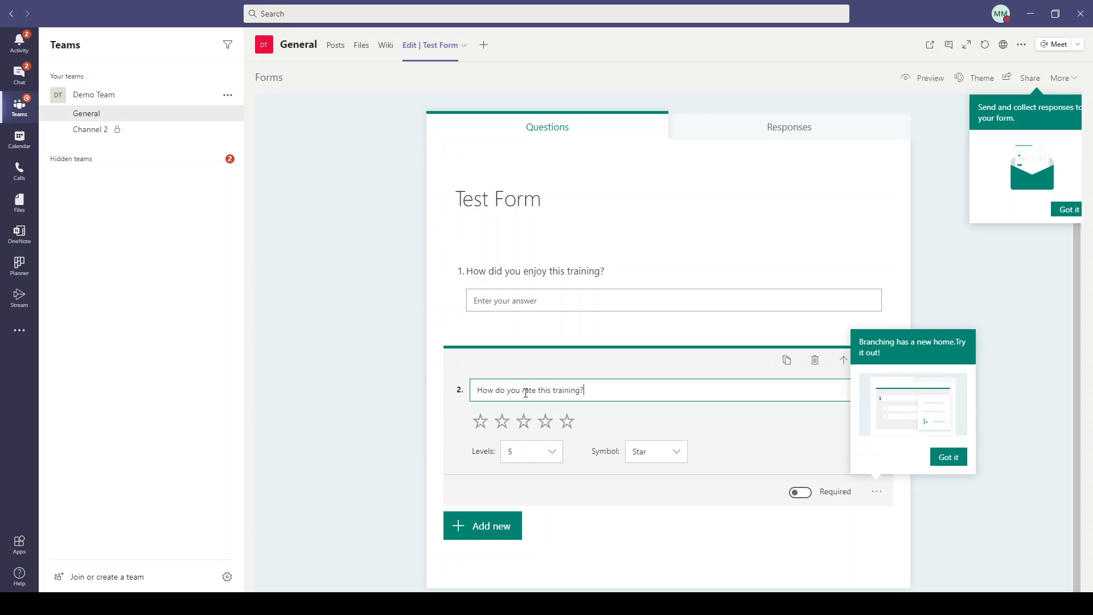
{"action": "left_click", "coordinate": [956, 455]}
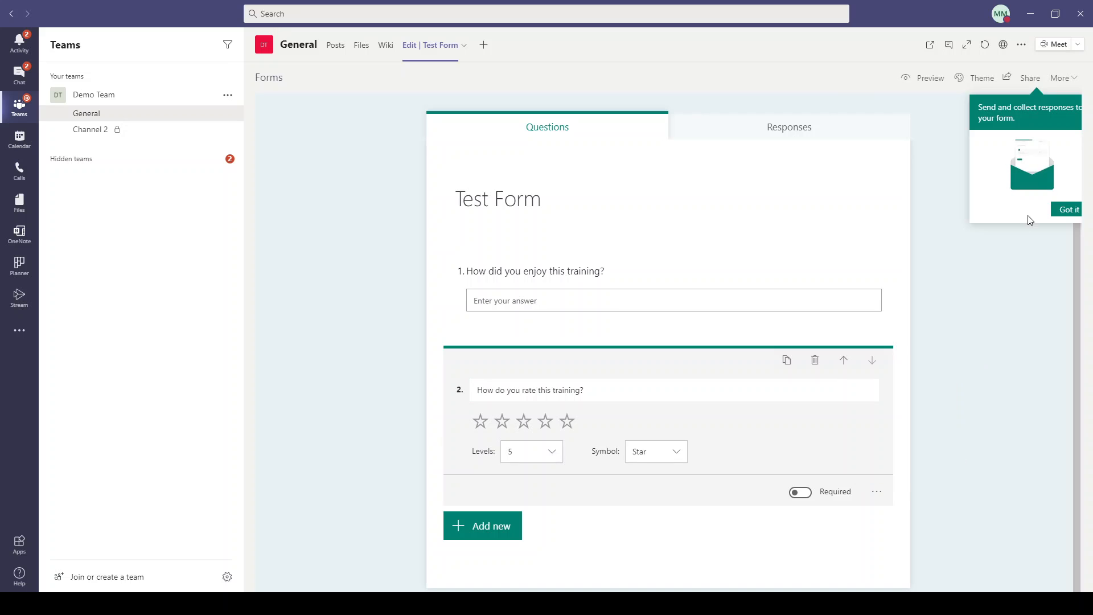
{"action": "left_click", "coordinate": [1067, 209]}
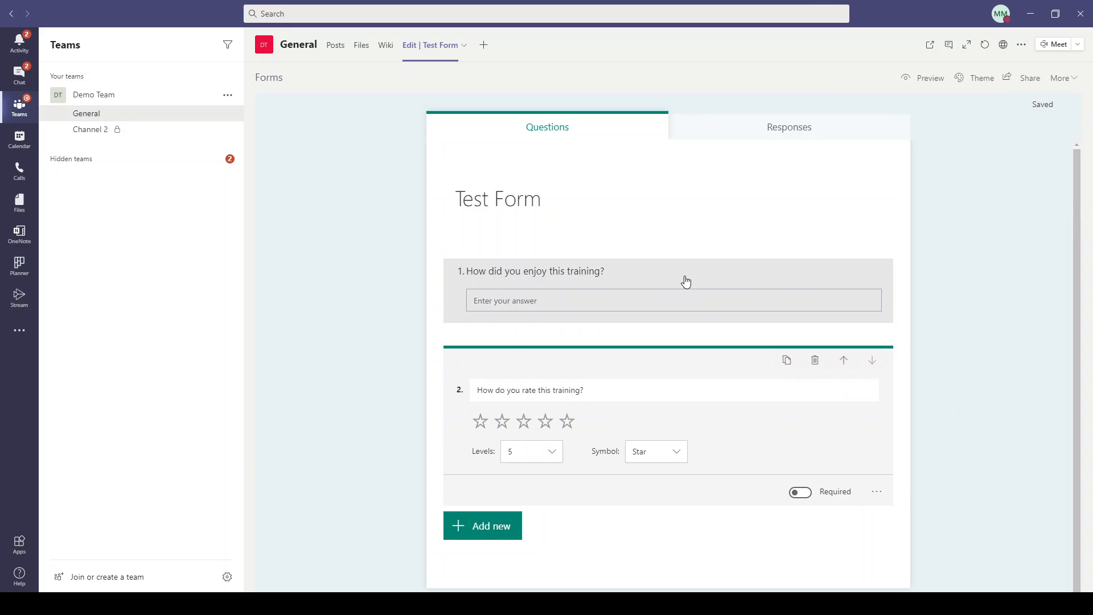
{"action": "left_click", "coordinate": [739, 279]}
{"action": "left_click", "coordinate": [814, 274]}
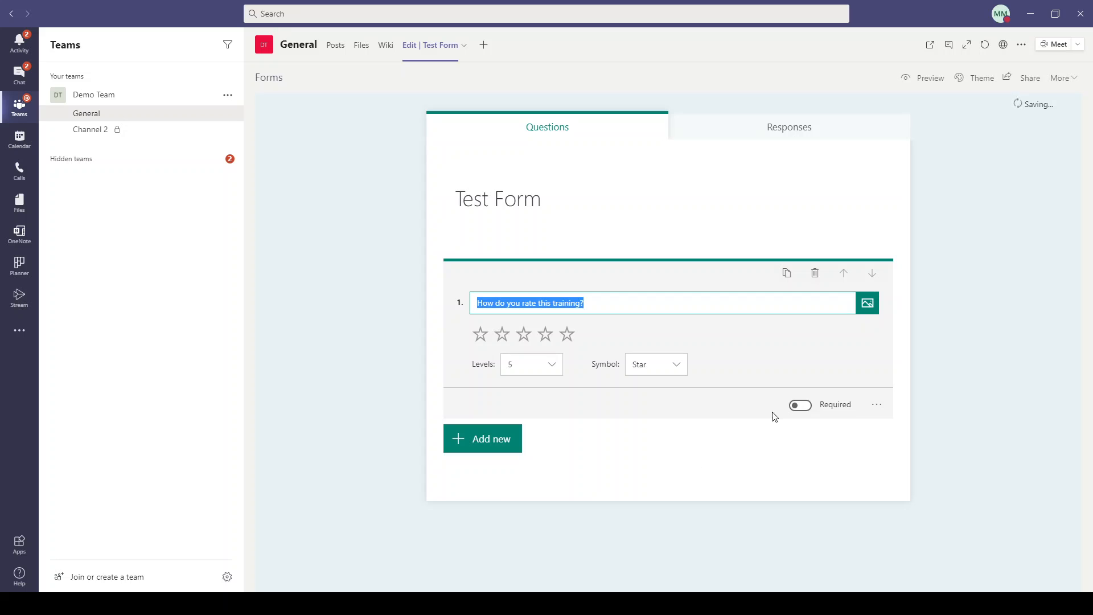
{"action": "left_click", "coordinate": [796, 410]}
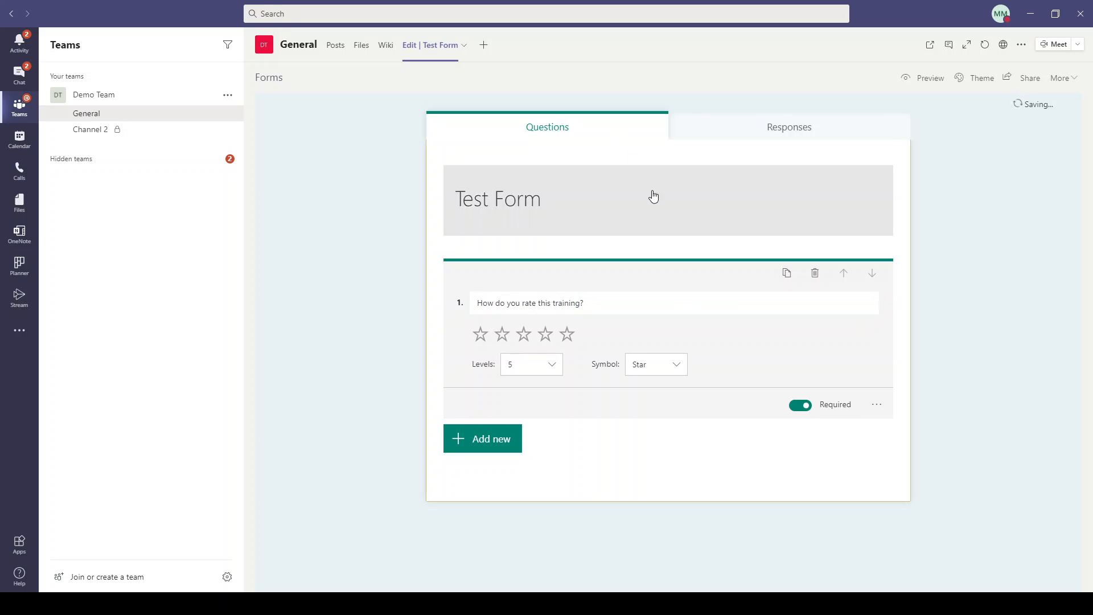
Give the form the description 'For training' and preview it as a respondent.
{"action": "left_click", "coordinate": [669, 189]}
{"action": "left_click", "coordinate": [662, 407]}
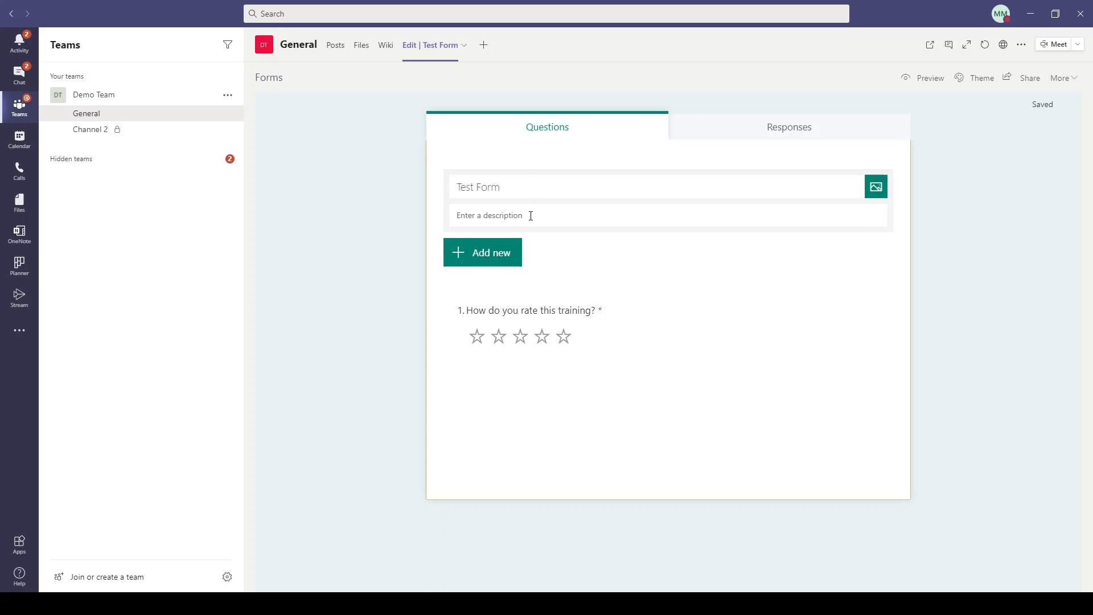
{"action": "left_click", "coordinate": [535, 189]}
{"action": "left_click", "coordinate": [546, 216]}
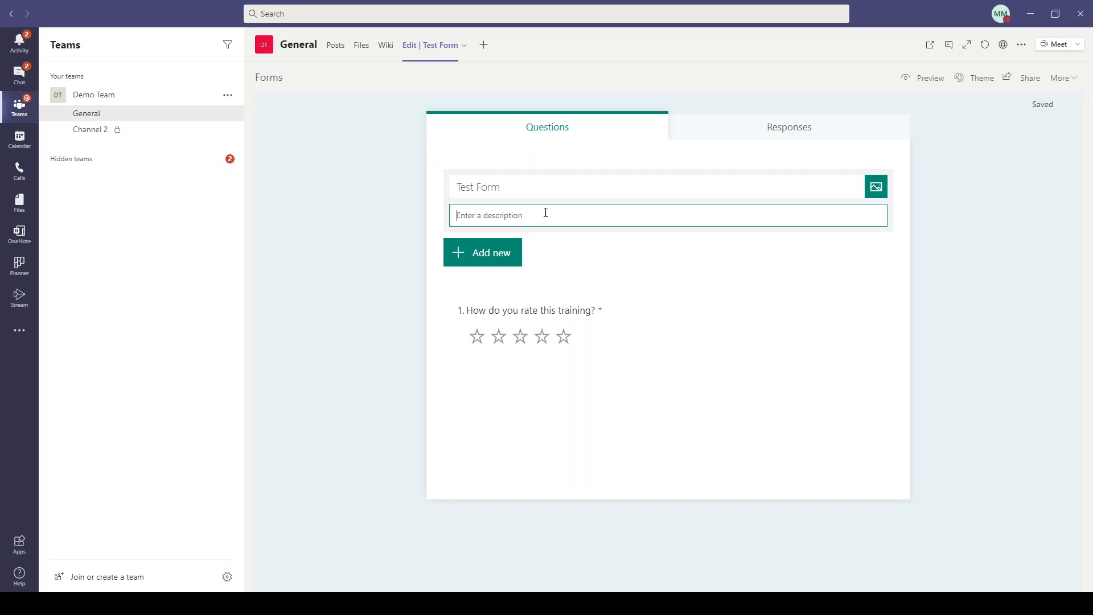
{"action": "type", "text": "For training"}
{"action": "key", "text": "Return"}
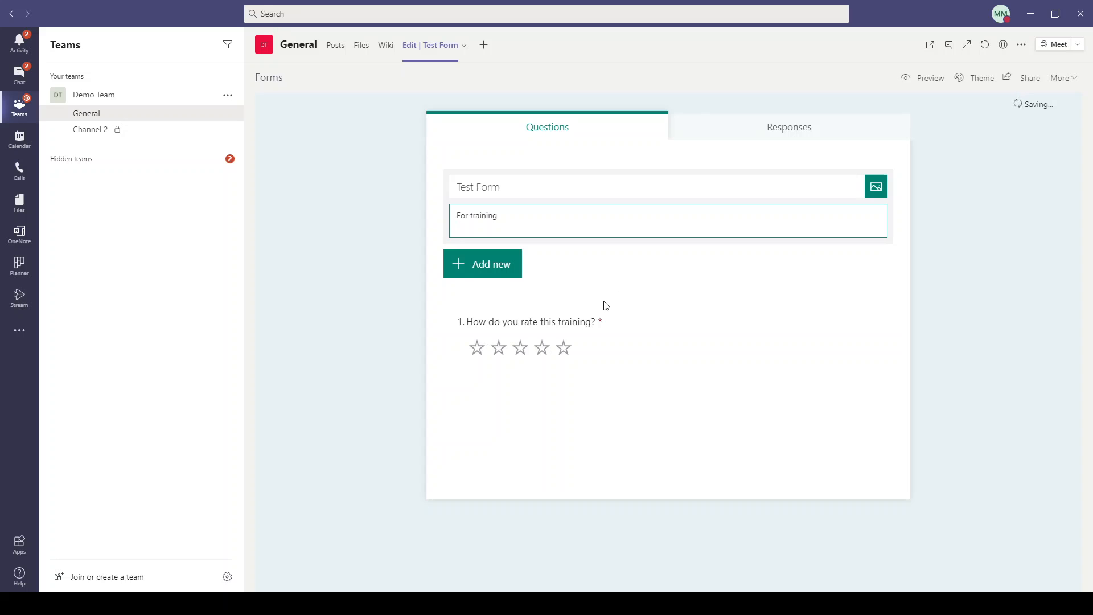
{"action": "key", "text": "BackSpace"}
{"action": "left_click", "coordinate": [680, 445]}
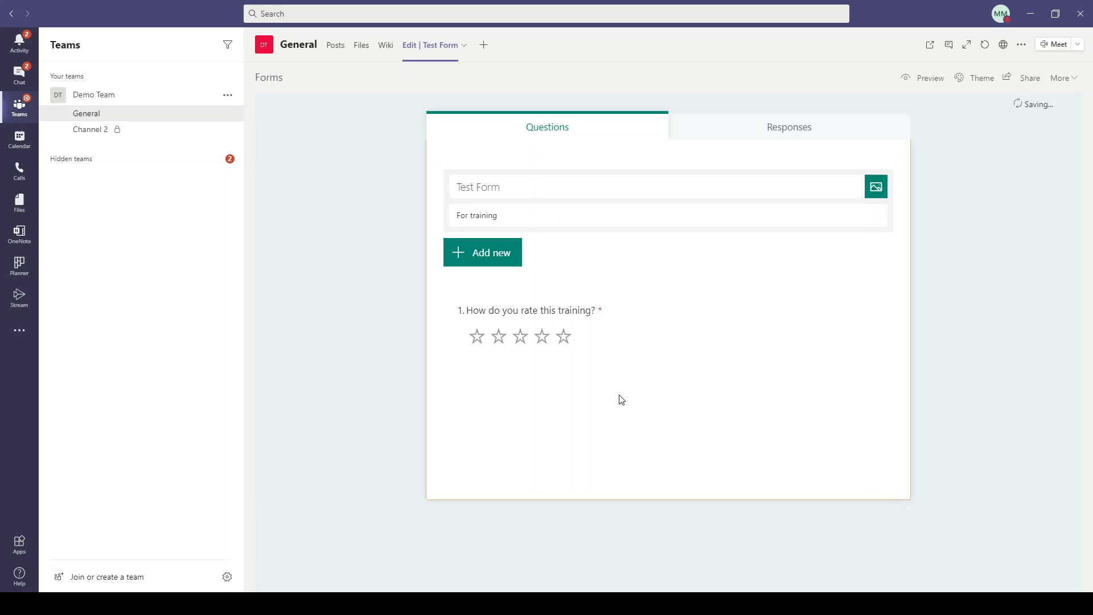
{"action": "left_click", "coordinate": [927, 77]}
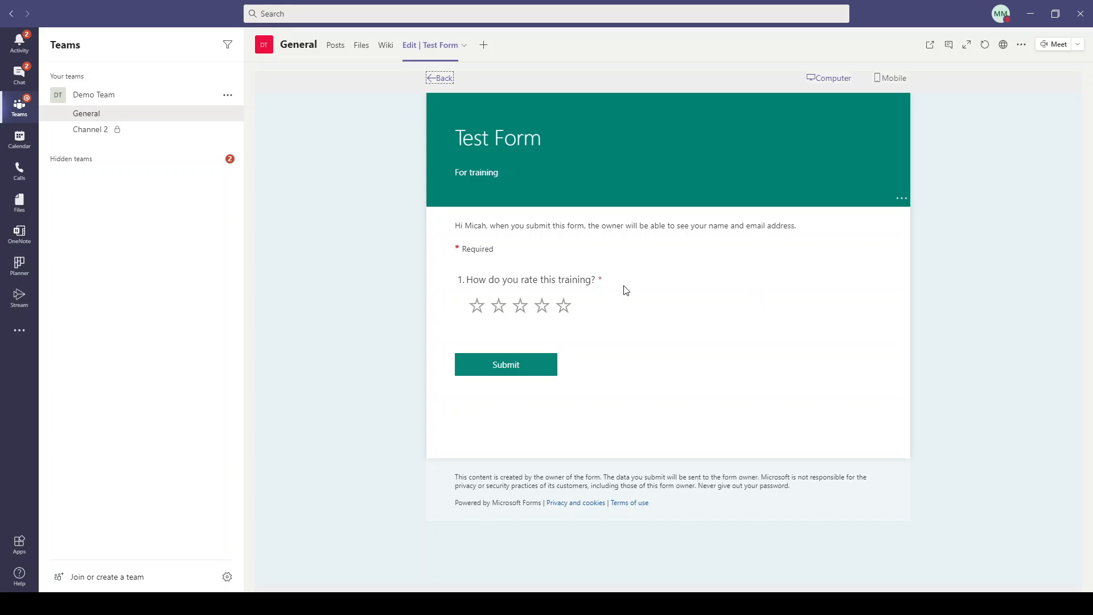
Submit a five-star rating response, then bring up the Add a tab app list.
{"action": "left_click", "coordinate": [562, 307]}
{"action": "left_click", "coordinate": [506, 365]}
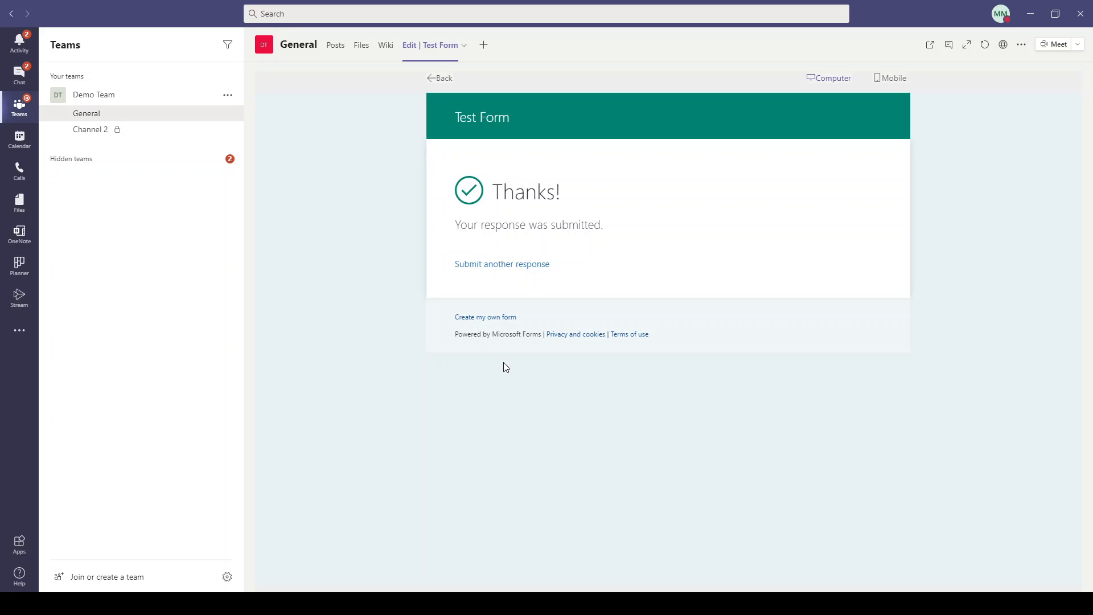
{"action": "left_click", "coordinate": [485, 47]}
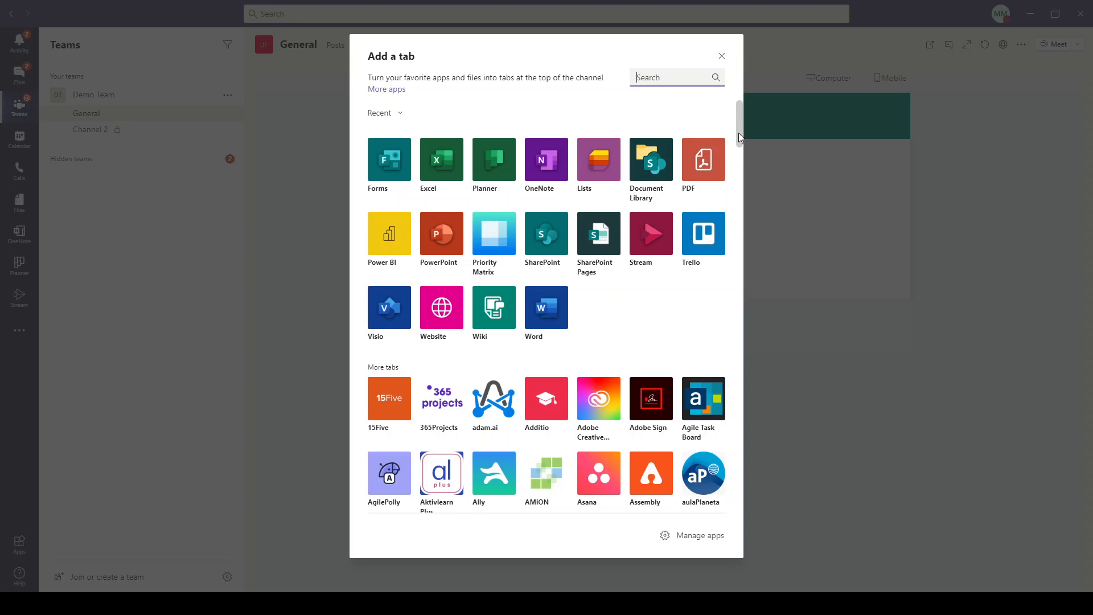
Scroll through the available tab apps and close the gallery without adding one.
{"action": "left_click_drag", "start_coordinate": [739, 132], "coordinate": [753, 210]}
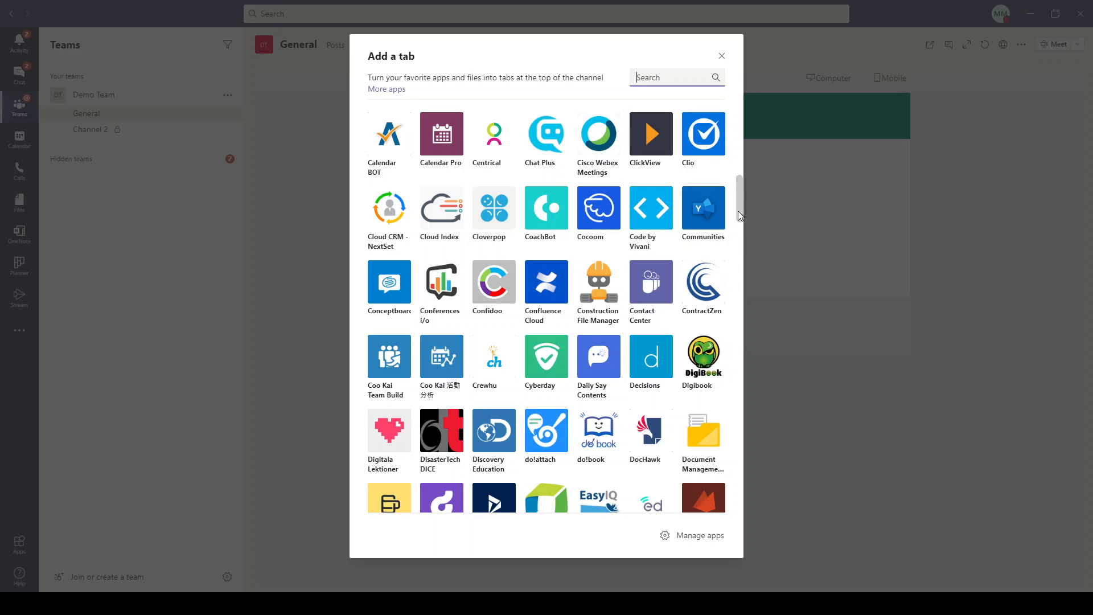
{"action": "scroll", "coordinate": [740, 215], "scroll_direction": "down", "scroll_amount": 1}
{"action": "left_click_drag", "start_coordinate": [739, 213], "coordinate": [740, 234]}
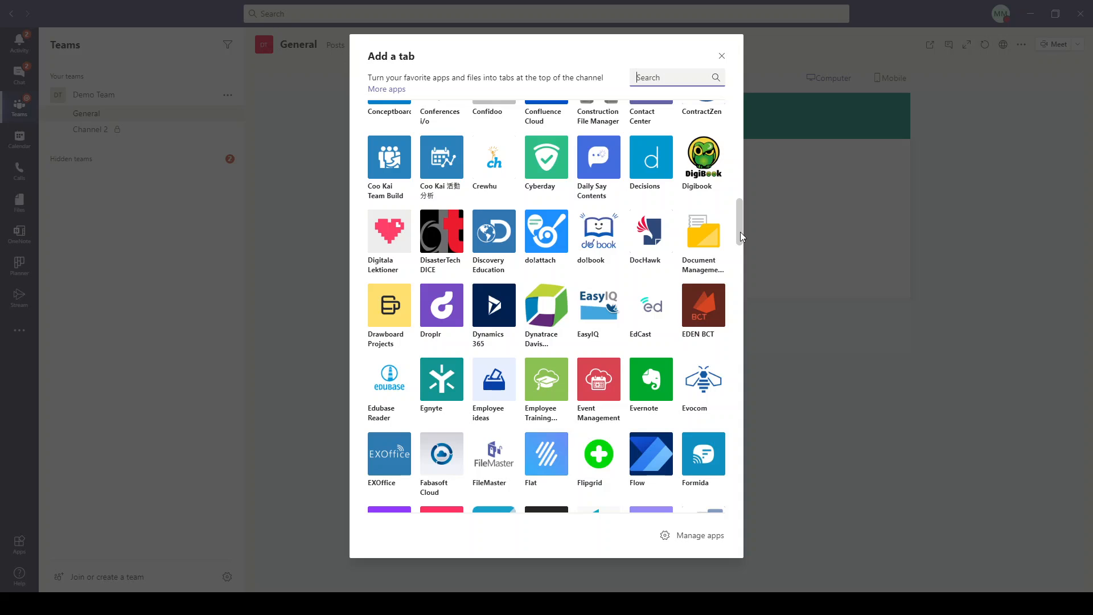
{"action": "scroll", "coordinate": [741, 236], "scroll_direction": "down", "scroll_amount": 1}
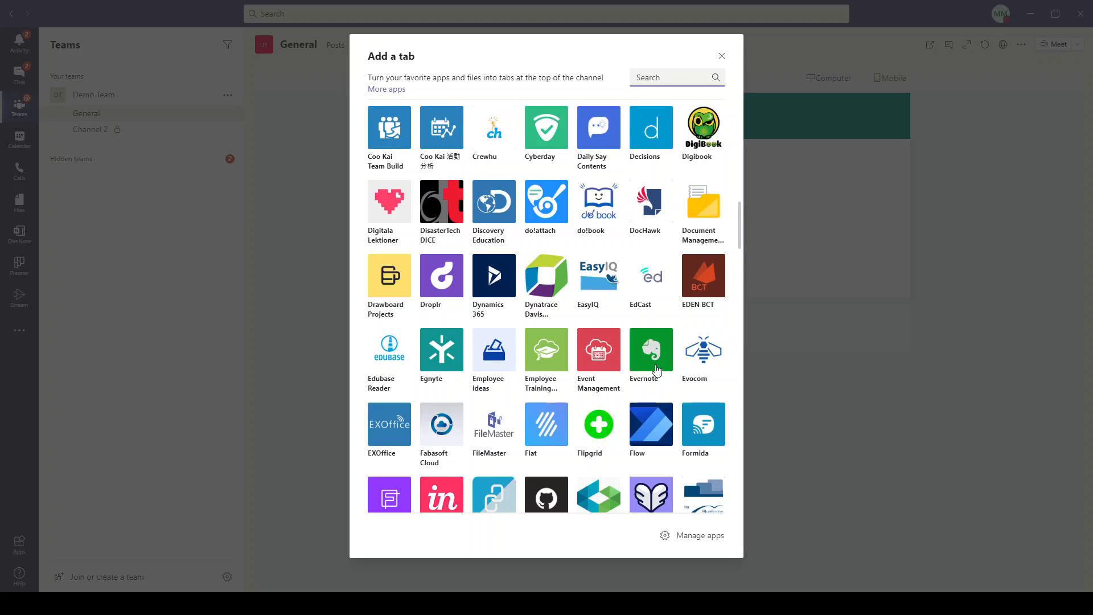
{"action": "scroll", "coordinate": [739, 236], "scroll_direction": "down", "scroll_amount": 1}
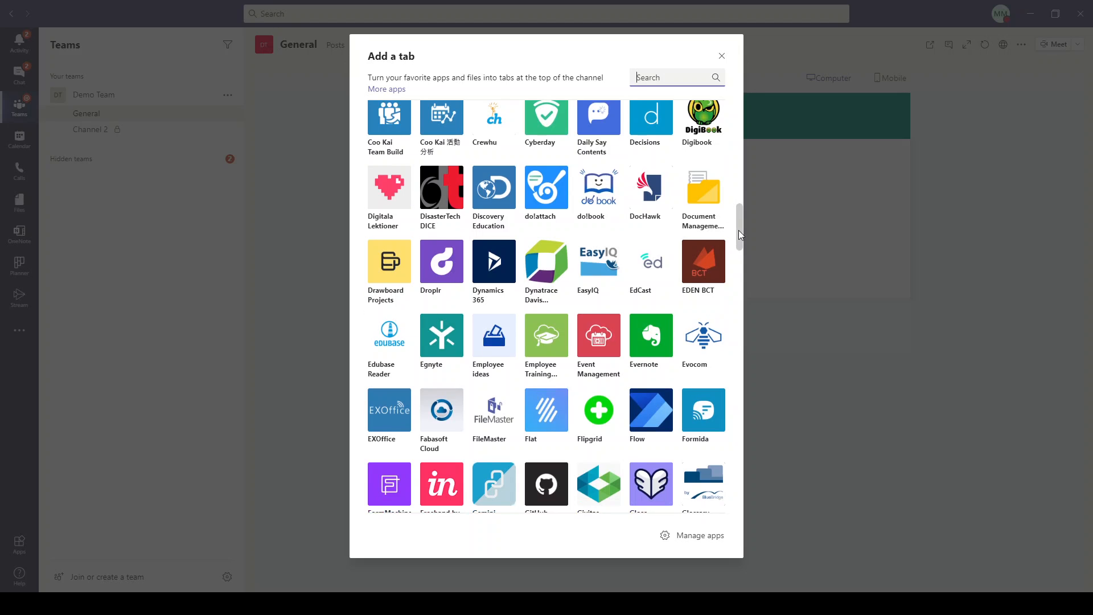
{"action": "scroll", "coordinate": [740, 235], "scroll_direction": "down", "scroll_amount": 3}
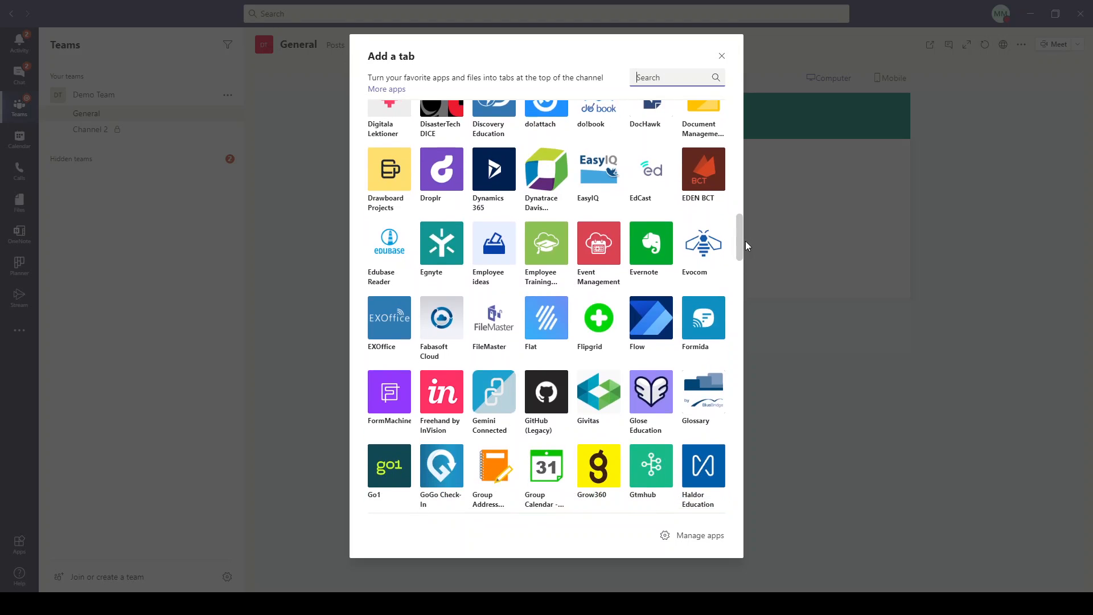
{"action": "left_click_drag", "start_coordinate": [747, 245], "coordinate": [750, 309]}
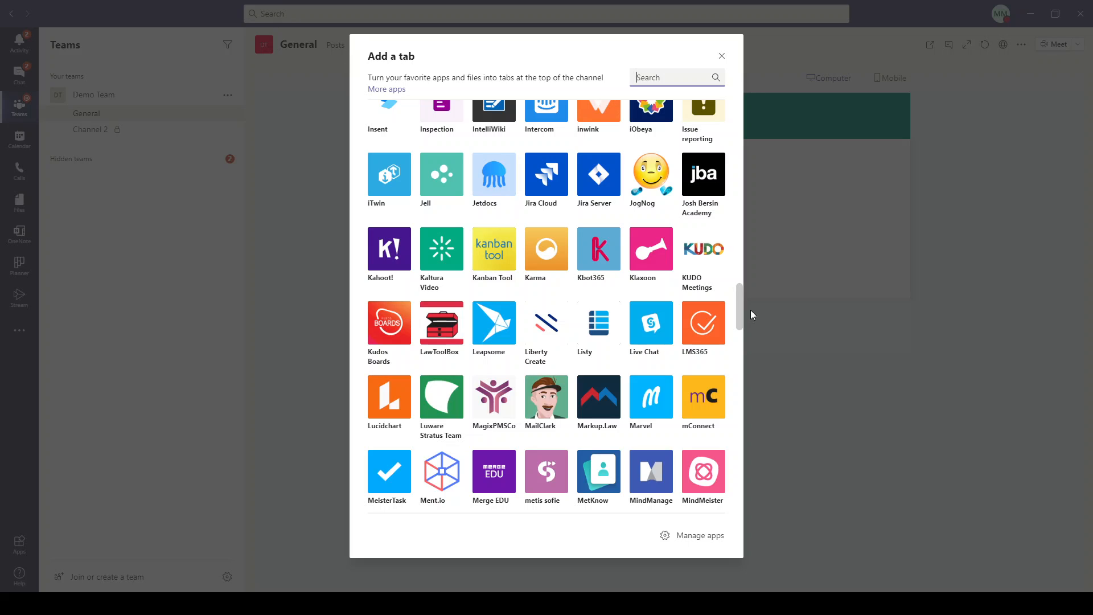
{"action": "left_click_drag", "start_coordinate": [750, 310], "coordinate": [757, 353]}
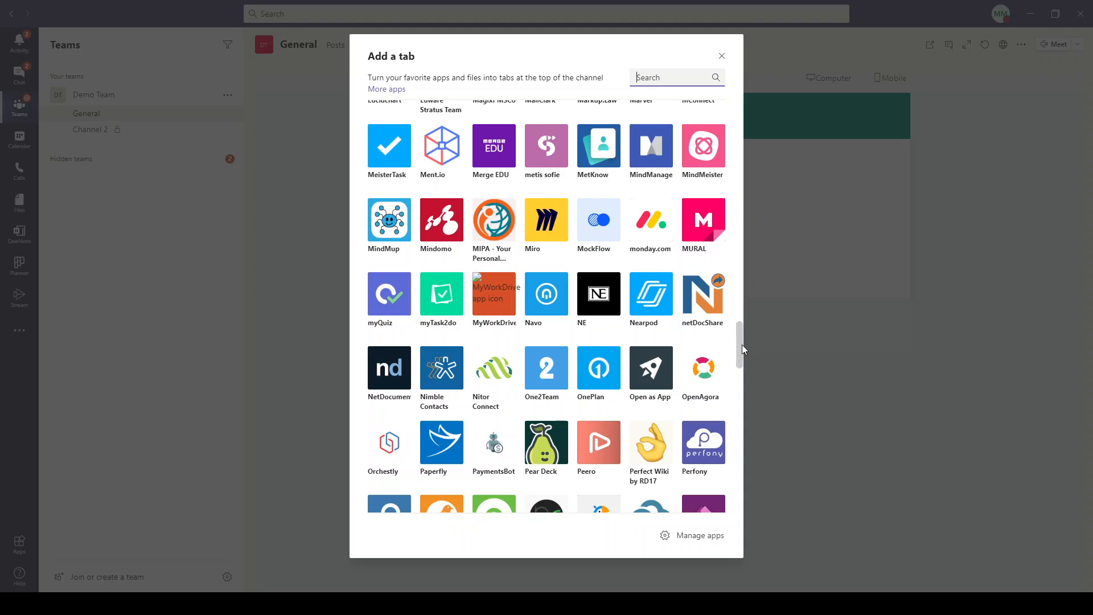
{"action": "left_click_drag", "start_coordinate": [740, 339], "coordinate": [743, 384]}
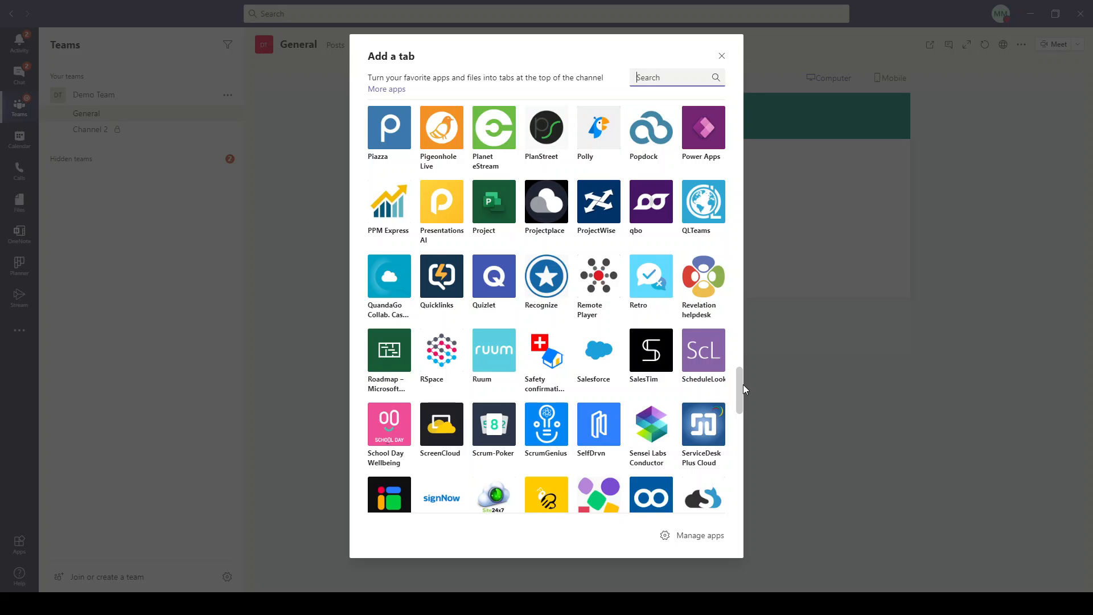
{"action": "mouse_move", "coordinate": [743, 384]}
{"action": "left_mouse_down"}
{"action": "mouse_move", "coordinate": [753, 425]}
{"action": "mouse_move", "coordinate": [757, 225]}
{"action": "mouse_move", "coordinate": [739, 386]}
{"action": "left_mouse_up"}
{"action": "scroll", "coordinate": [754, 429], "scroll_direction": "down", "scroll_amount": 3}
{"action": "left_click_drag", "start_coordinate": [737, 410], "coordinate": [735, 438]}
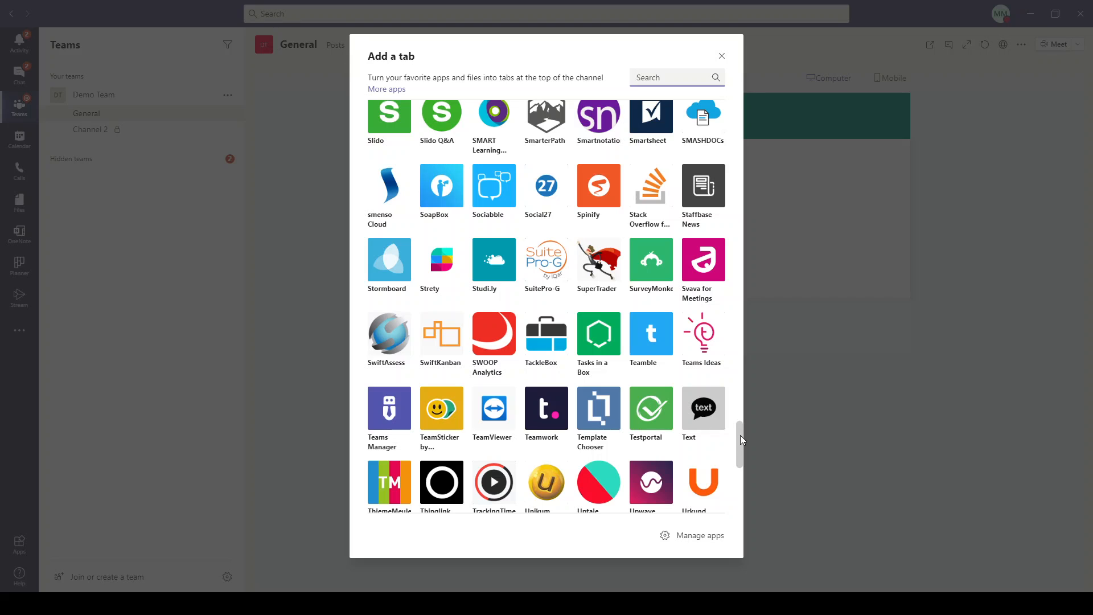
{"action": "left_click_drag", "start_coordinate": [740, 435], "coordinate": [743, 477]}
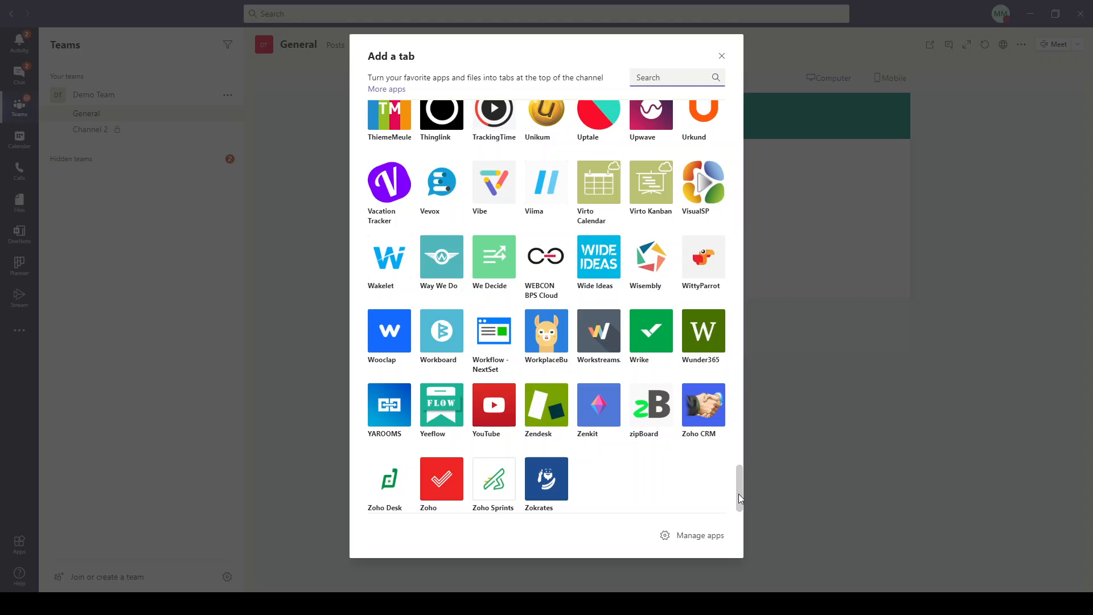
{"action": "left_click_drag", "start_coordinate": [739, 494], "coordinate": [742, 169]}
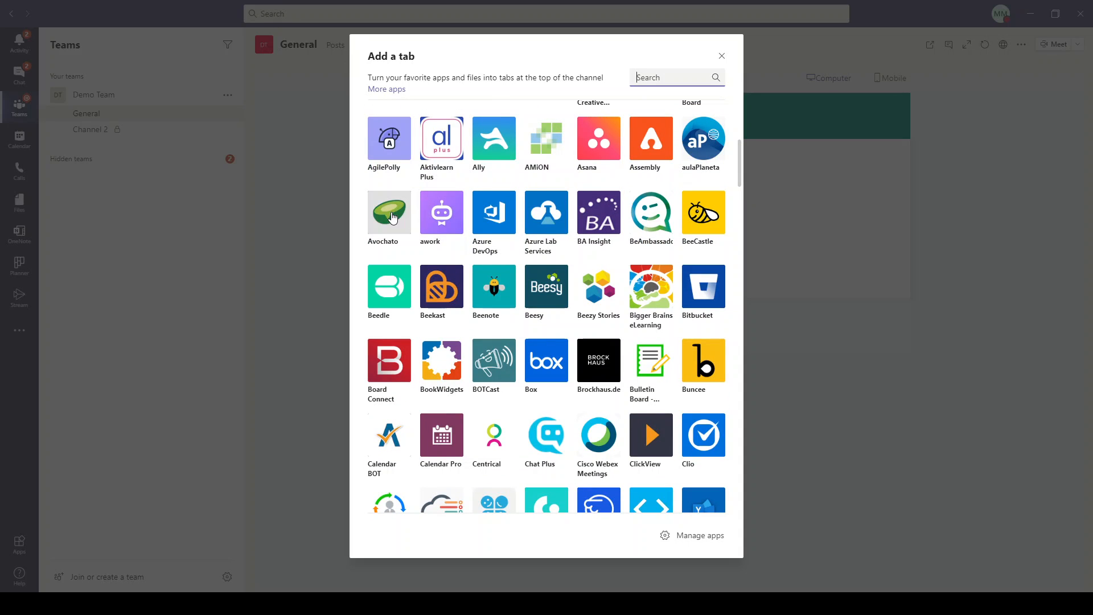
{"action": "left_click_drag", "start_coordinate": [736, 172], "coordinate": [745, 127]}
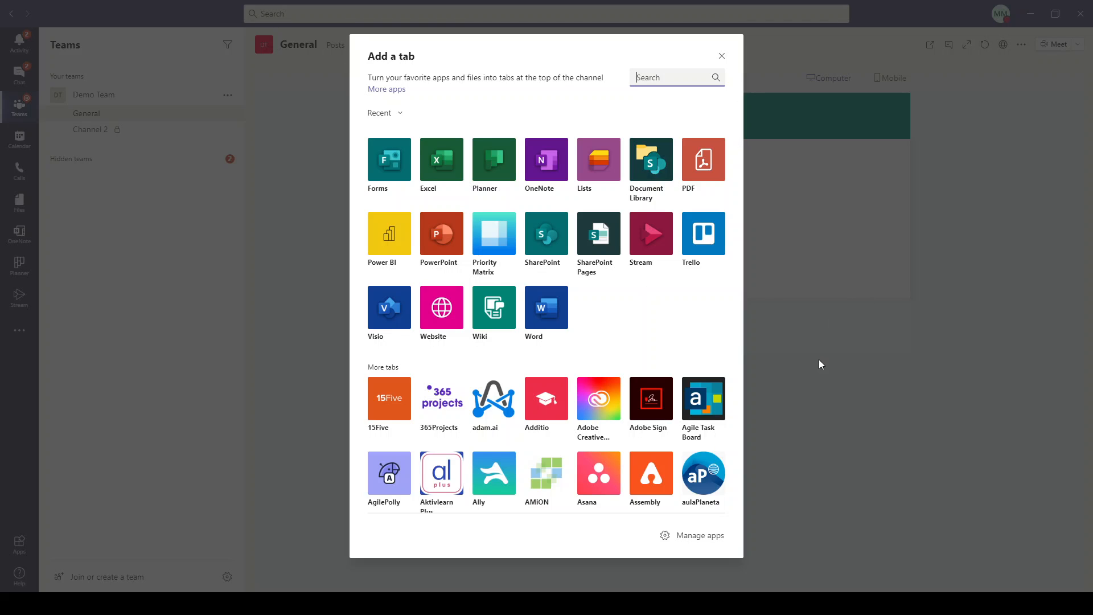
{"action": "left_click", "coordinate": [847, 395]}
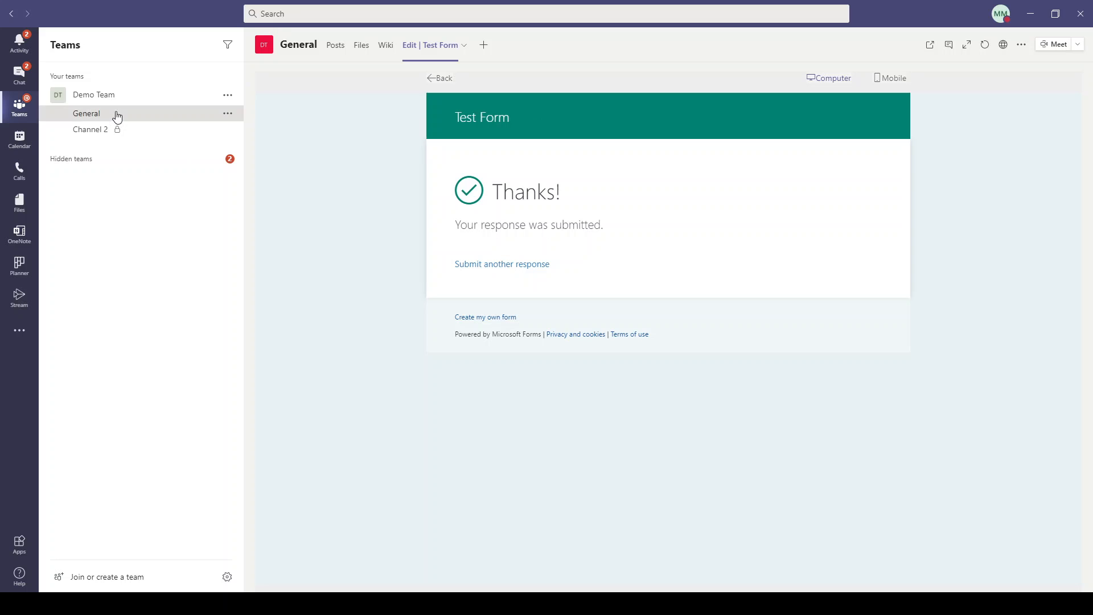
Glance at Chat, then return to Demo Team and show the General channel's Posts.
{"action": "left_click", "coordinate": [20, 77]}
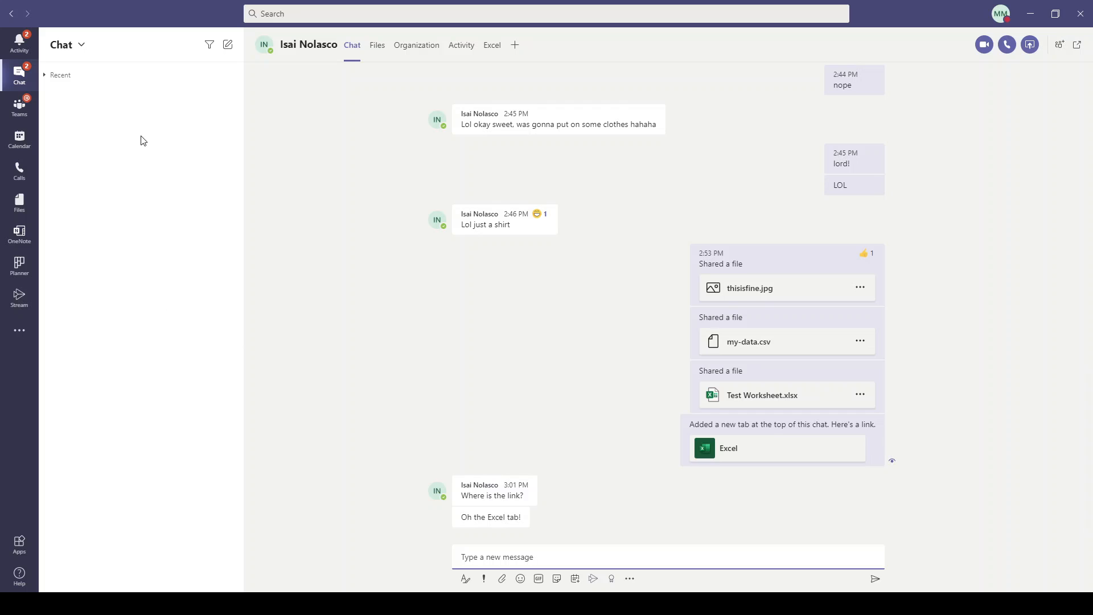
{"action": "left_click", "coordinate": [25, 118]}
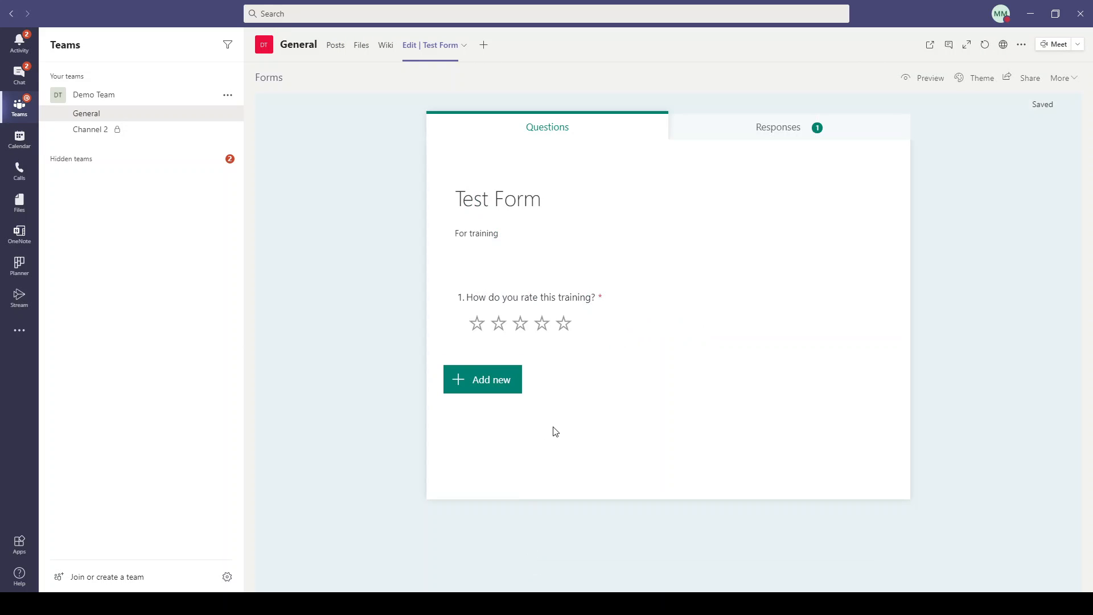
{"action": "left_click", "coordinate": [336, 50]}
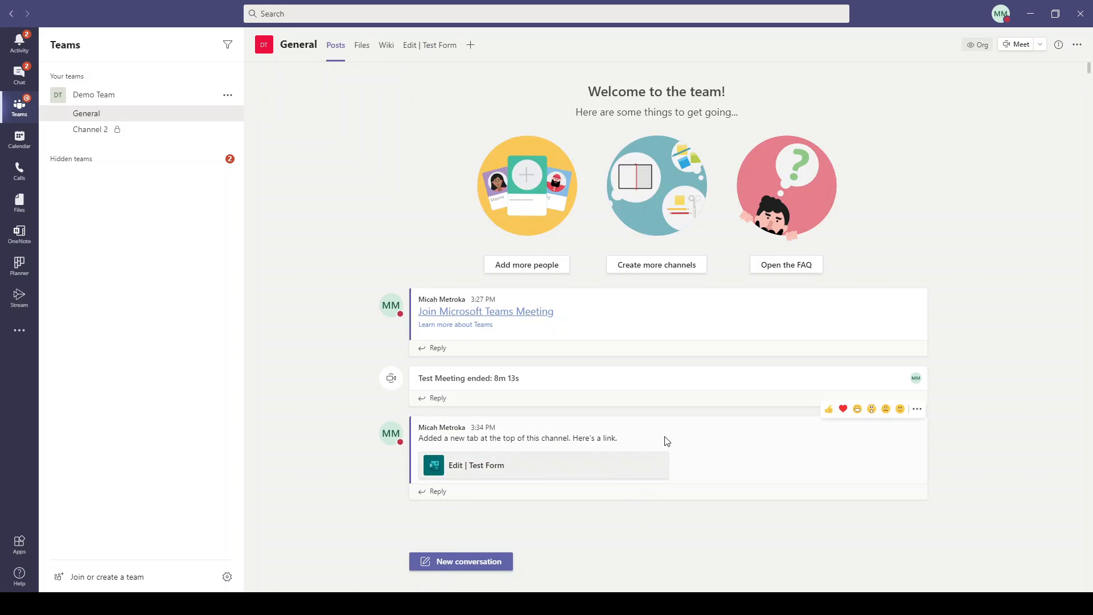
Share the new Test Form tab post to Outlook as an email.
{"action": "left_click", "coordinate": [916, 409]}
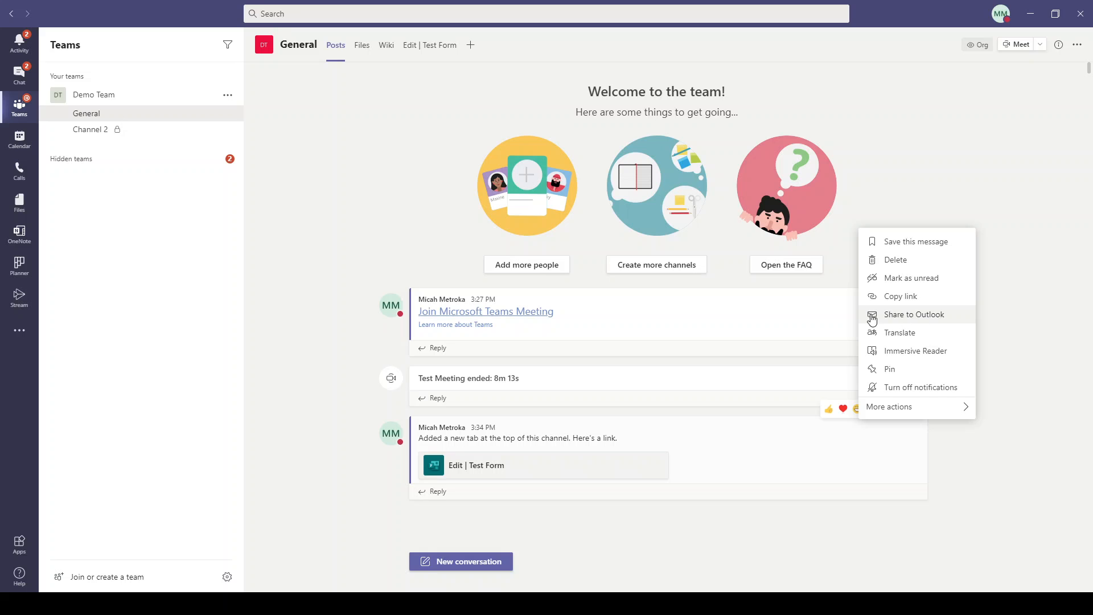
{"action": "left_click", "coordinate": [932, 317]}
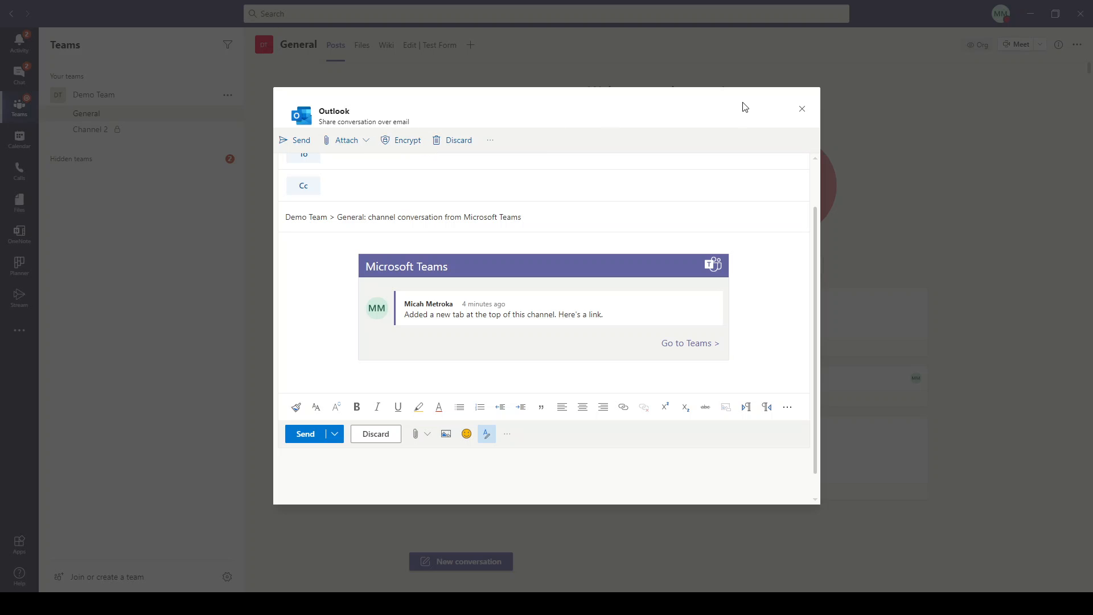
Cancel the email share and advance the slideshow to the 'Thank You for Watching!' slide.
{"action": "left_click", "coordinate": [802, 109]}
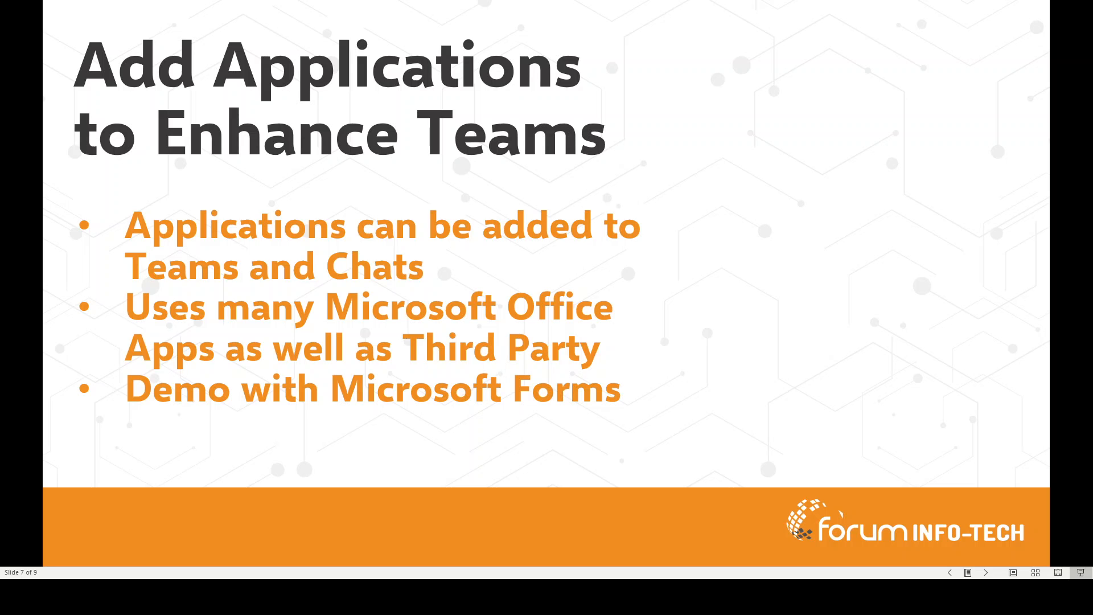
{"action": "left_click", "coordinate": [923, 414]}
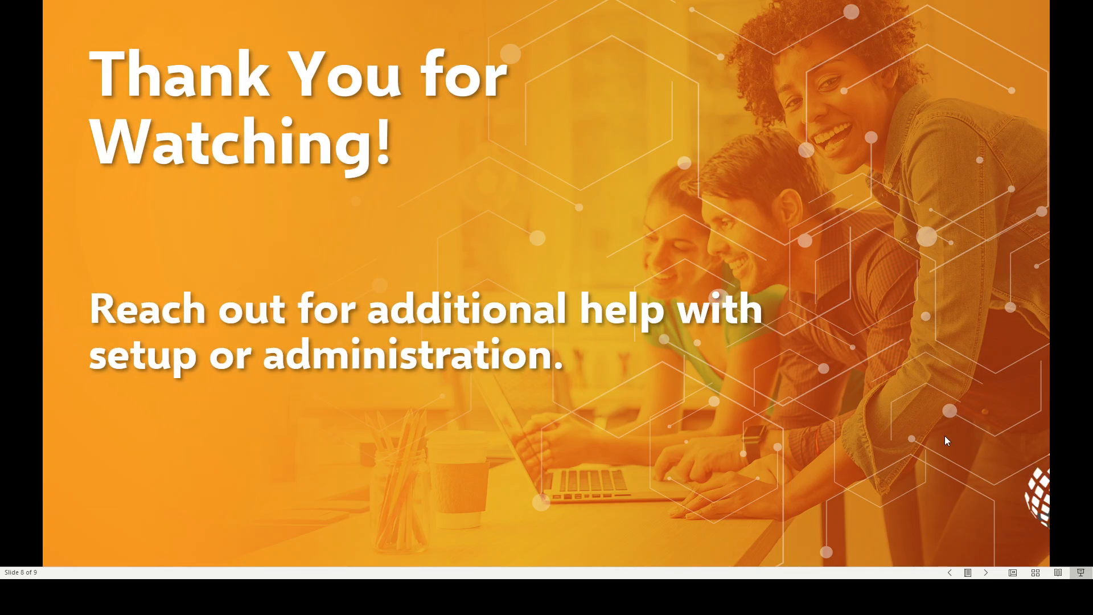